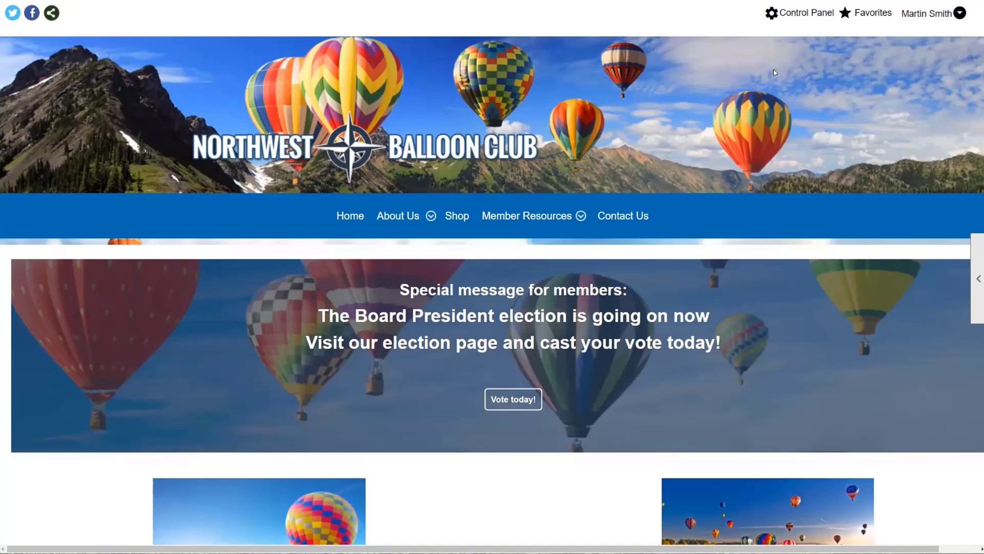
Open the Reimbursements administration page from the Money section of the Control Panel.
{"action": "left_click", "coordinate": [780, 15]}
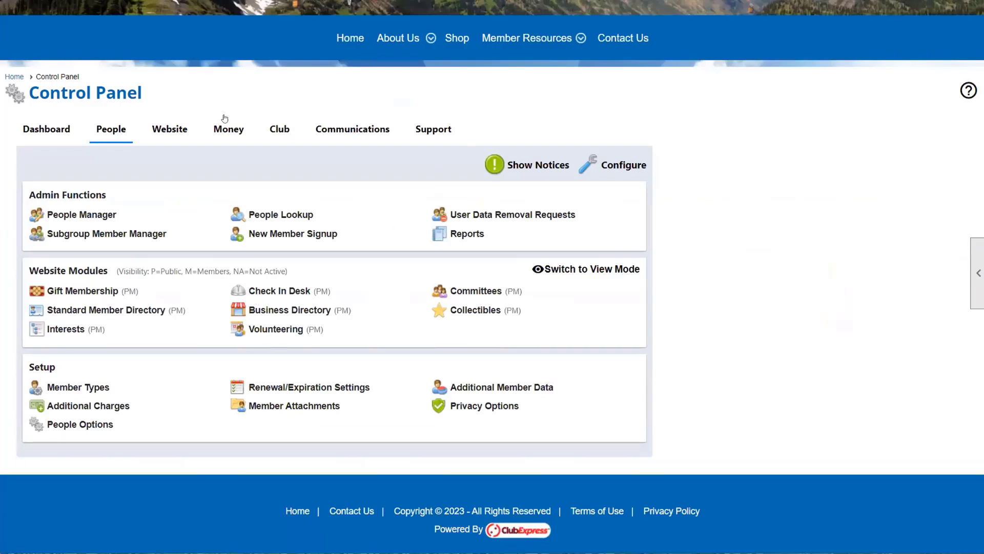
{"action": "left_click", "coordinate": [235, 127]}
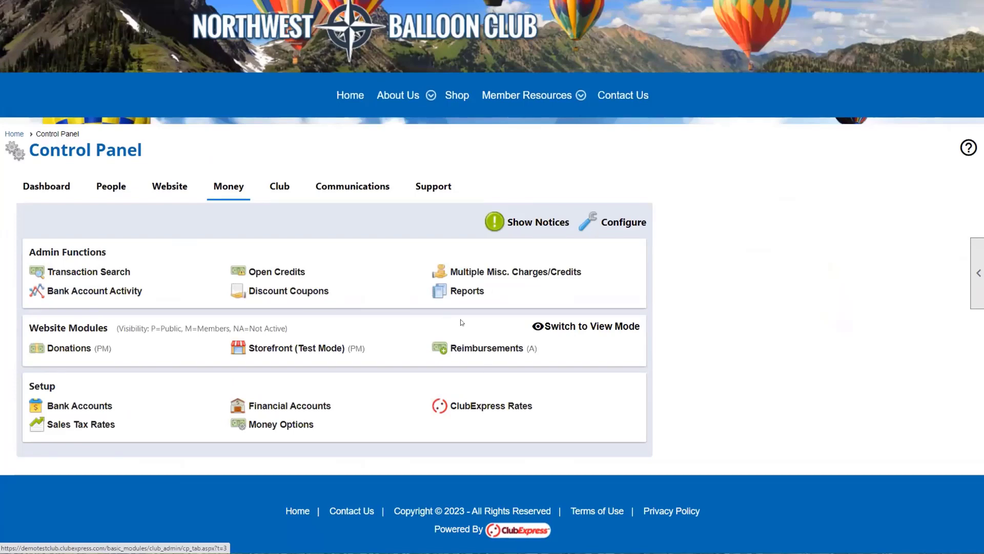
{"action": "left_click", "coordinate": [442, 348]}
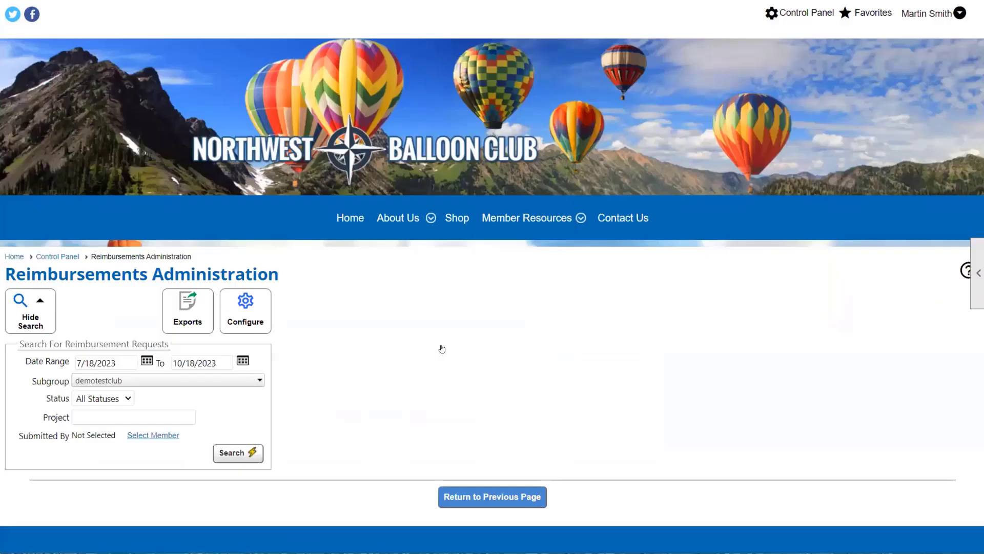
{"action": "scroll", "coordinate": [438, 347], "scroll_direction": "down", "scroll_amount": 1}
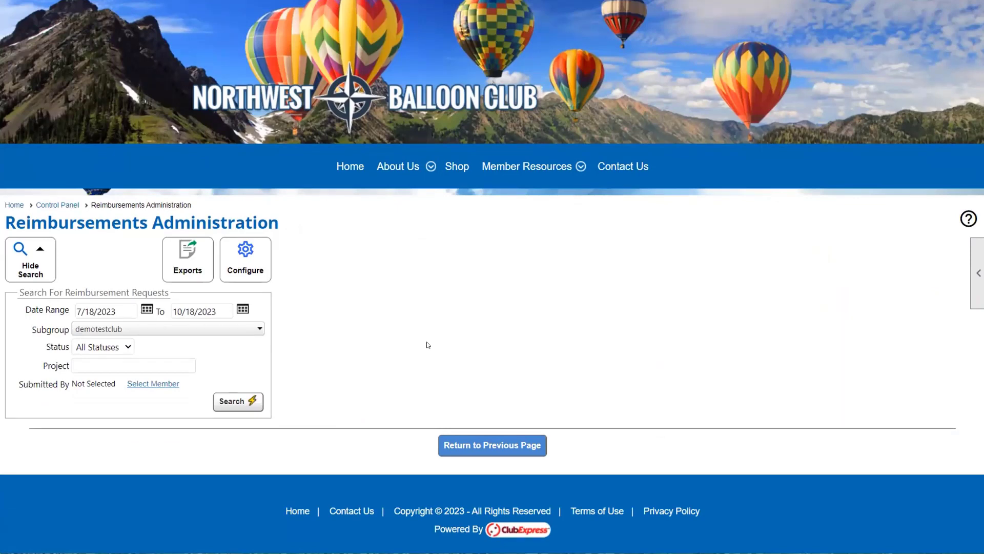
Check the subgroup and status filter choices, and list all demotestclub reimbursement requests from 7/18/2023 to 10/18/2023.
{"action": "left_click", "coordinate": [216, 330]}
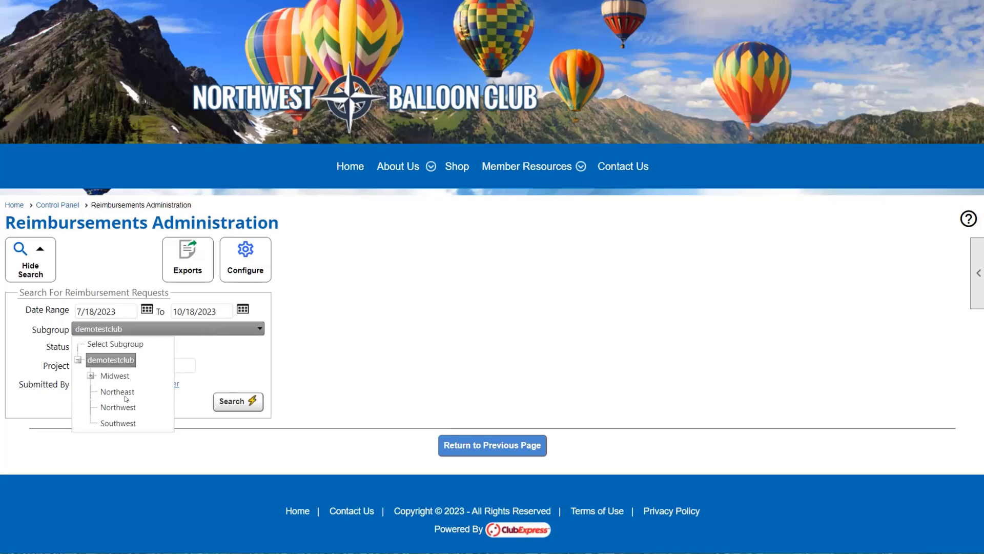
{"action": "left_click", "coordinate": [336, 348]}
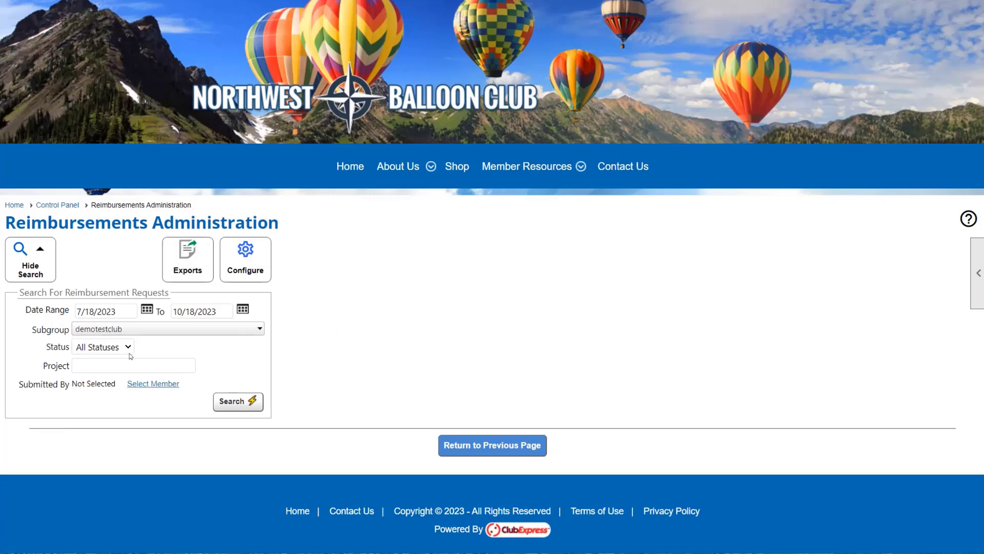
{"action": "left_click", "coordinate": [123, 329]}
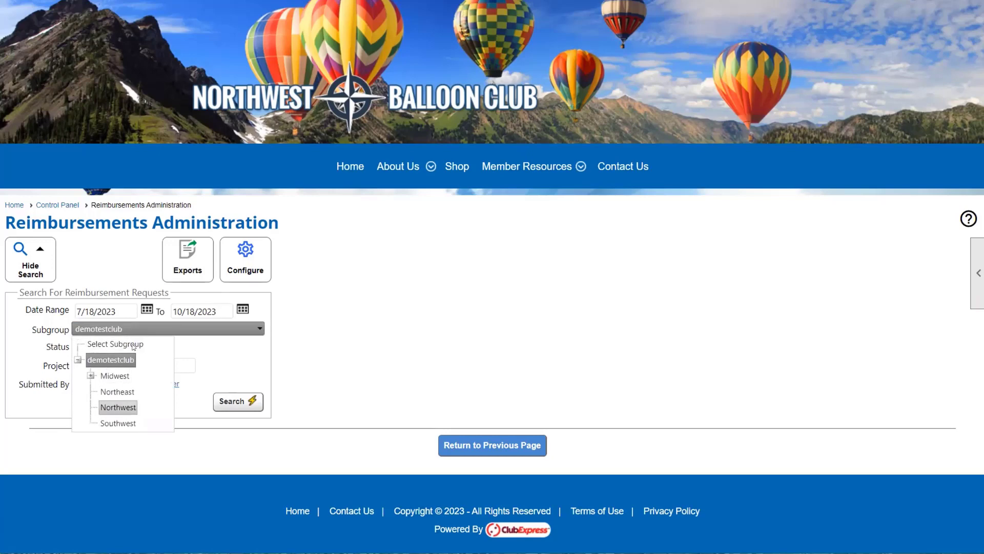
{"action": "left_click", "coordinate": [445, 296]}
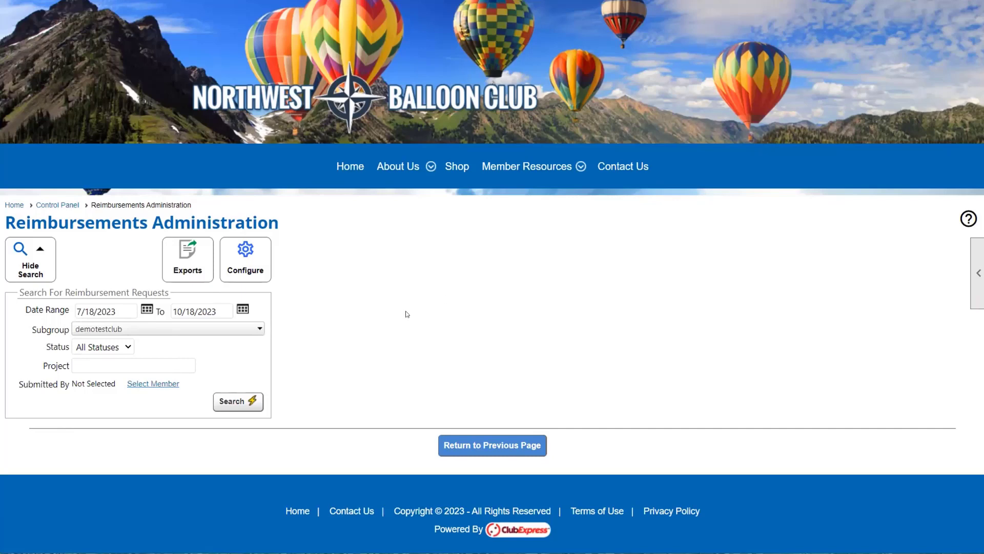
{"action": "left_click", "coordinate": [117, 345]}
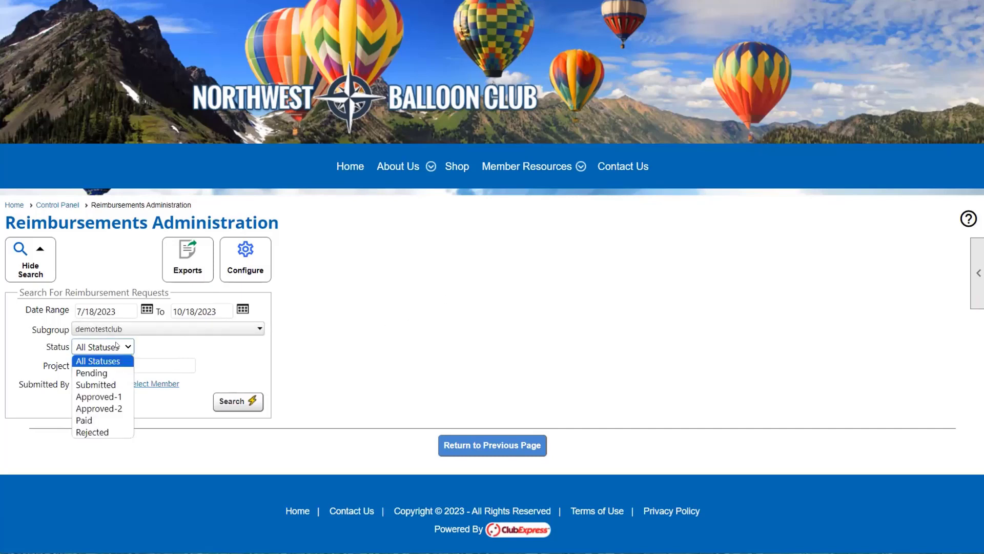
{"action": "left_click", "coordinate": [157, 354]}
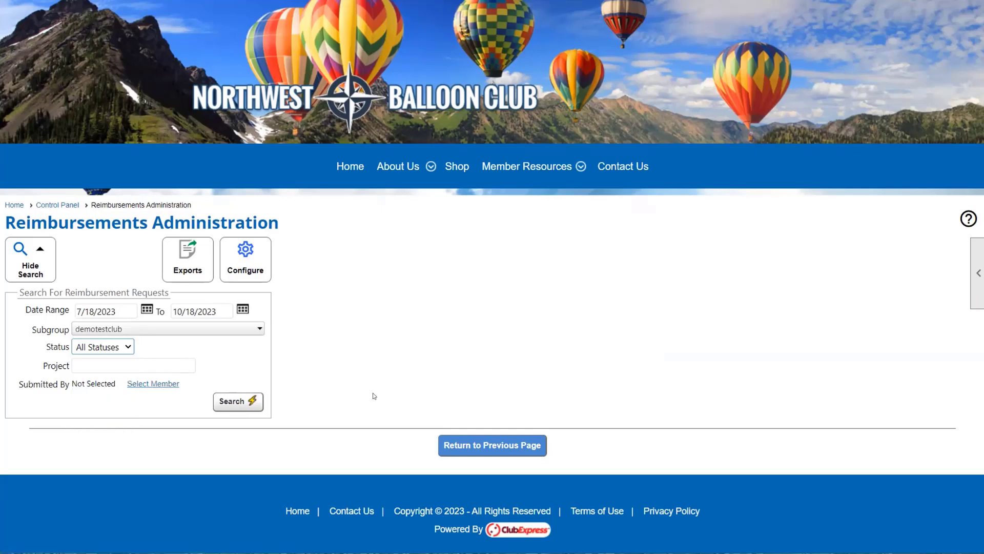
{"action": "left_click", "coordinate": [234, 401]}
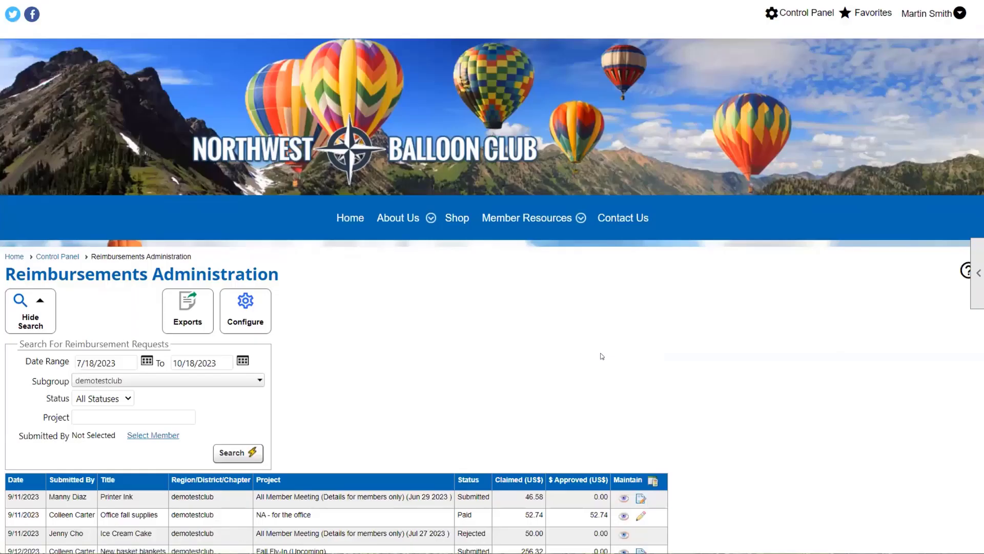
{"action": "scroll", "coordinate": [602, 355], "scroll_direction": "down", "scroll_amount": 3}
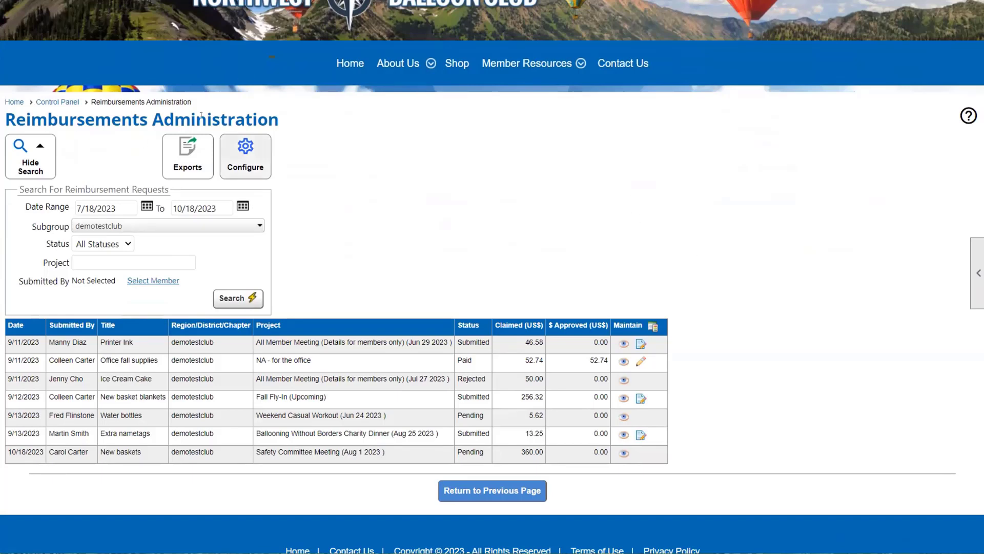
View the available reimbursement export choices and close them without exporting.
{"action": "left_click", "coordinate": [194, 173]}
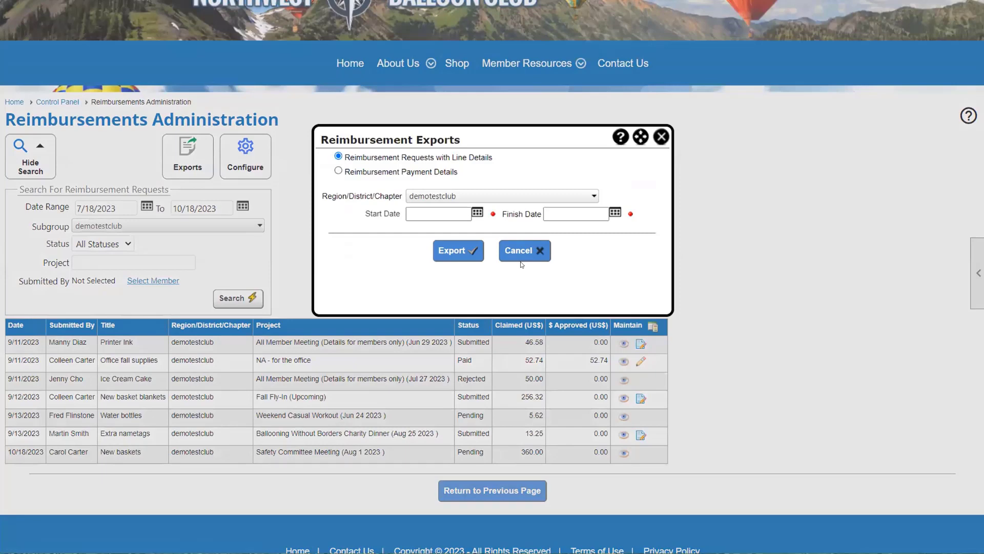
{"action": "left_click", "coordinate": [661, 136]}
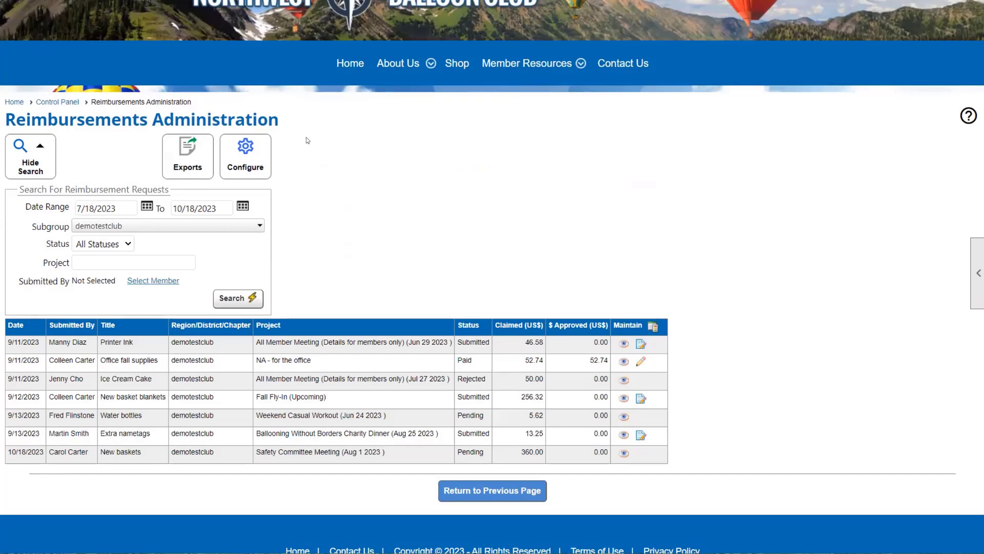
Open the Reimbursement Options to review the event start date, supporting document and approval settings.
{"action": "left_click", "coordinate": [263, 159]}
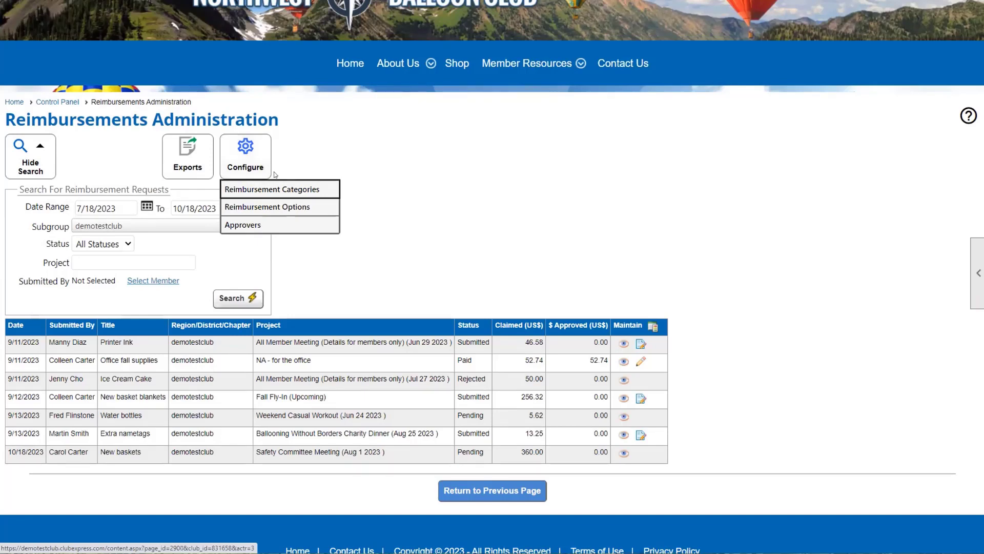
{"action": "left_click", "coordinate": [281, 208]}
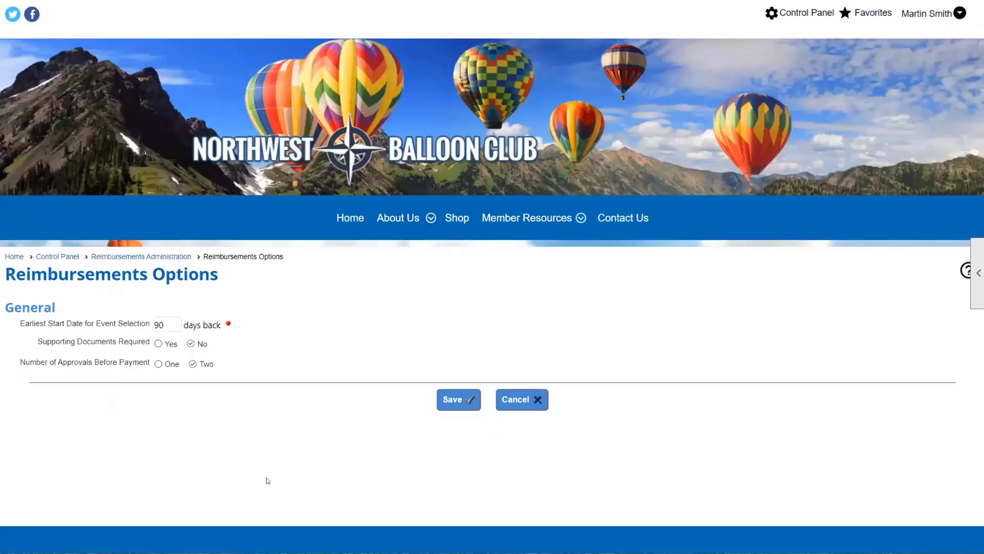
{"action": "scroll", "coordinate": [266, 480], "scroll_direction": "down", "scroll_amount": 1}
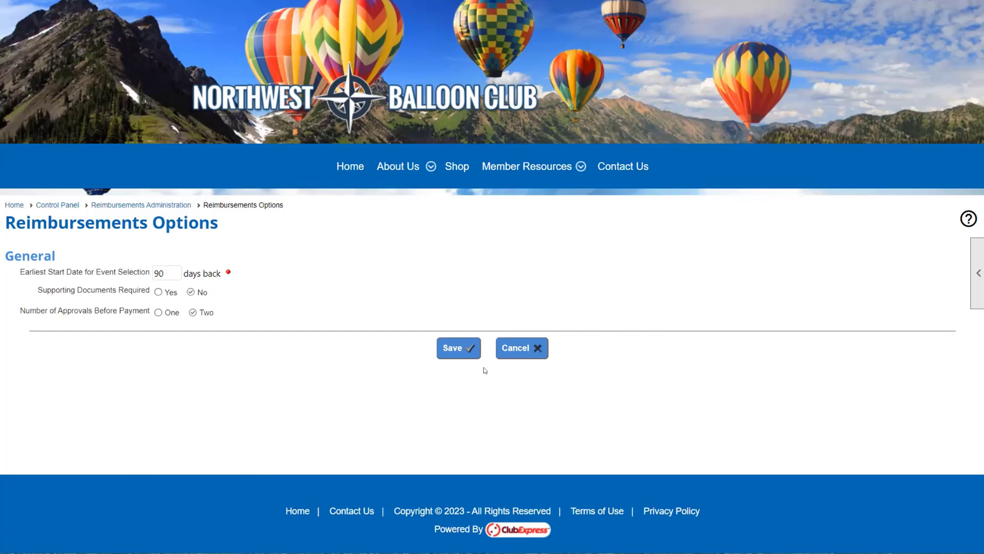
Return to Reimbursements Administration and open the Reimbursement Categories configuration.
{"action": "left_click", "coordinate": [151, 204]}
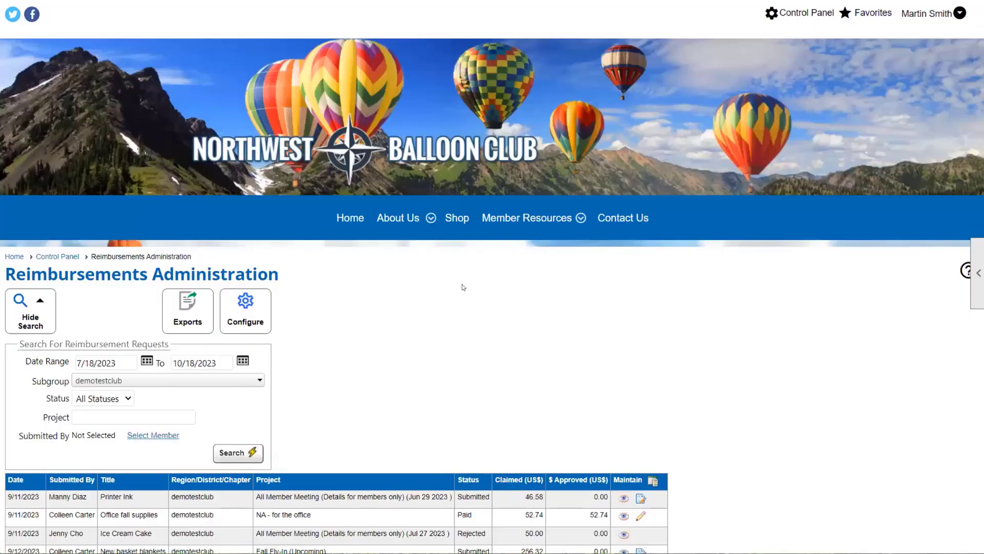
{"action": "scroll", "coordinate": [463, 287], "scroll_direction": "down", "scroll_amount": 3}
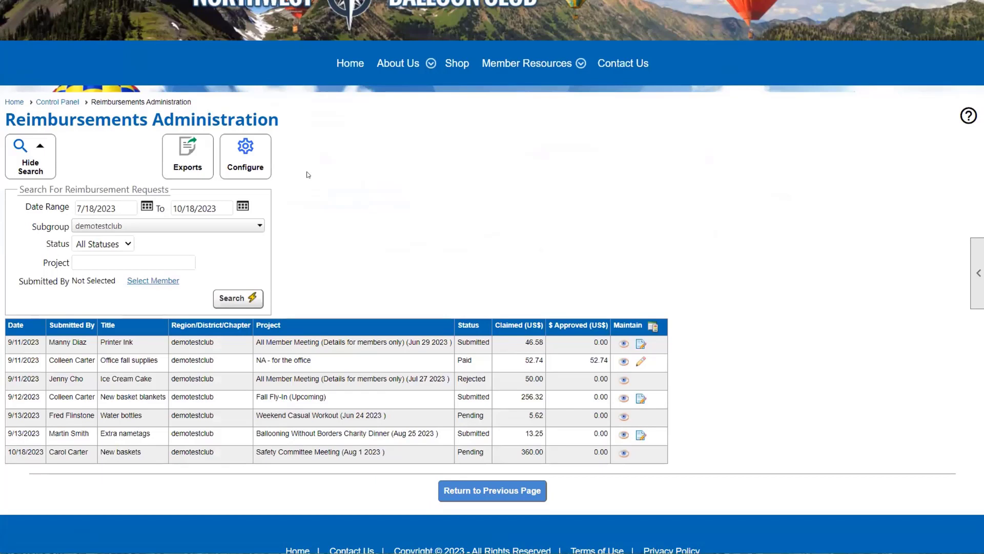
{"action": "left_click", "coordinate": [249, 170]}
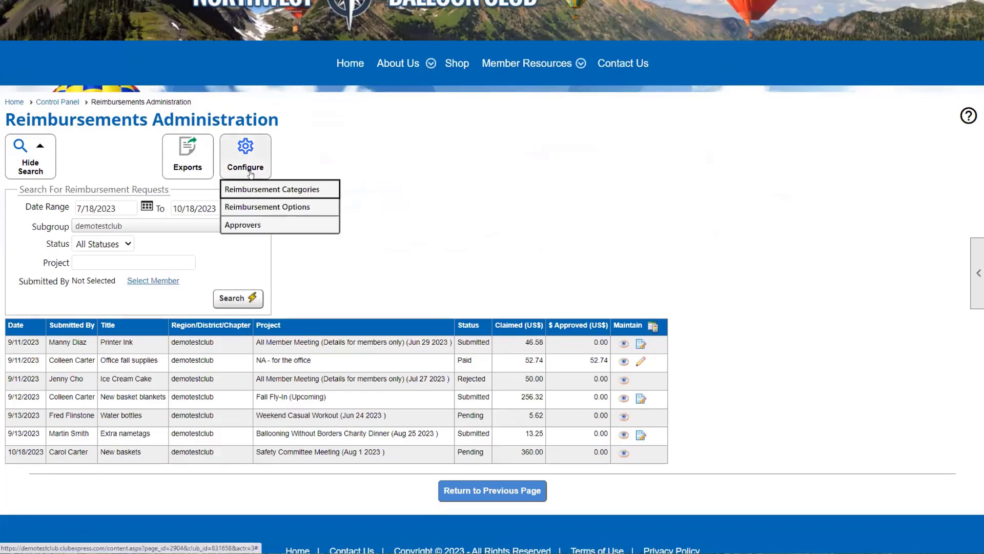
{"action": "left_click", "coordinate": [264, 187]}
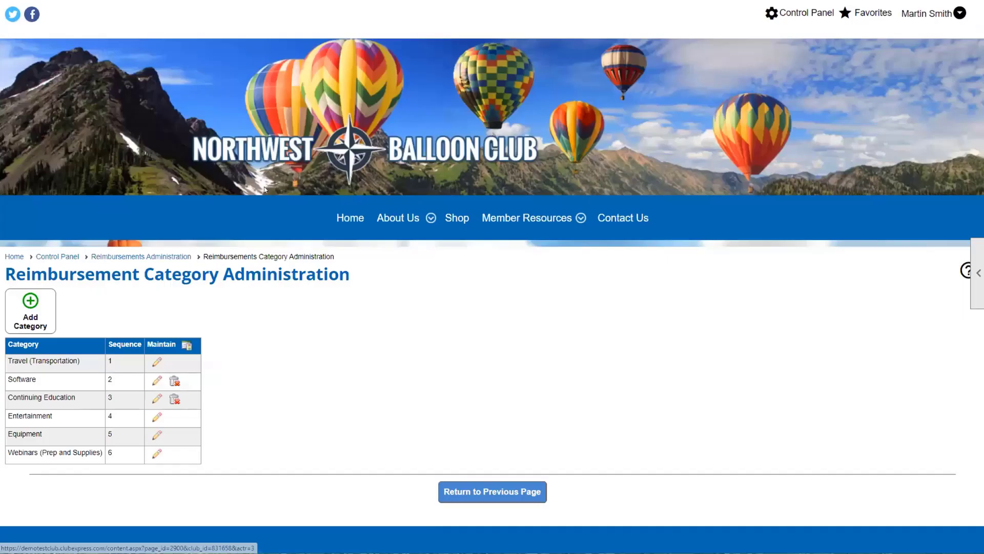
Add a reimbursement category named "Not Listed" with sequence 7 and save it.
{"action": "left_click", "coordinate": [46, 317]}
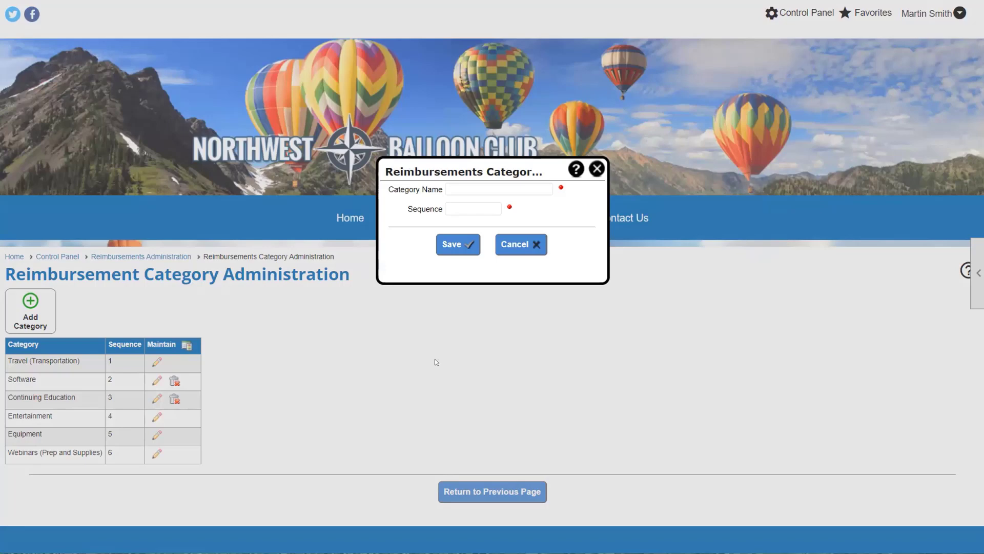
{"action": "left_click", "coordinate": [473, 187]}
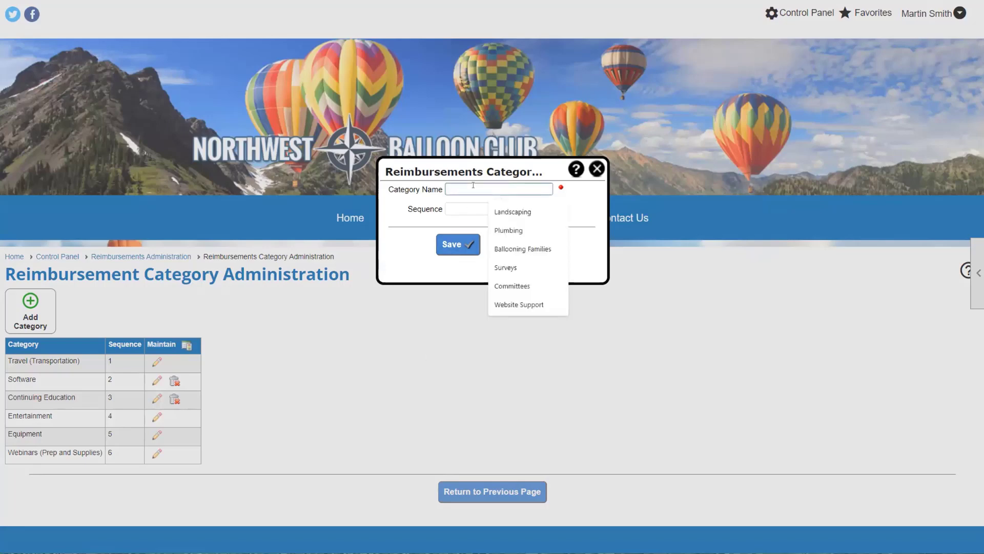
{"action": "type", "text": "Not Listed"}
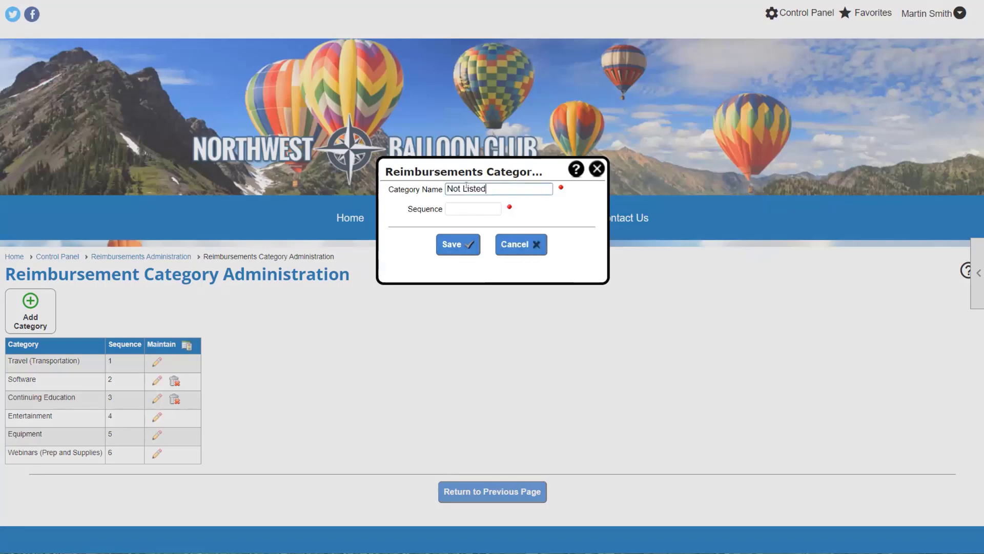
{"action": "left_click", "coordinate": [451, 207]}
{"action": "type", "text": "7"}
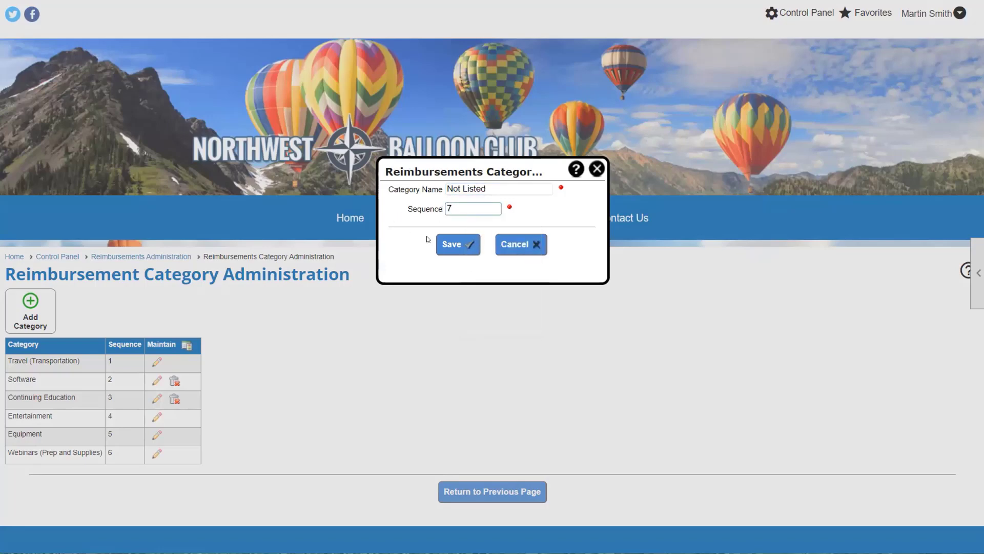
{"action": "left_click", "coordinate": [453, 244]}
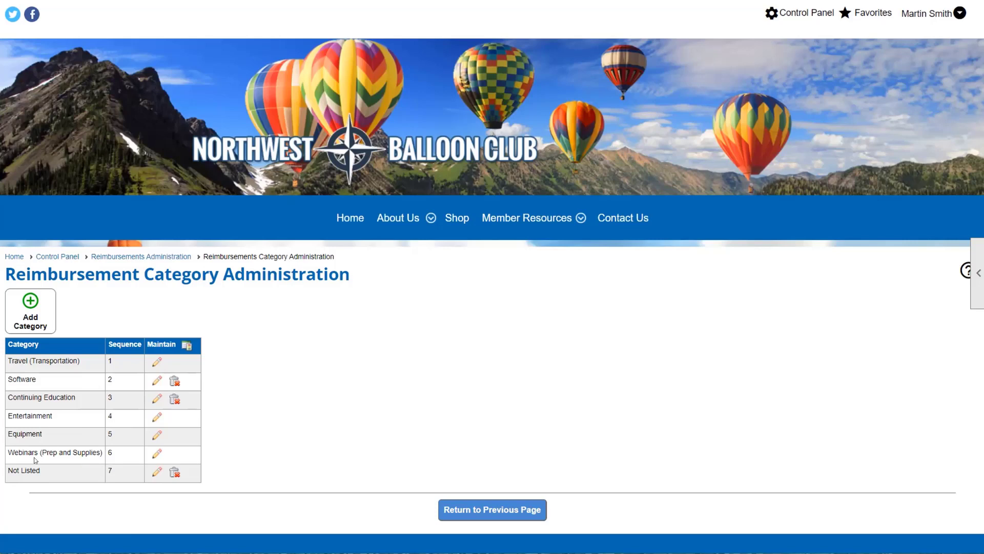
Return to Reimbursements Administration and open the Approvers configuration.
{"action": "left_click", "coordinate": [153, 257]}
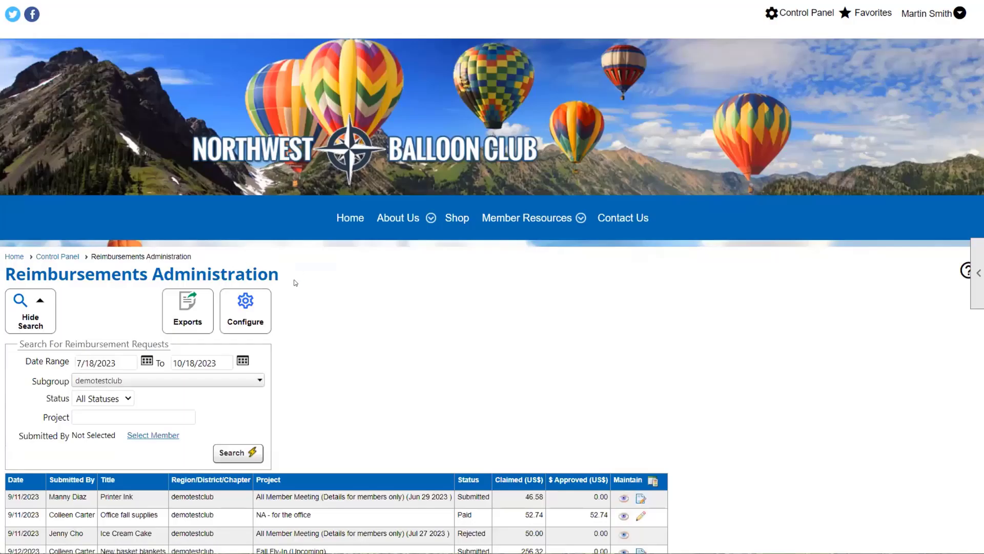
{"action": "left_click", "coordinate": [259, 305]}
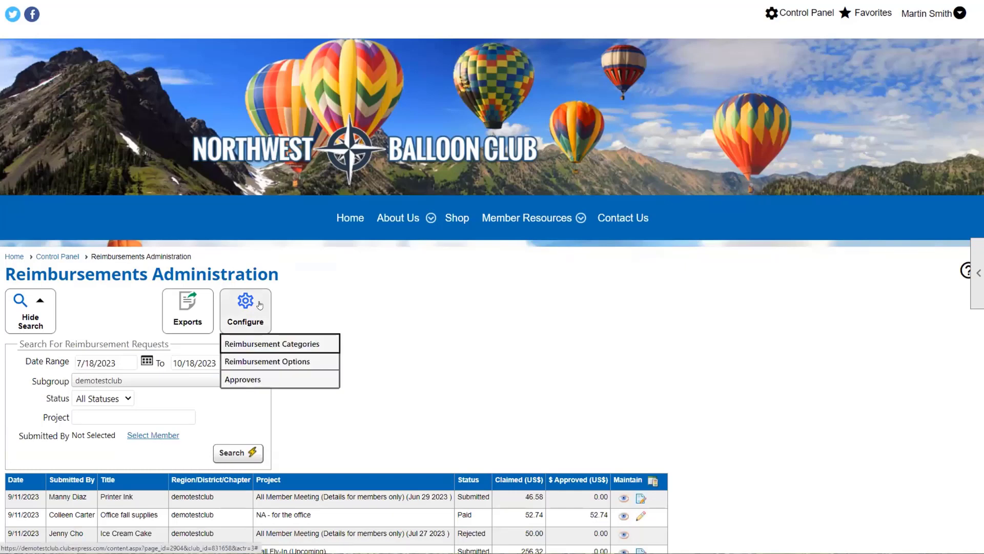
{"action": "left_click", "coordinate": [266, 379]}
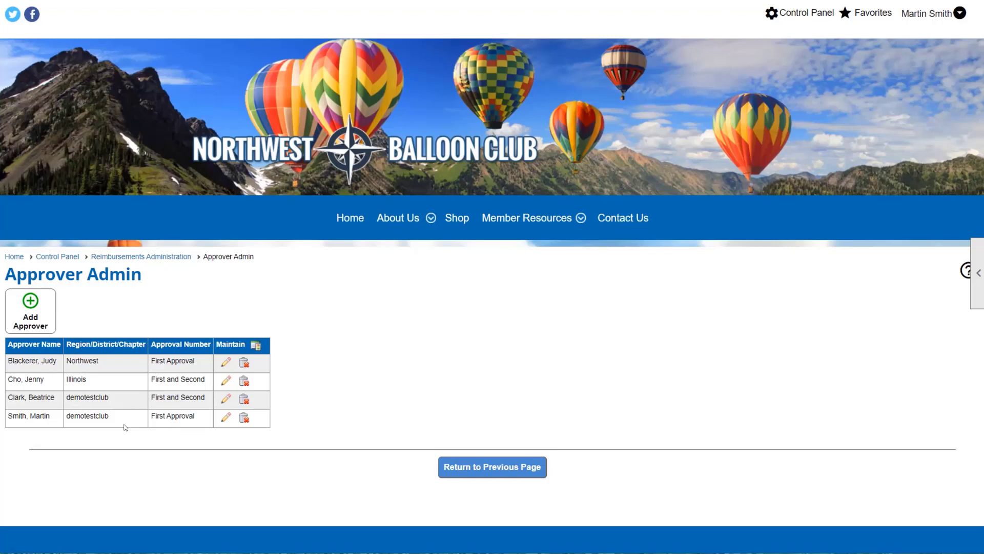
Start adding an approver and choose the second-to-last member from an unfiltered member search.
{"action": "left_click", "coordinate": [32, 314]}
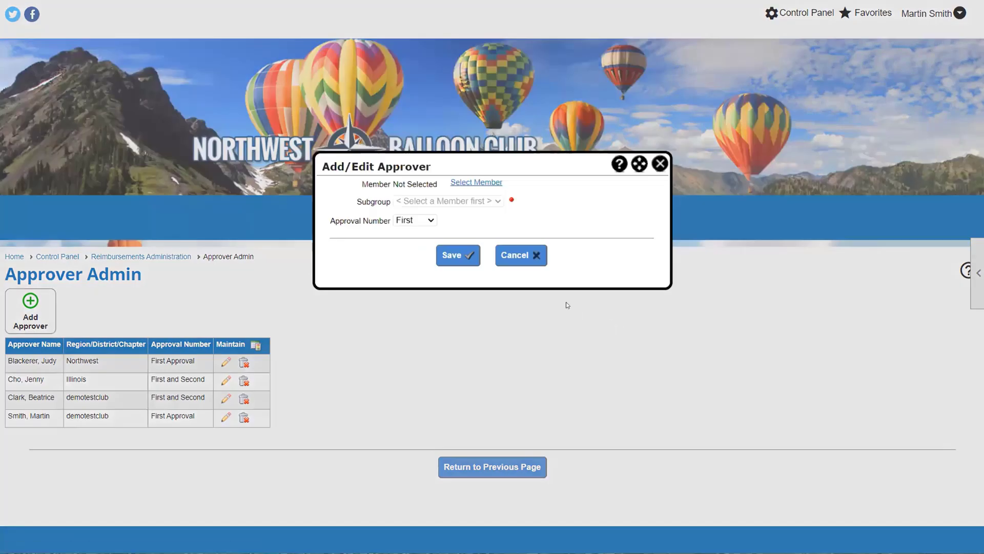
{"action": "left_click", "coordinate": [471, 182]}
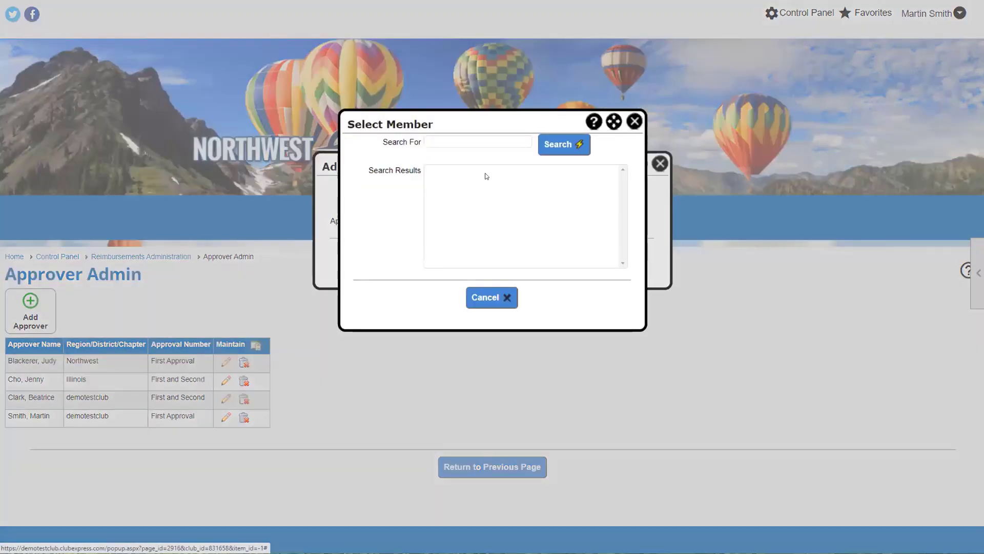
{"action": "left_click", "coordinate": [562, 146]}
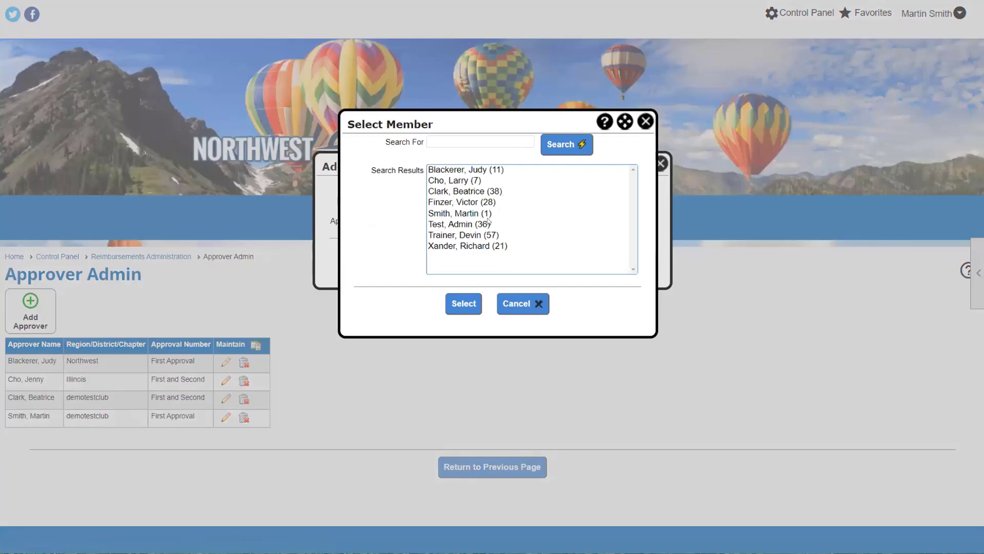
{"action": "left_click", "coordinate": [481, 235]}
{"action": "left_click", "coordinate": [463, 304]}
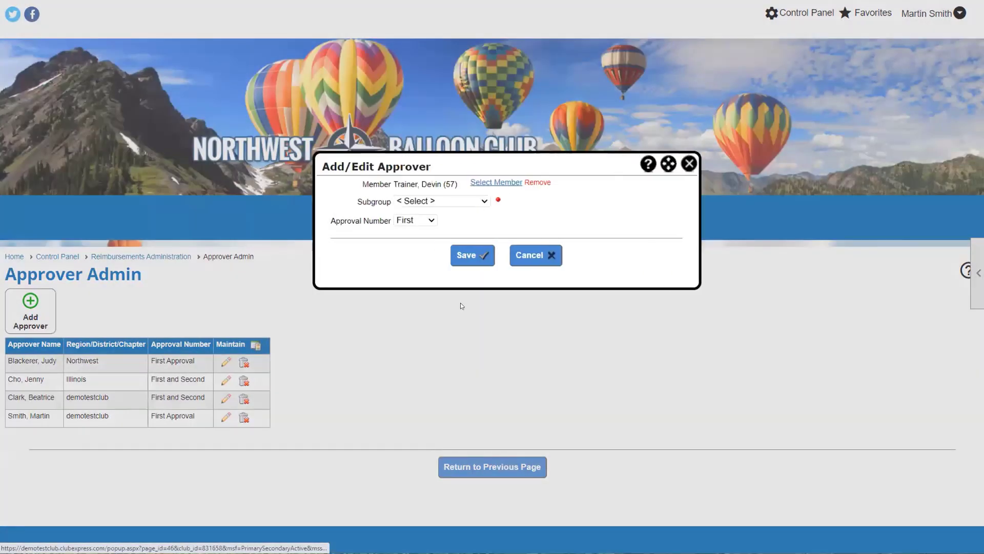
Assign the new approver to the Illinois:Chicago Metro subgroup with approval number Second, and save the approver.
{"action": "left_click", "coordinate": [447, 201]}
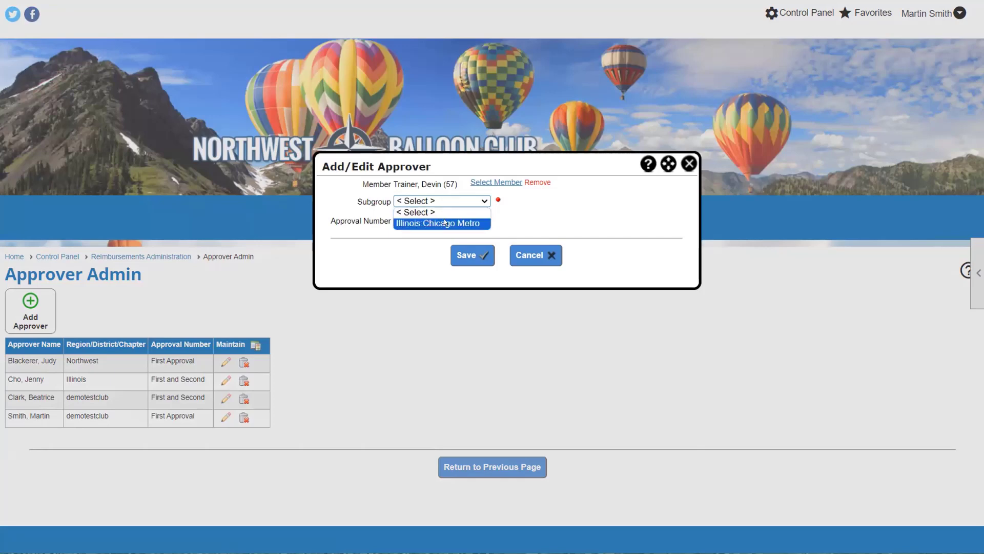
{"action": "left_click", "coordinate": [445, 222]}
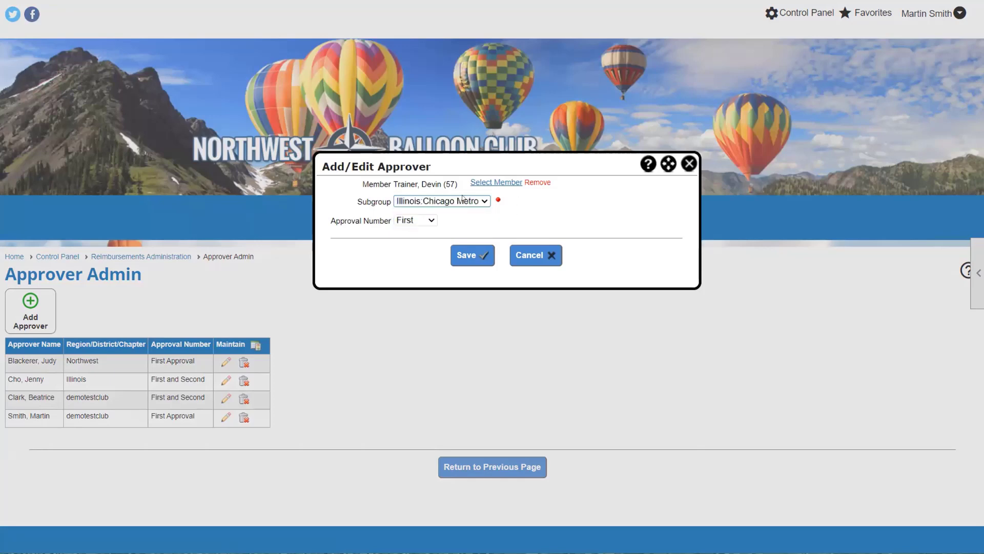
{"action": "left_click", "coordinate": [413, 223]}
{"action": "left_click", "coordinate": [413, 223]}
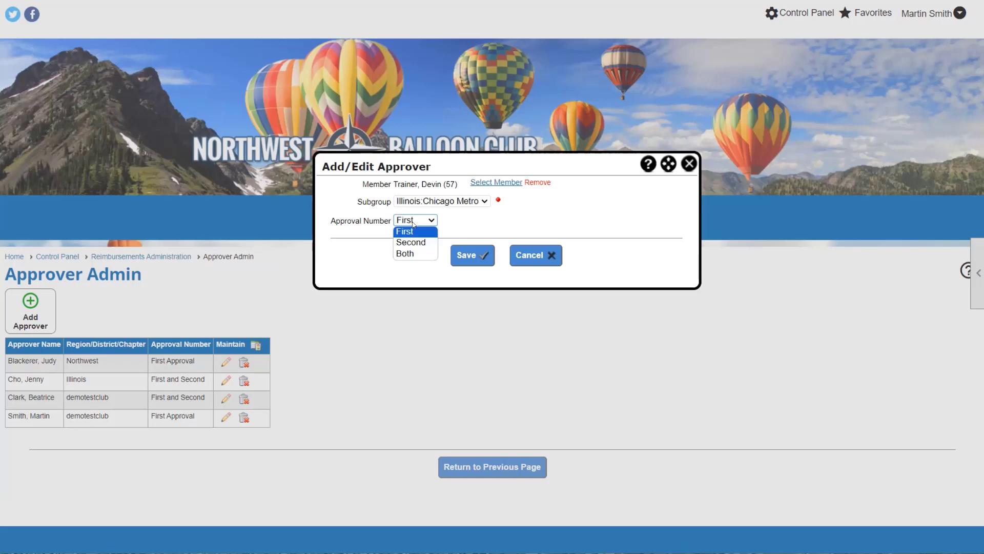
{"action": "left_click", "coordinate": [416, 243]}
{"action": "left_click", "coordinate": [503, 219]}
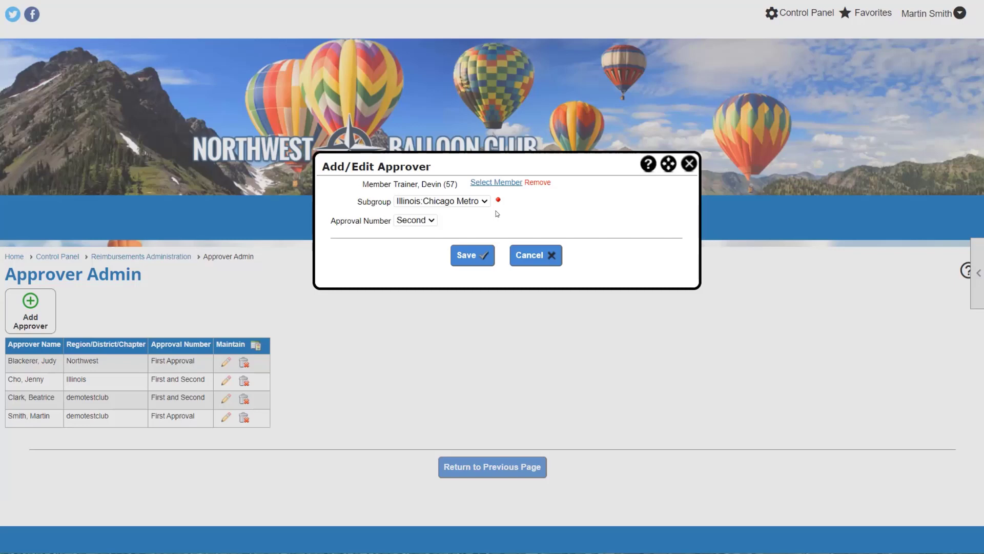
{"action": "left_click", "coordinate": [428, 224]}
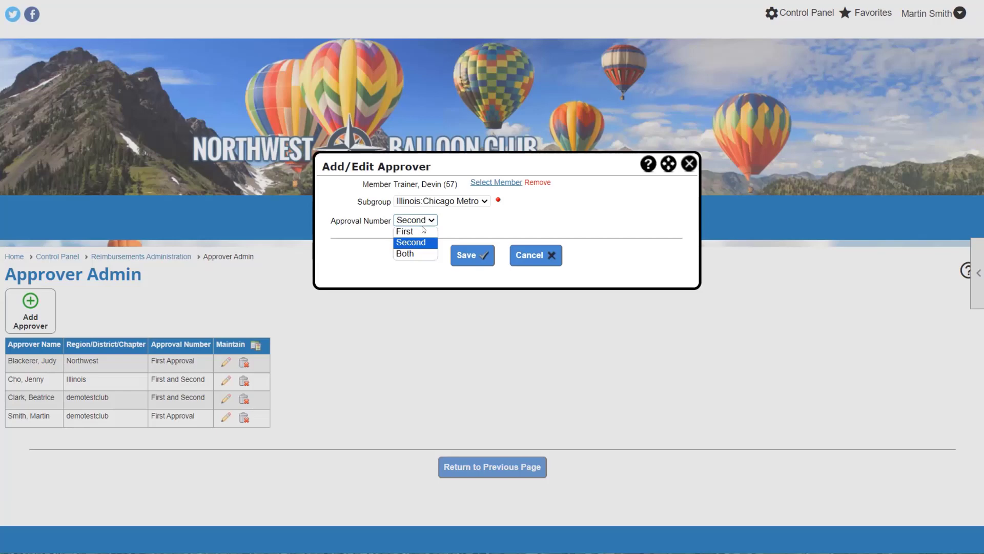
{"action": "left_click", "coordinate": [381, 256]}
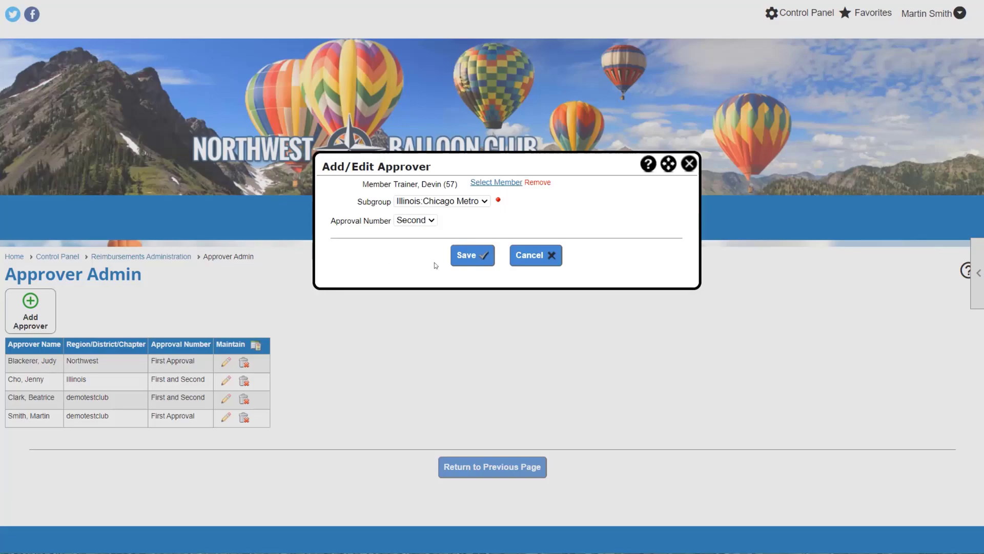
{"action": "left_click", "coordinate": [467, 255]}
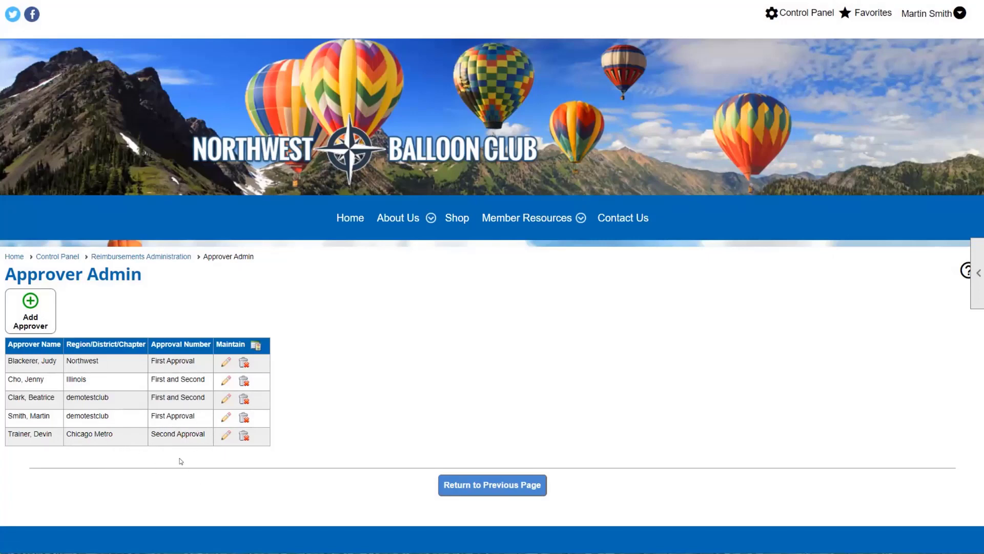
Open the demotestclub First Approval approver to review the available subgroups, then close it without saving.
{"action": "left_click", "coordinate": [225, 417]}
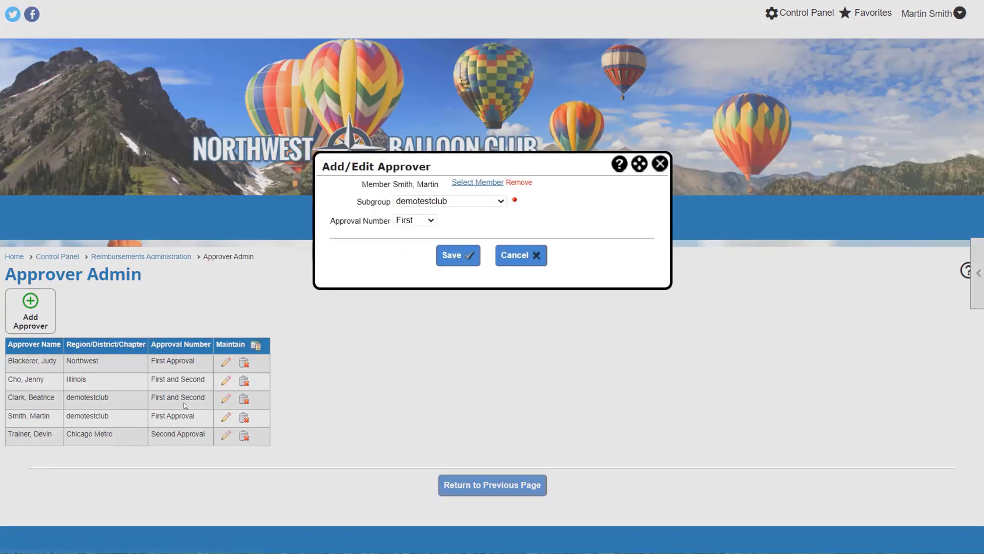
{"action": "left_click", "coordinate": [447, 201]}
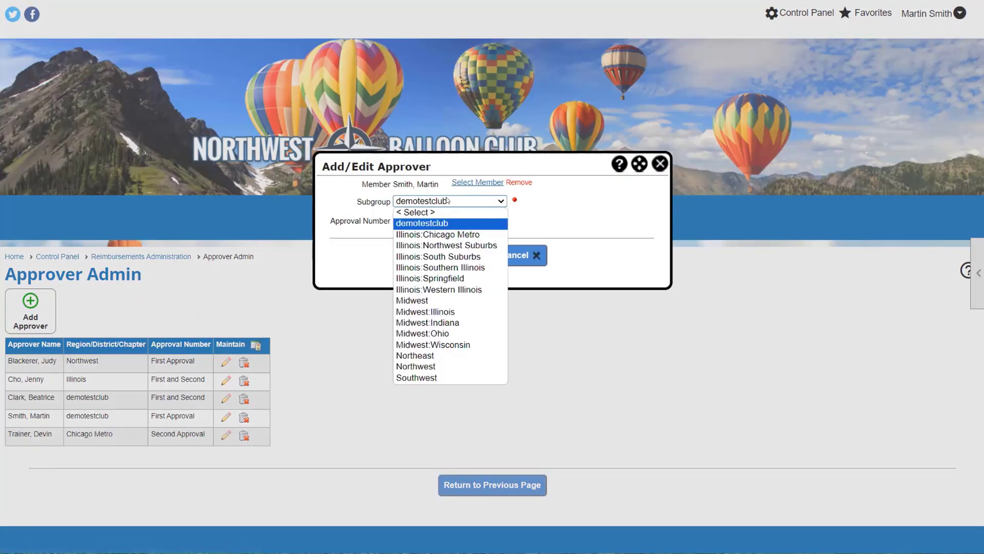
{"action": "left_click", "coordinate": [432, 224]}
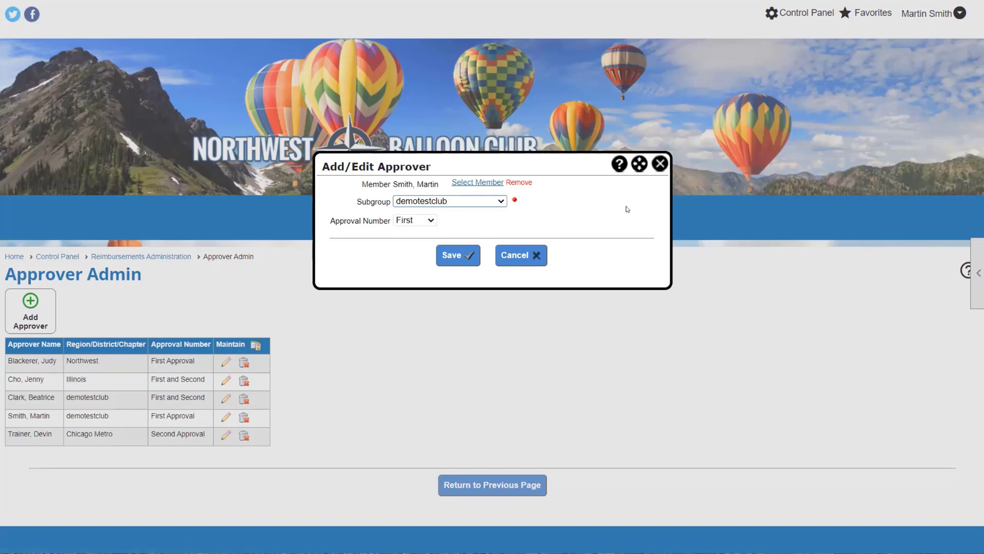
{"action": "left_click", "coordinate": [656, 170]}
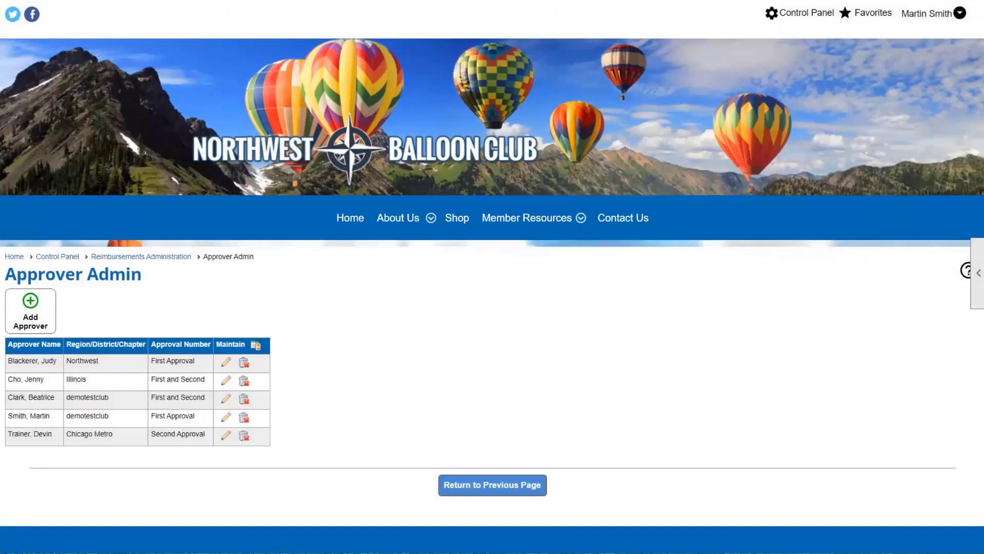
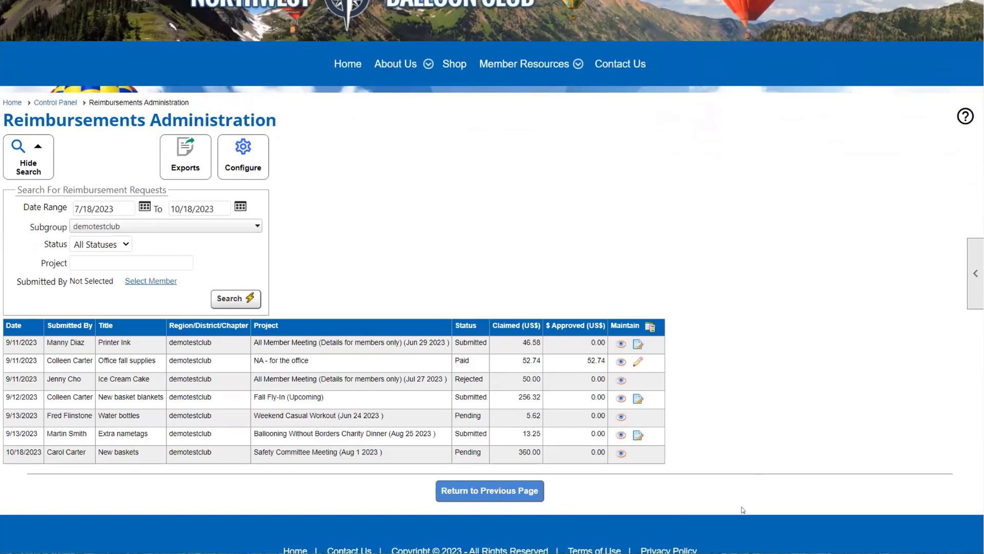
Review the status choices in the reimbursement request search, keeping All Statuses selected.
{"action": "left_click", "coordinate": [249, 156]}
{"action": "left_click", "coordinate": [113, 246]}
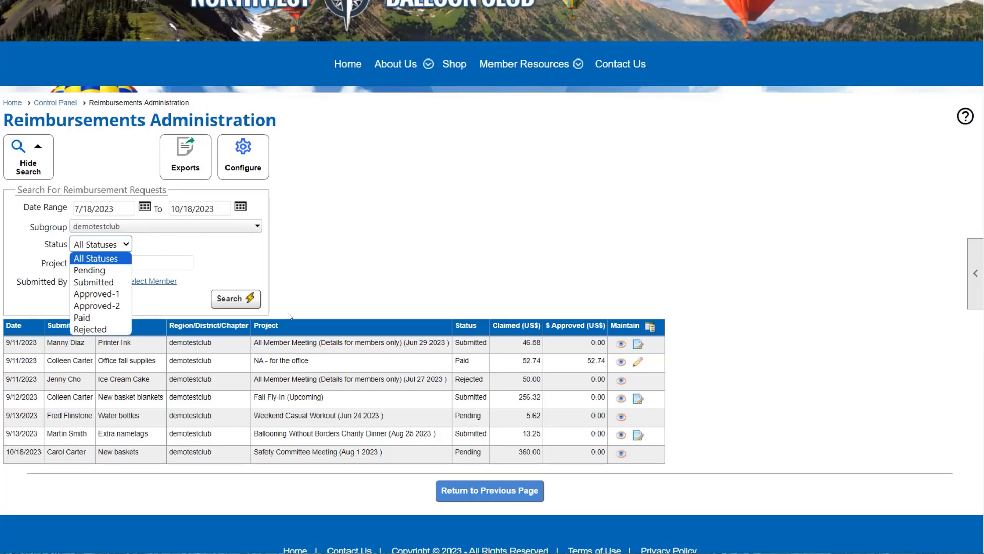
{"action": "left_click", "coordinate": [763, 390]}
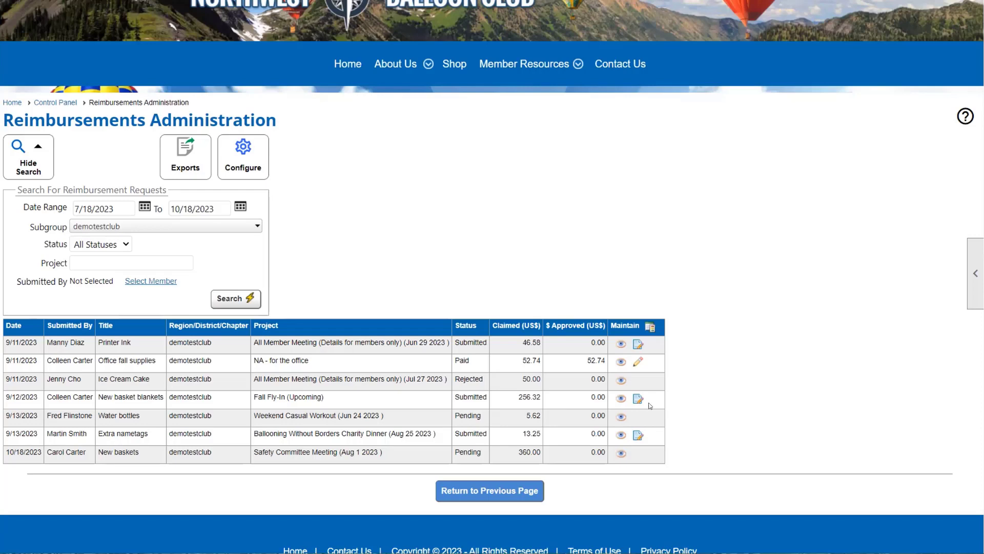
View the "New basket blankets" request and its supporting receipt, and return to the request list.
{"action": "left_click", "coordinate": [620, 398]}
{"action": "scroll", "coordinate": [643, 373], "scroll_direction": "down", "scroll_amount": 2}
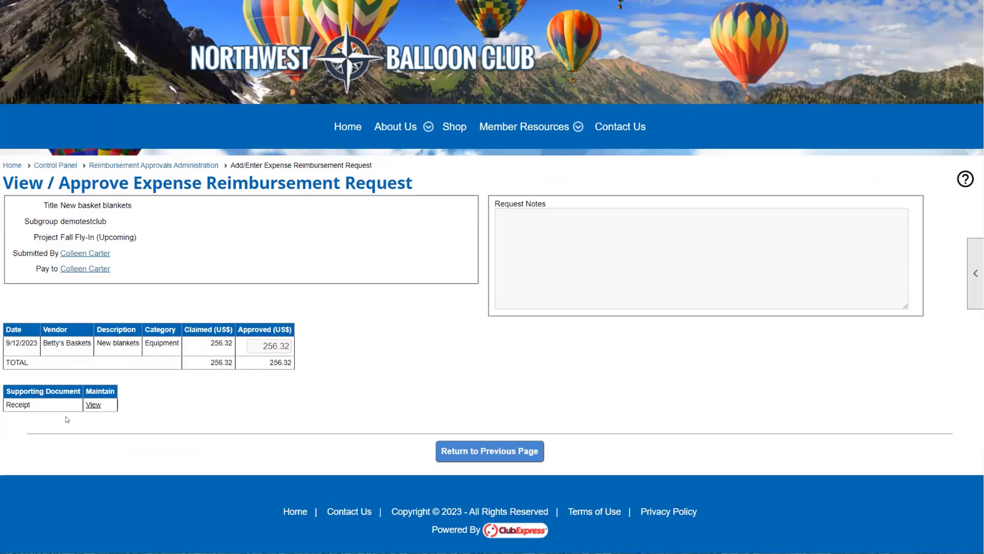
{"action": "left_click", "coordinate": [85, 406]}
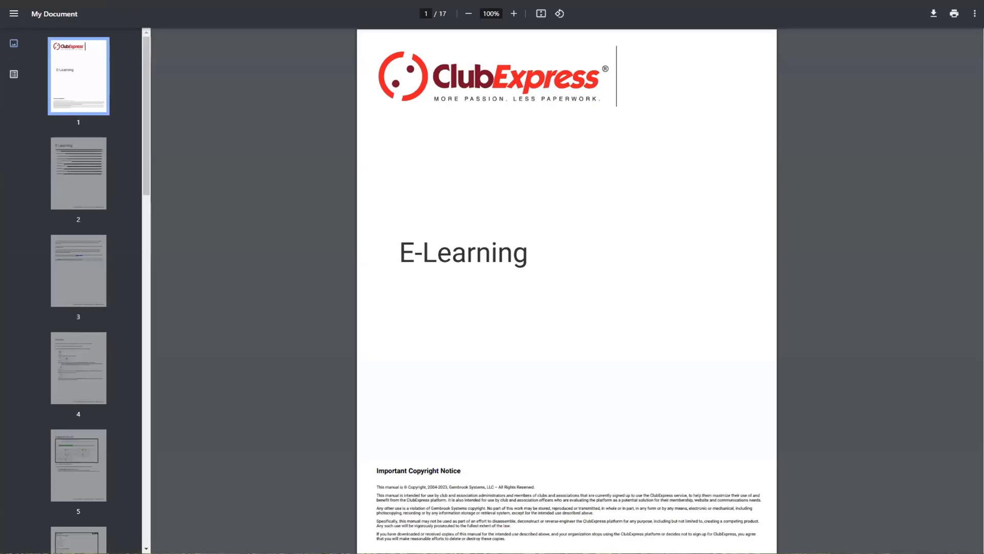
{"action": "key", "text": "ctrl+w"}
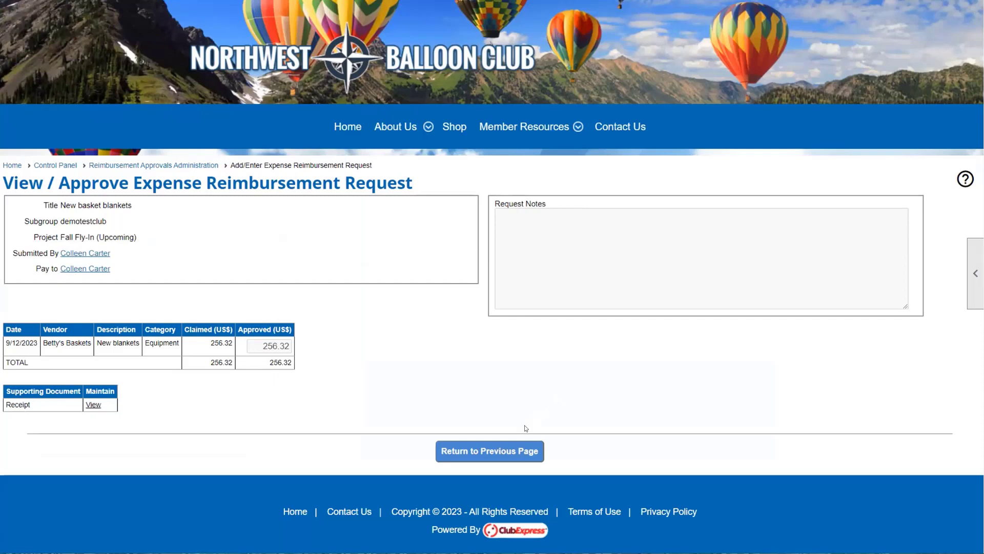
{"action": "left_click", "coordinate": [509, 451]}
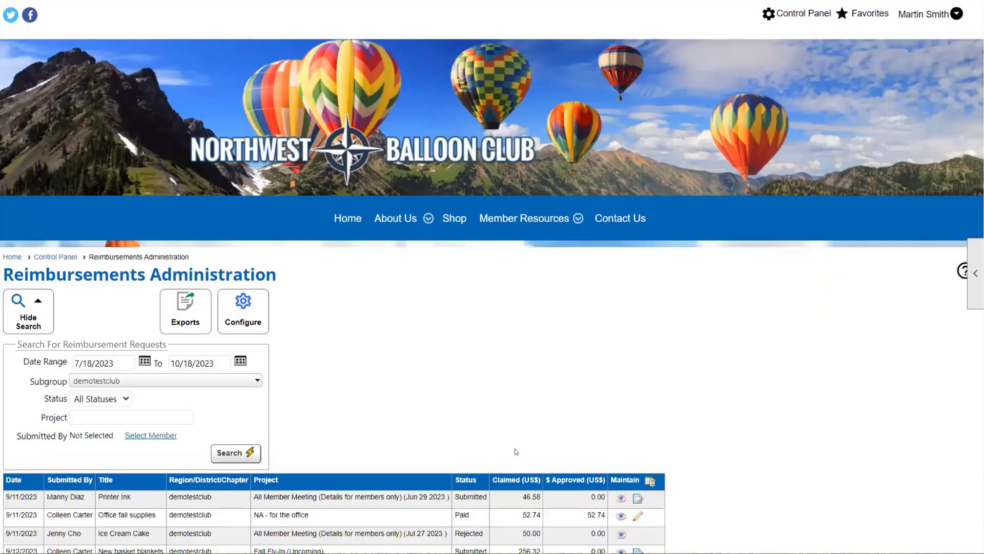
Open the "New basket blankets" request for approval and add a request note giving the approver's first name and 10/18.
{"action": "scroll", "coordinate": [514, 447], "scroll_direction": "down", "scroll_amount": 1}
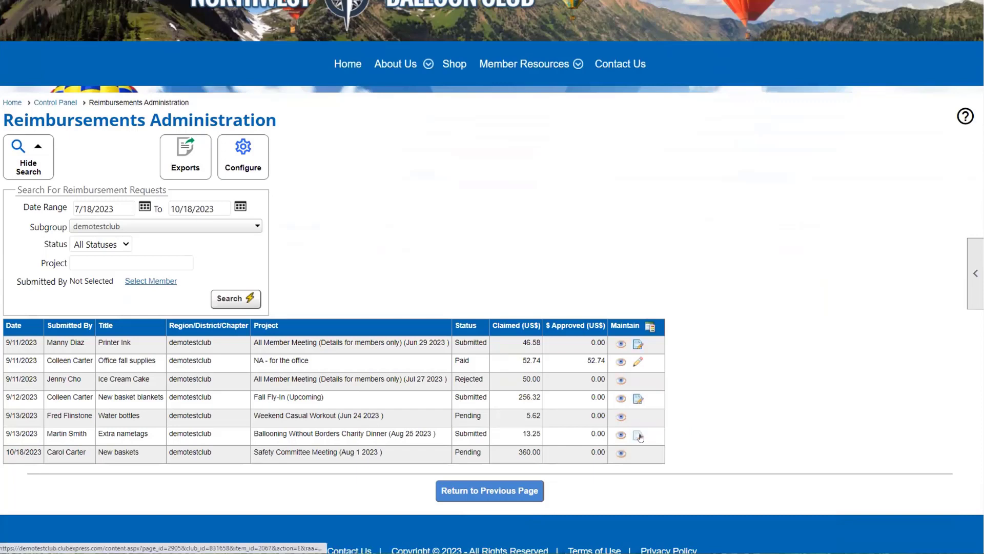
{"action": "left_click", "coordinate": [637, 399]}
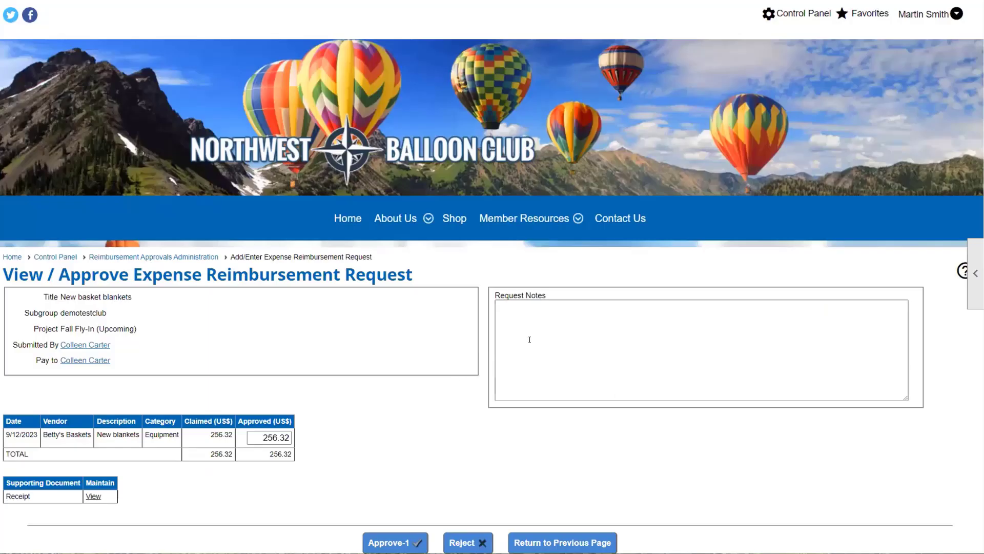
{"action": "scroll", "coordinate": [502, 295], "scroll_direction": "down", "scroll_amount": 2}
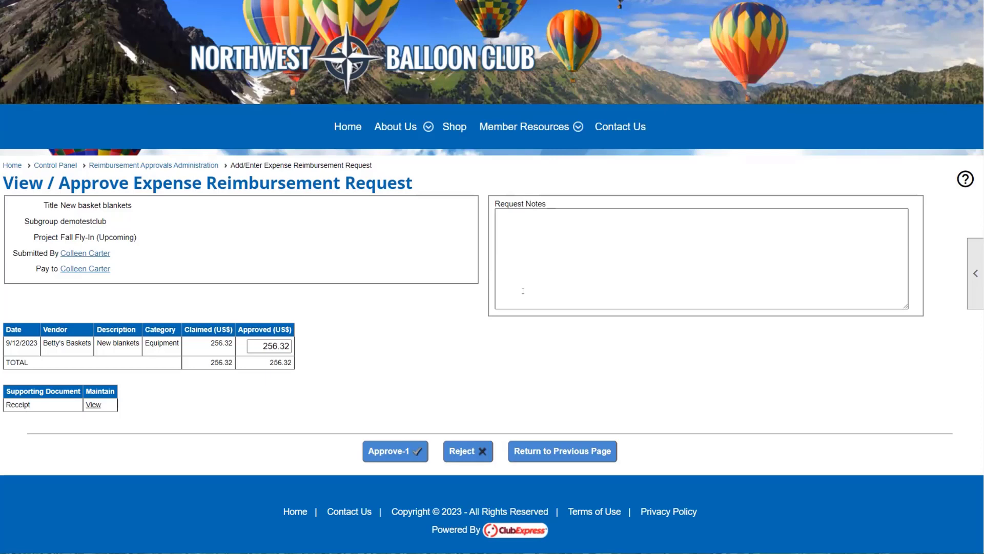
{"action": "left_click", "coordinate": [567, 259]}
{"action": "type", "text": "Approved by Ma"}
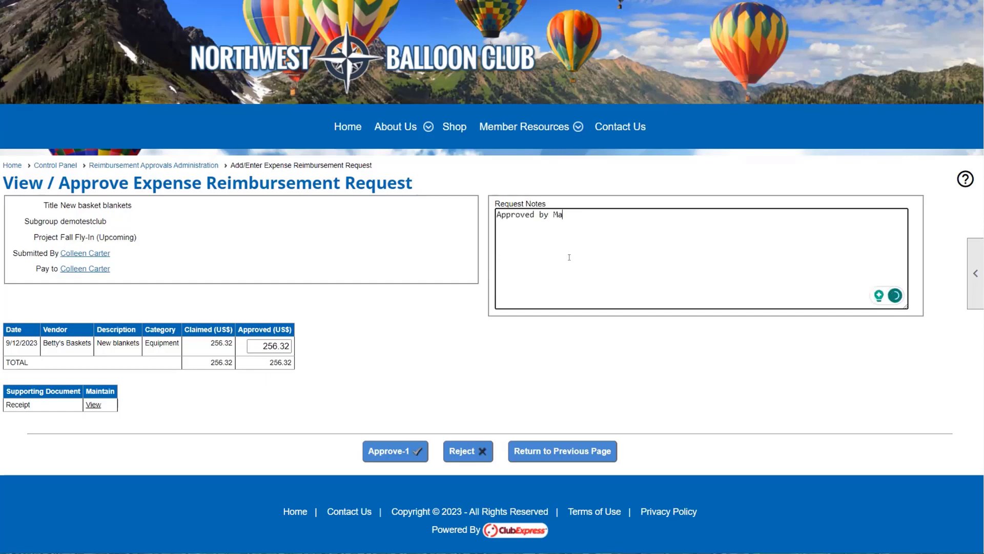
{"action": "type", "text": "rtin 10/18"}
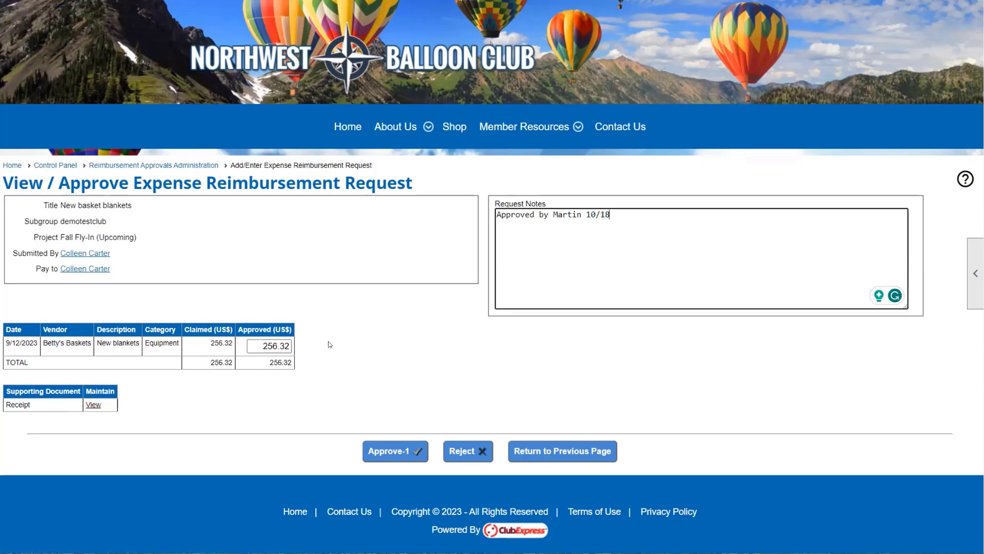
Set the approved amount for the new blankets expense to 250.00 and approve the request.
{"action": "double_click", "coordinate": [262, 346]}
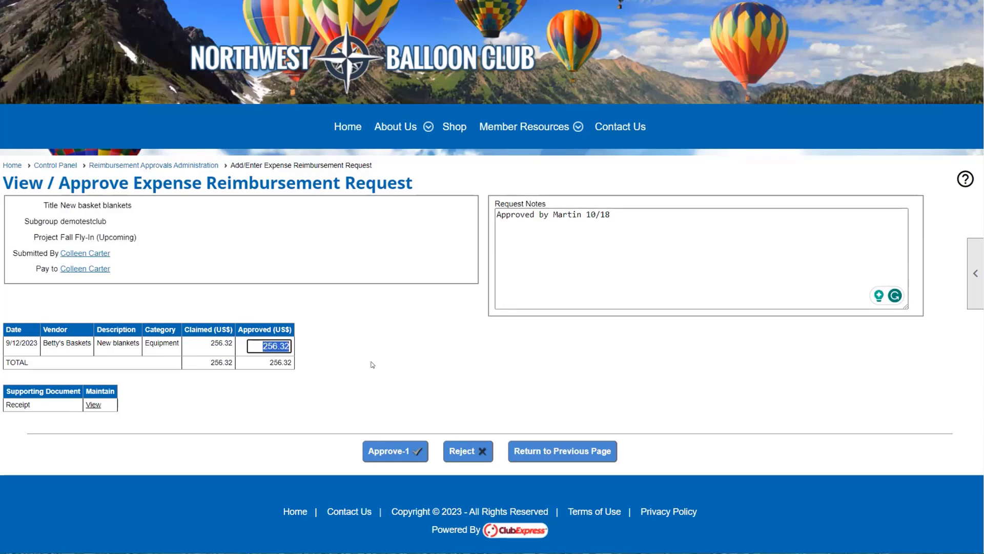
{"action": "left_click", "coordinate": [363, 360]}
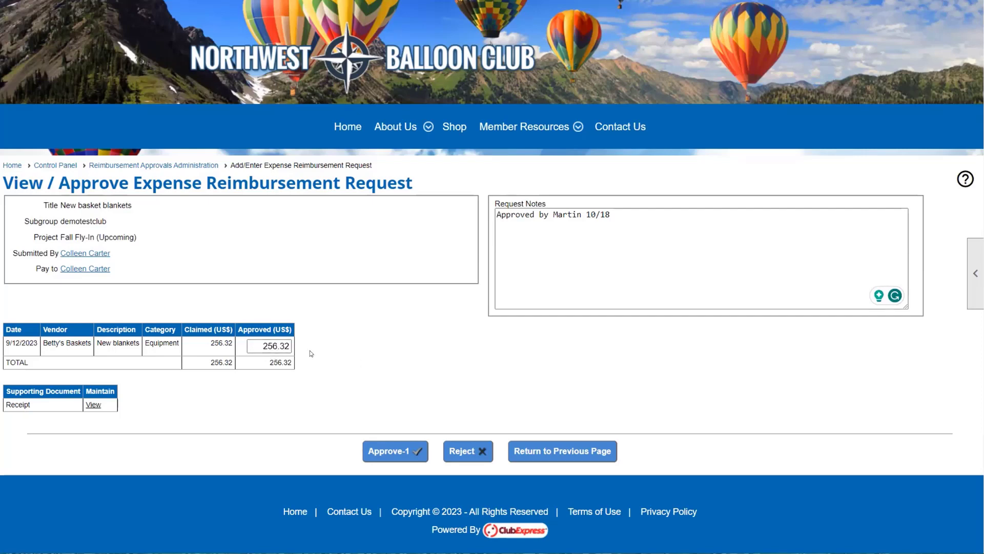
{"action": "left_click_drag", "start_coordinate": [251, 346], "coordinate": [361, 347]}
{"action": "type", "text": "250.00"}
{"action": "left_click", "coordinate": [413, 456]}
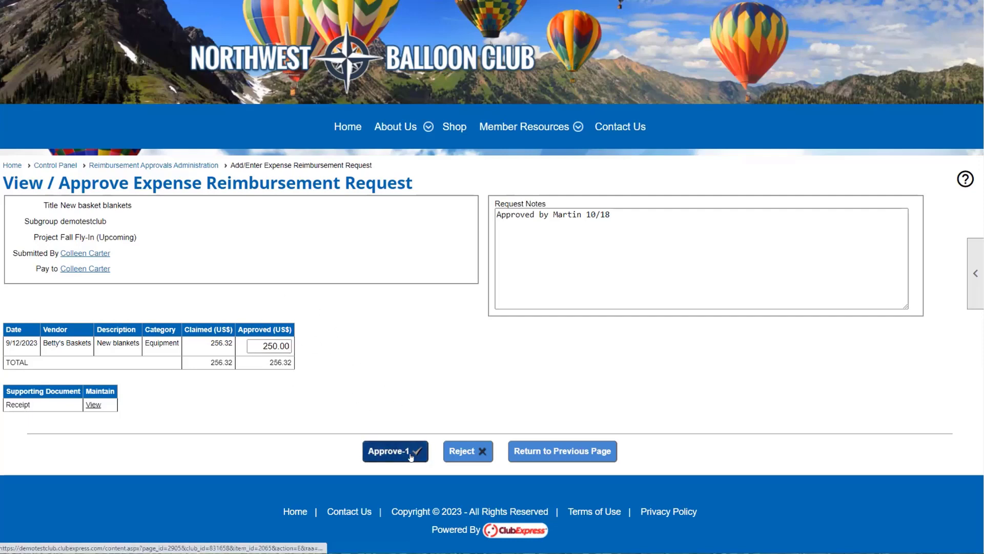
Open payment entry for the approved "New basket blankets" request and save a payment dated 10/18/2023 with check number 2451.
{"action": "scroll", "coordinate": [416, 453], "scroll_direction": "down", "scroll_amount": 1}
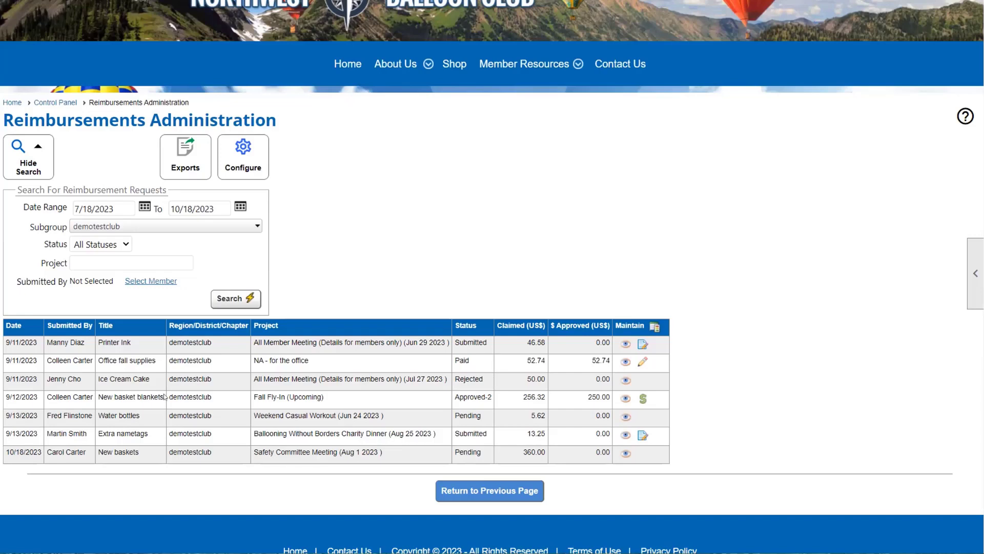
{"action": "left_click", "coordinate": [642, 398]}
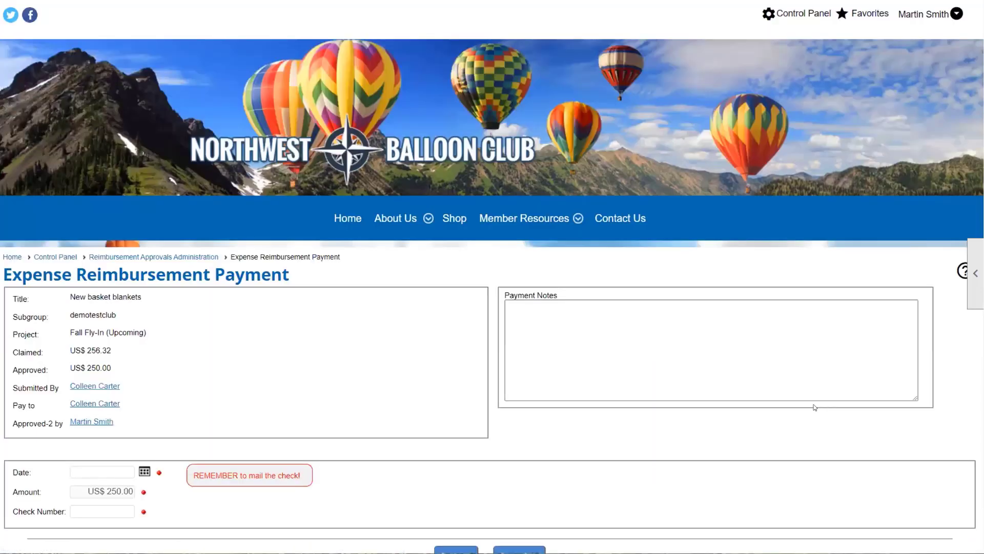
{"action": "scroll", "coordinate": [810, 405], "scroll_direction": "down", "scroll_amount": 2}
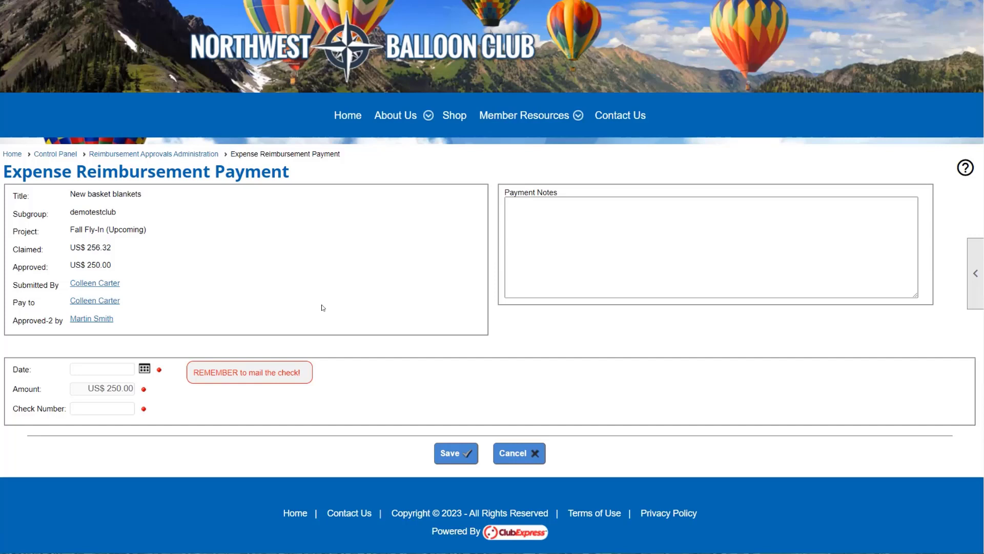
{"action": "left_click", "coordinate": [145, 369]}
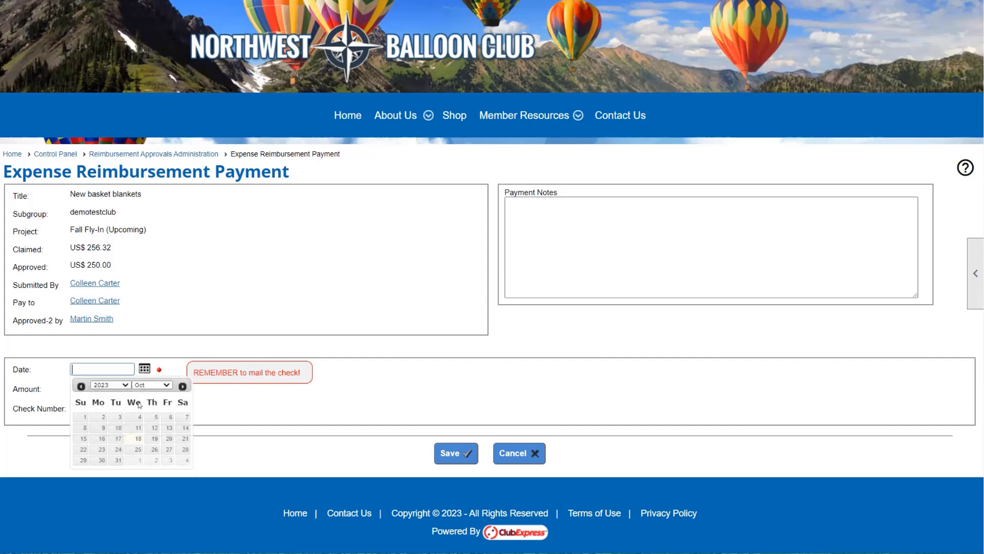
{"action": "left_click", "coordinate": [132, 439]}
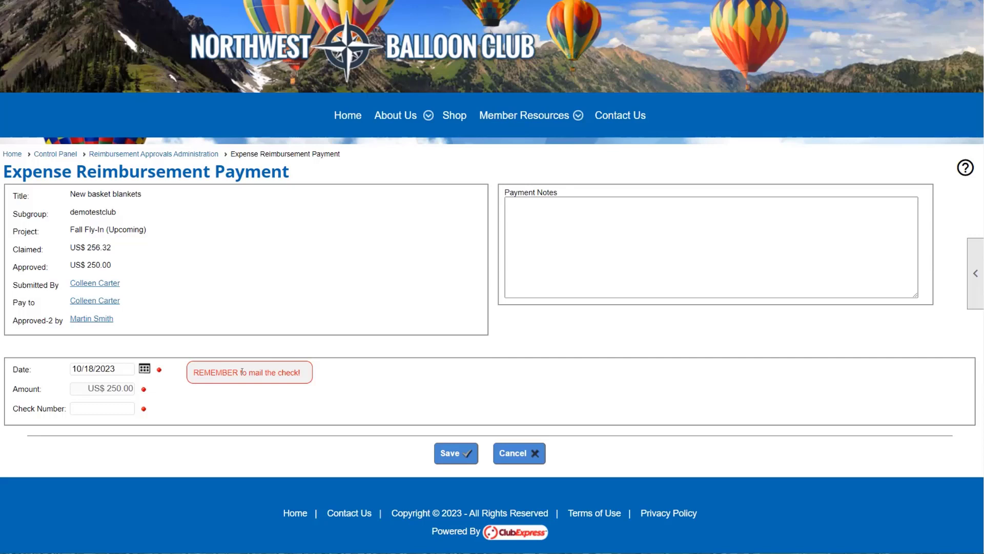
{"action": "left_click", "coordinate": [108, 406]}
{"action": "type", "text": "2451"}
{"action": "left_click", "coordinate": [448, 454]}
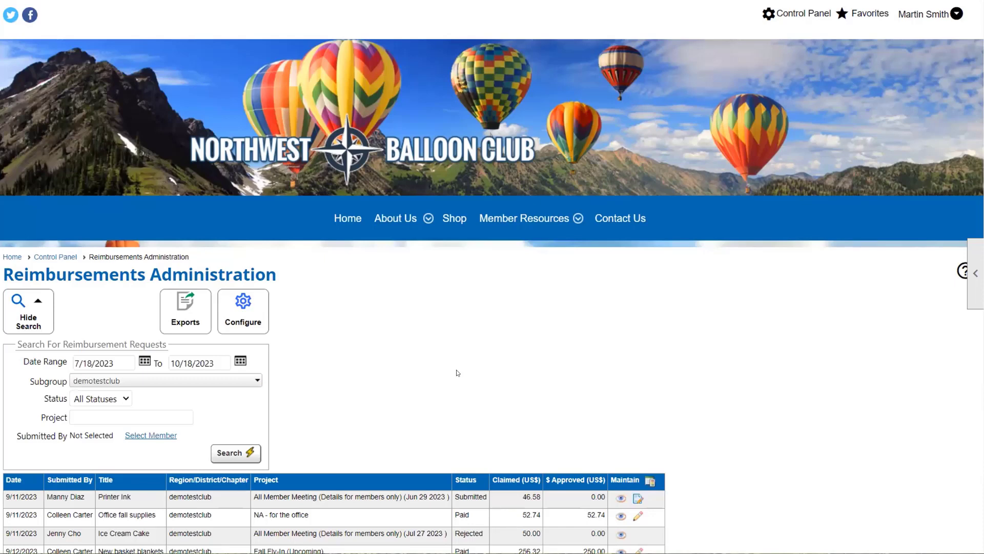
In the club's Open Credits, start a new credit, review the credit type choices and close the form without saving.
{"action": "left_click", "coordinate": [806, 12]}
{"action": "scroll", "coordinate": [334, 378], "scroll_direction": "down", "scroll_amount": 2}
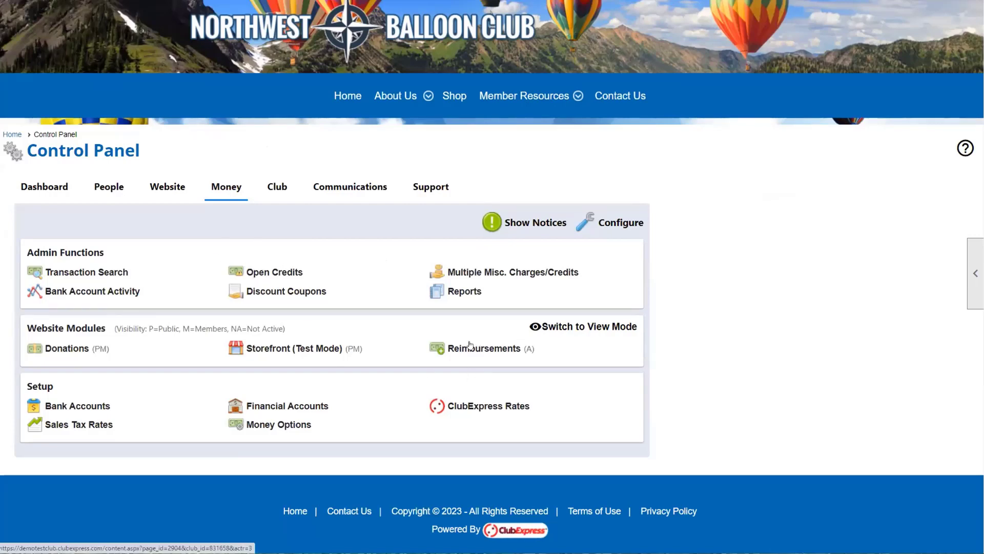
{"action": "left_click", "coordinate": [271, 275]}
{"action": "scroll", "coordinate": [251, 291], "scroll_direction": "down", "scroll_amount": 2}
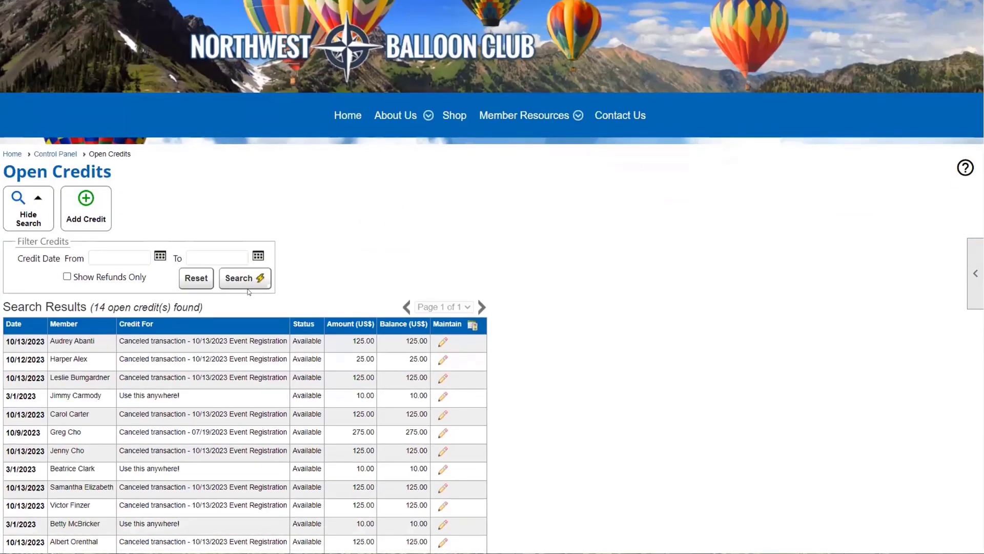
{"action": "left_click", "coordinate": [74, 215]}
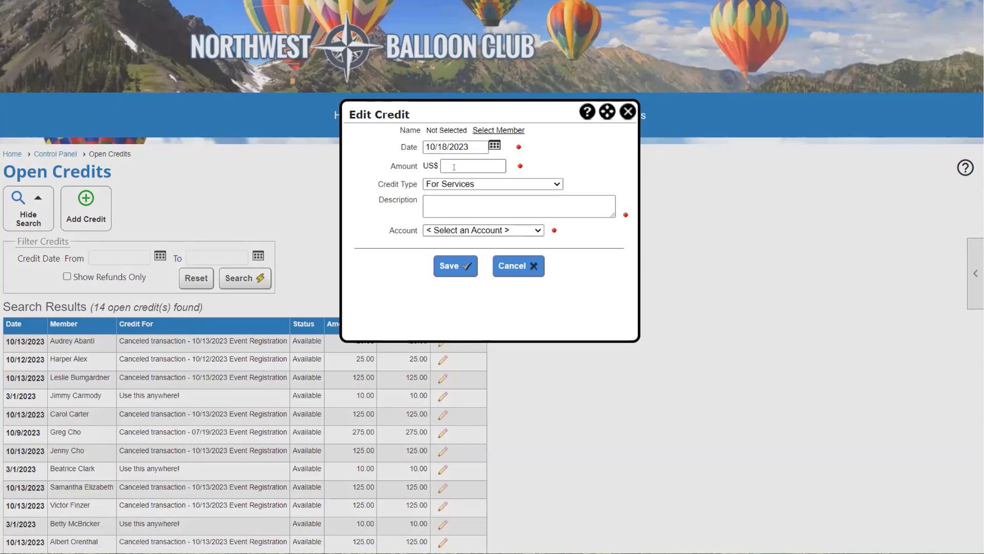
{"action": "left_click", "coordinate": [452, 187]}
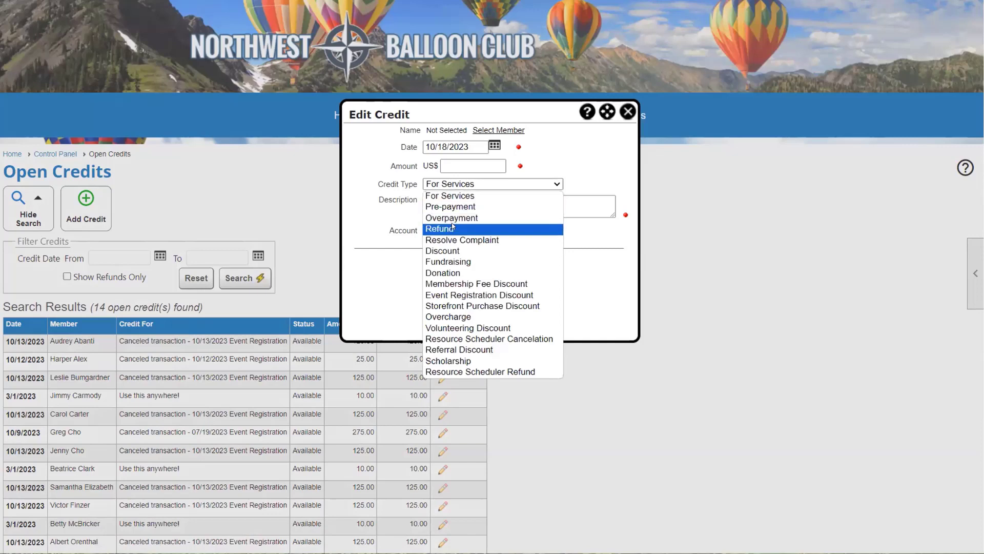
{"action": "left_click", "coordinate": [602, 201]}
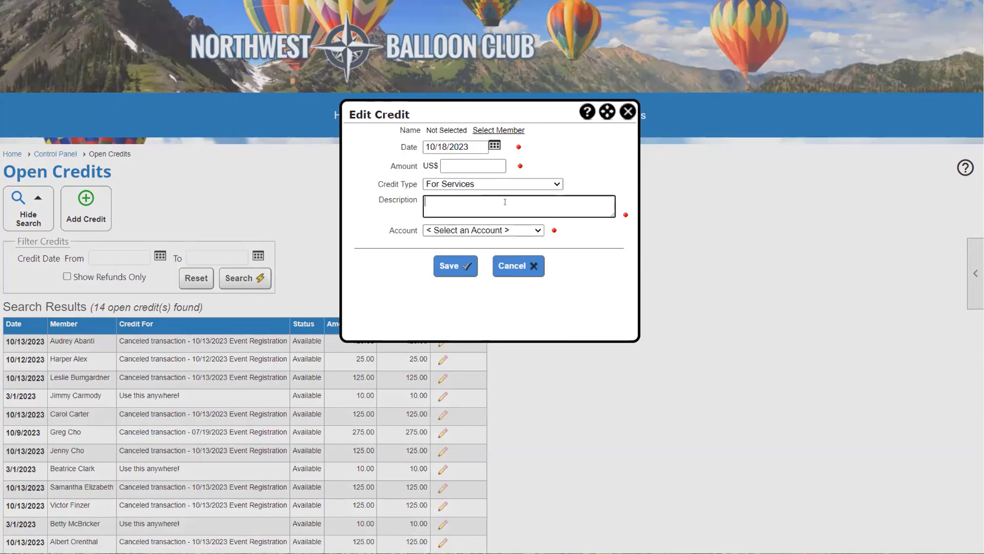
{"action": "left_click", "coordinate": [632, 114]}
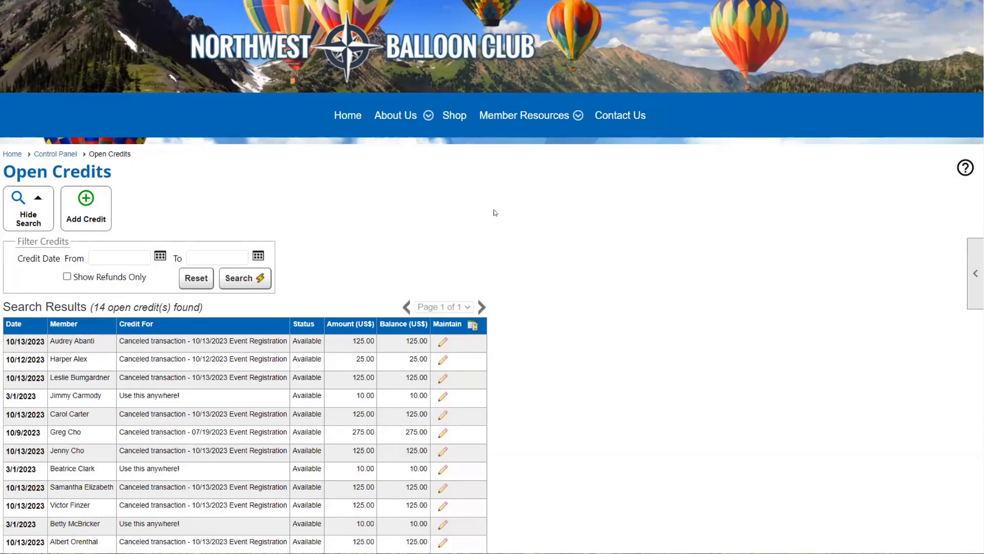
Return from Open Credits to the Reimbursements administration request list.
{"action": "scroll", "coordinate": [865, 362], "scroll_direction": "up", "scroll_amount": 1}
{"action": "scroll", "coordinate": [865, 362], "scroll_direction": "up", "scroll_amount": 1}
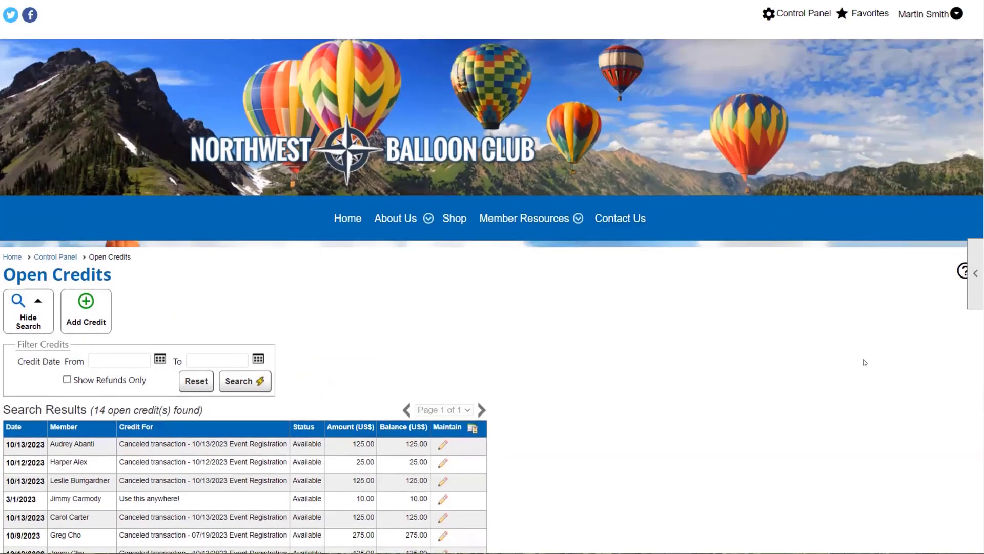
{"action": "left_click", "coordinate": [810, 16]}
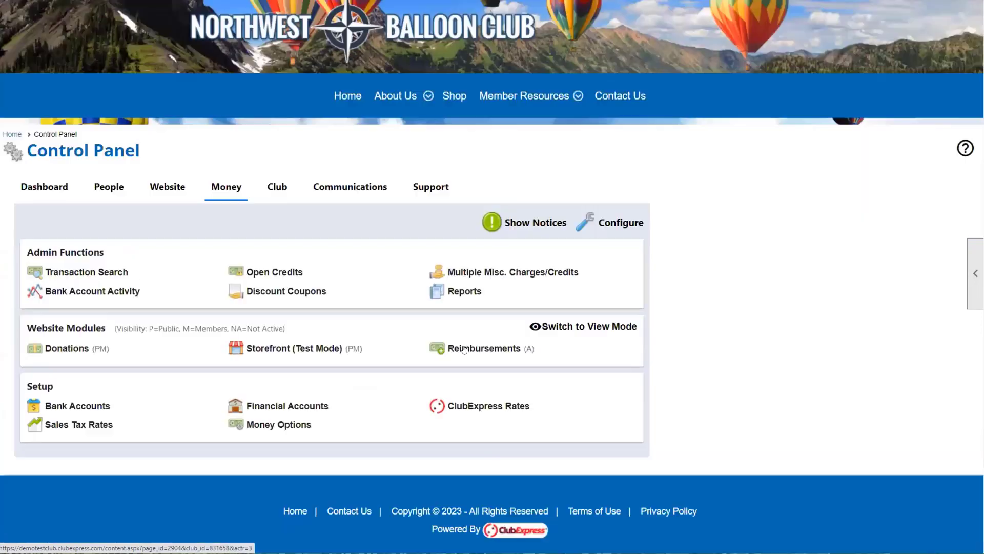
{"action": "left_click", "coordinate": [464, 348]}
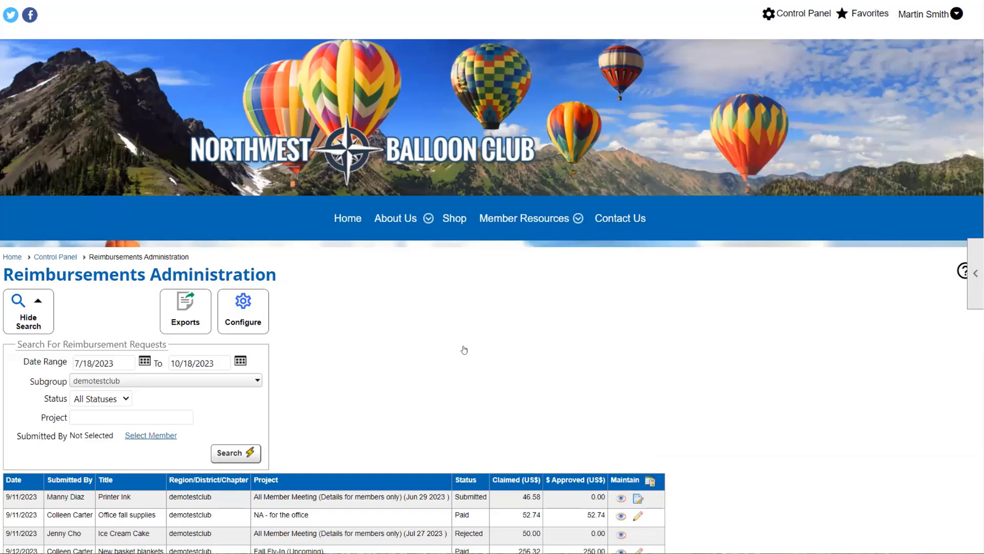
{"action": "scroll", "coordinate": [453, 329], "scroll_direction": "down", "scroll_amount": 3}
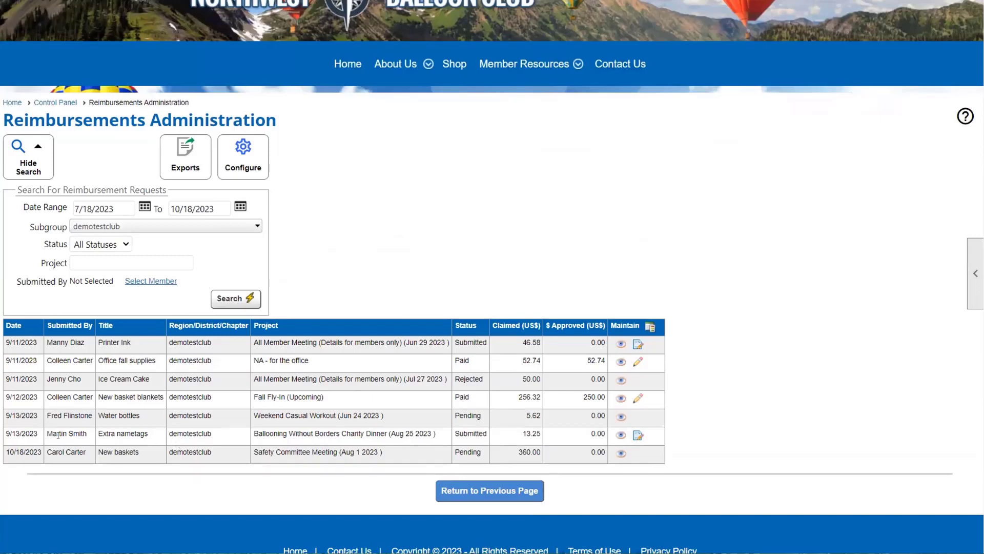
Open the "Extra nametags" request for approval, check which actions are offered, and return to the request list.
{"action": "left_click", "coordinate": [638, 436]}
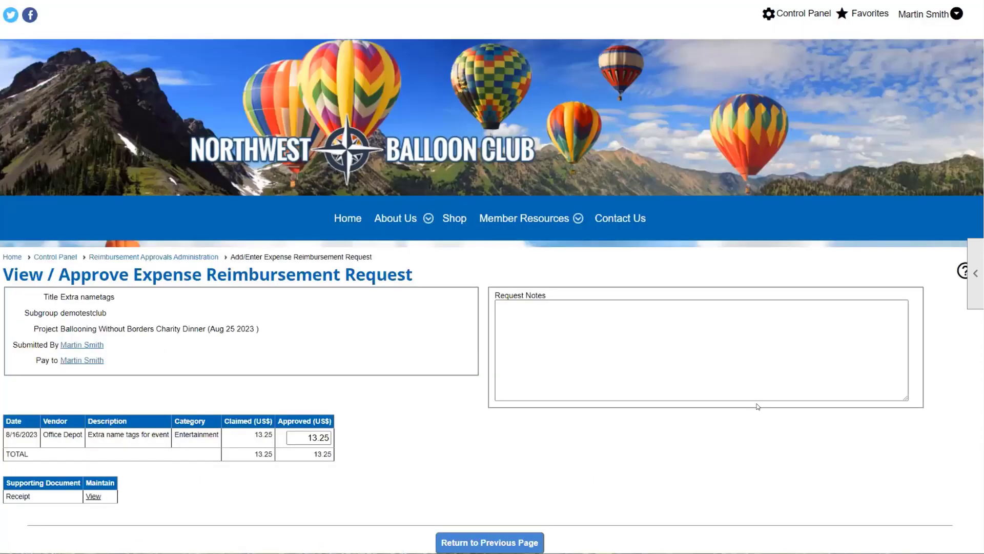
{"action": "scroll", "coordinate": [757, 407], "scroll_direction": "down", "scroll_amount": 2}
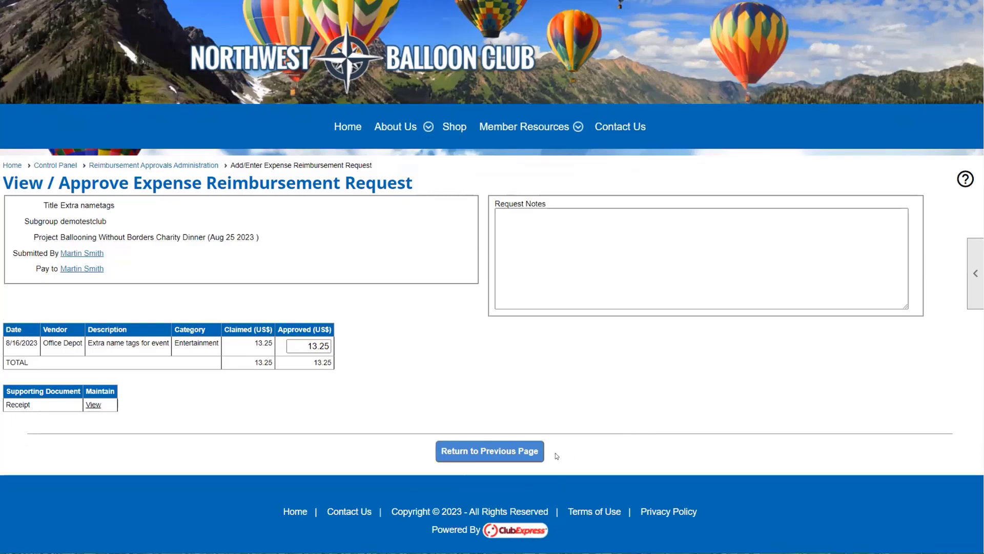
{"action": "left_click", "coordinate": [502, 454]}
{"action": "scroll", "coordinate": [656, 452], "scroll_direction": "down", "scroll_amount": 4}
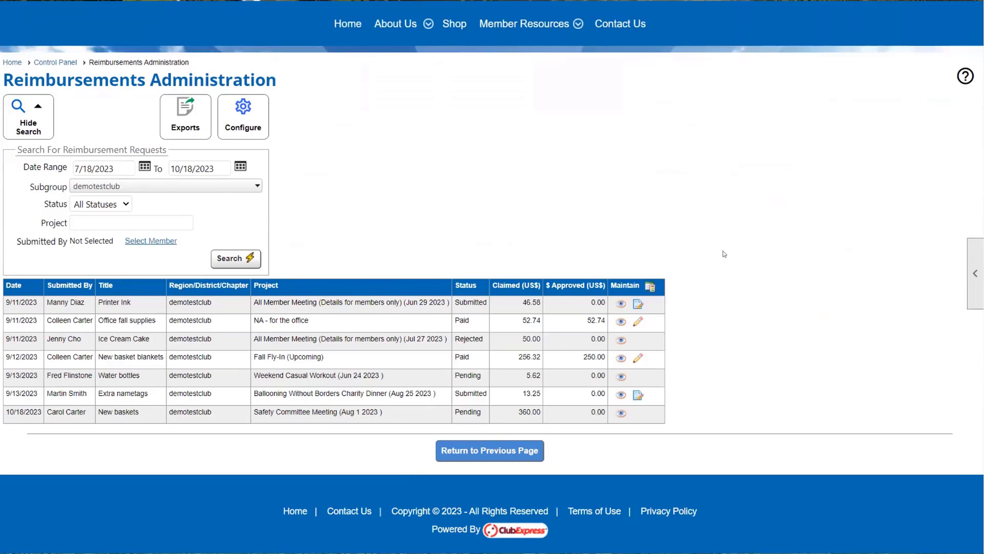
Open the logged-in member's own profile and go to its Expense Reimbursements history.
{"action": "scroll", "coordinate": [902, 174], "scroll_direction": "up", "scroll_amount": 4}
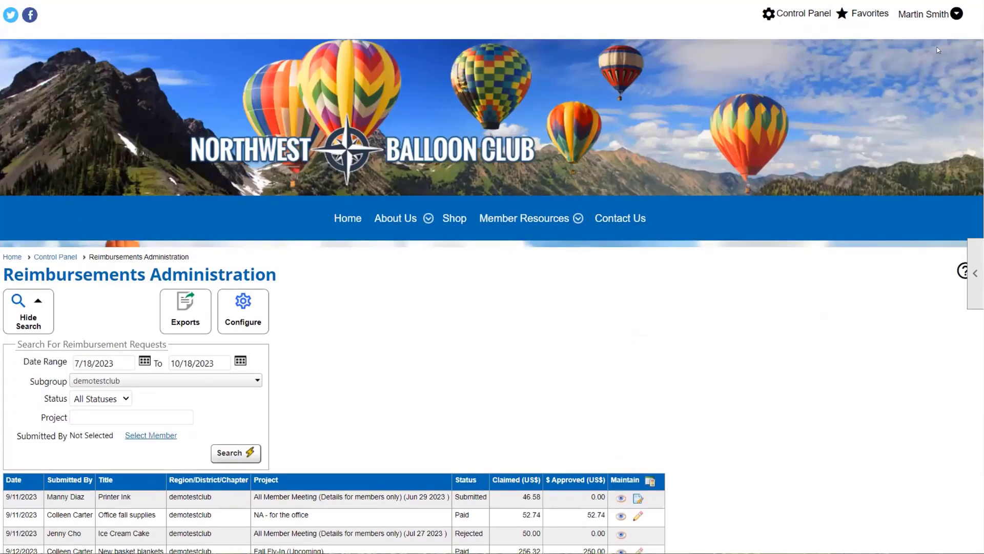
{"action": "left_click", "coordinate": [938, 13]}
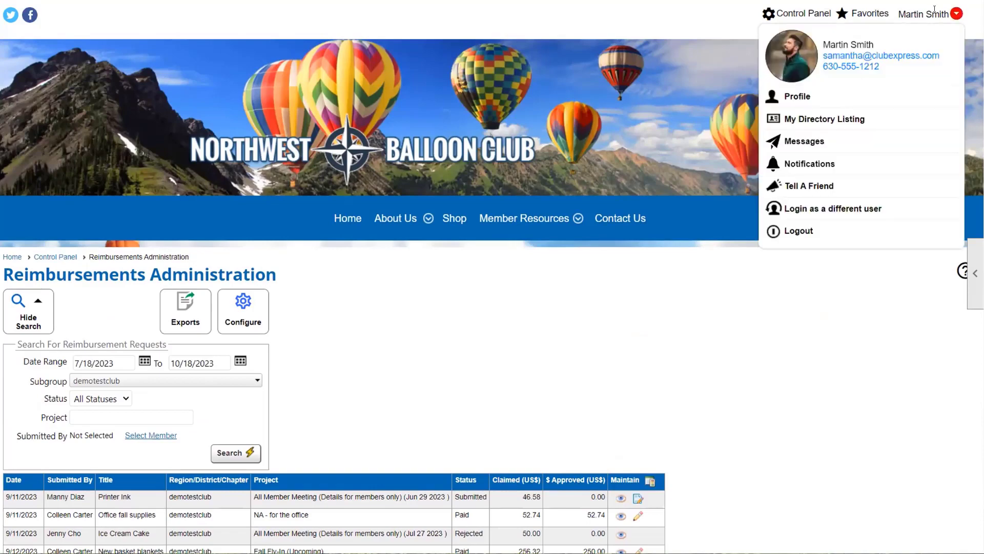
{"action": "left_click", "coordinate": [841, 103]}
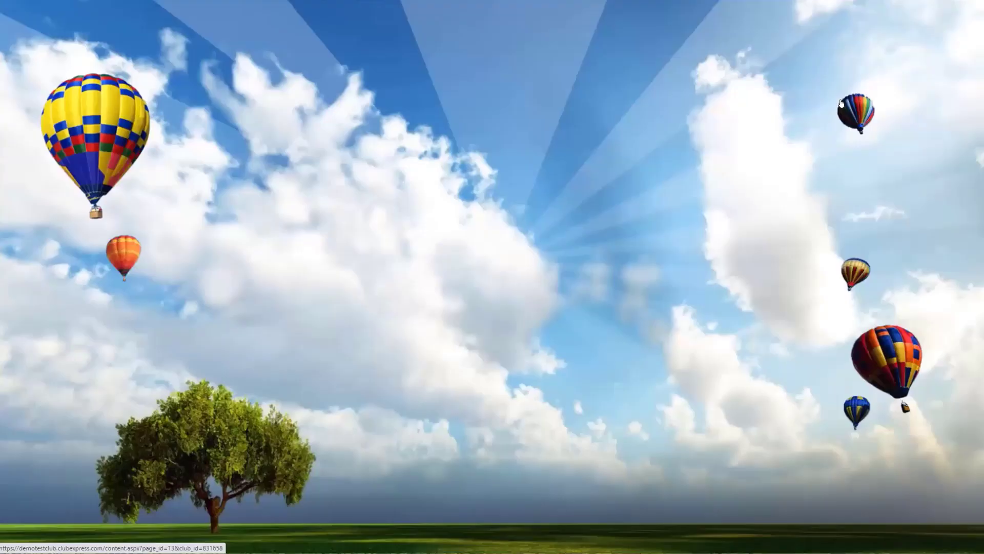
{"action": "scroll", "coordinate": [551, 406], "scroll_direction": "down", "scroll_amount": 4}
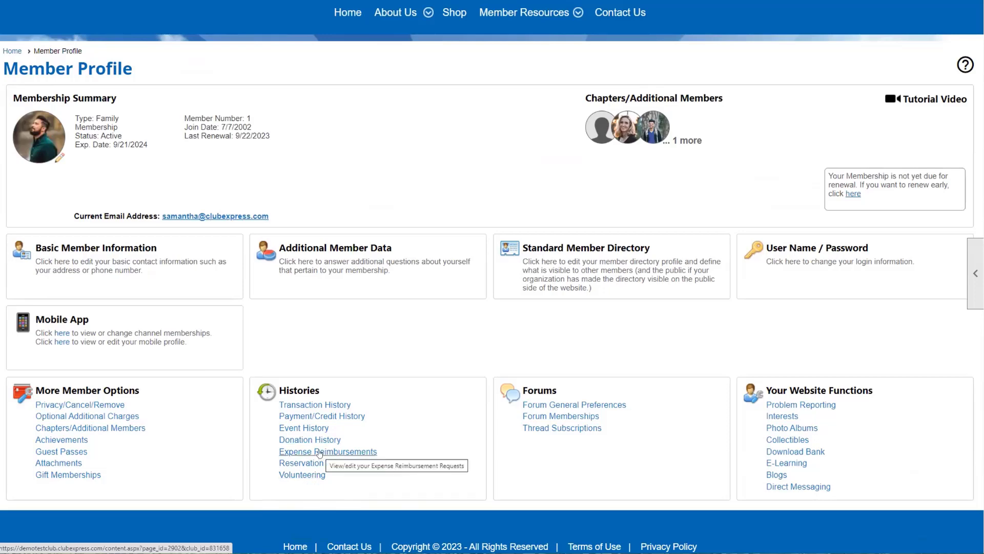
{"action": "left_click", "coordinate": [319, 452]}
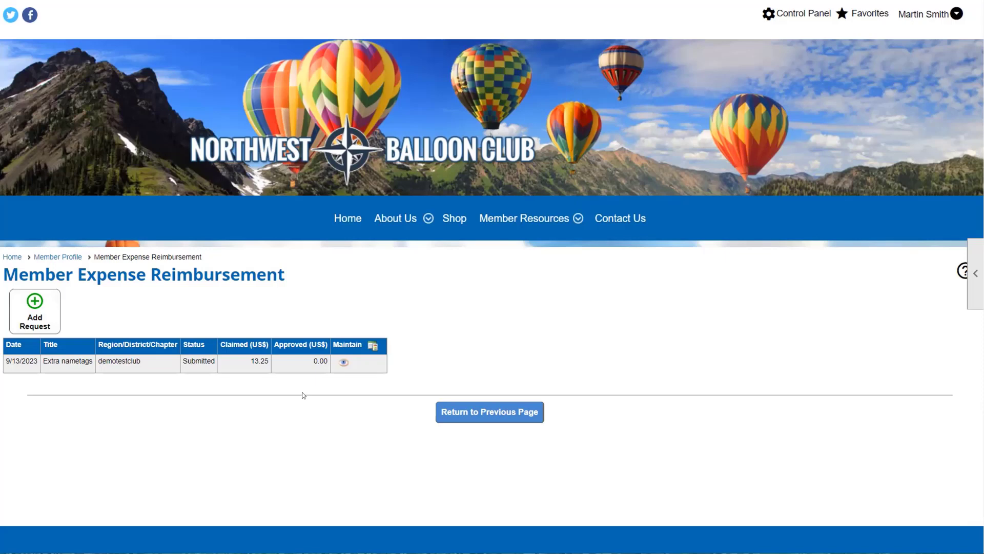
Add a new expense reimbursement request titled "New baskets" and assign it to the demotestclub subgroup.
{"action": "left_click", "coordinate": [44, 314]}
{"action": "scroll", "coordinate": [268, 272], "scroll_direction": "down", "scroll_amount": 2}
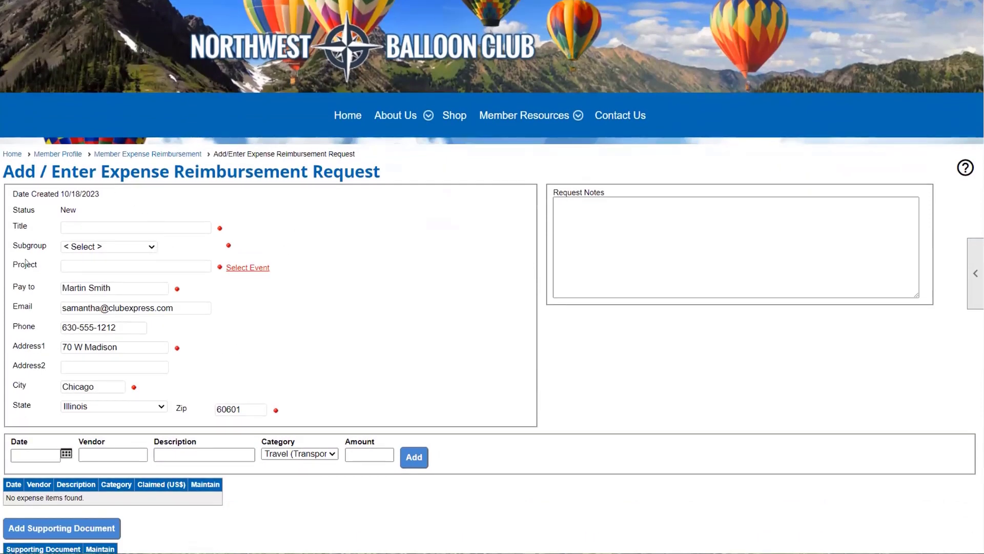
{"action": "left_click", "coordinate": [117, 226]}
{"action": "type", "text": "New baskets"}
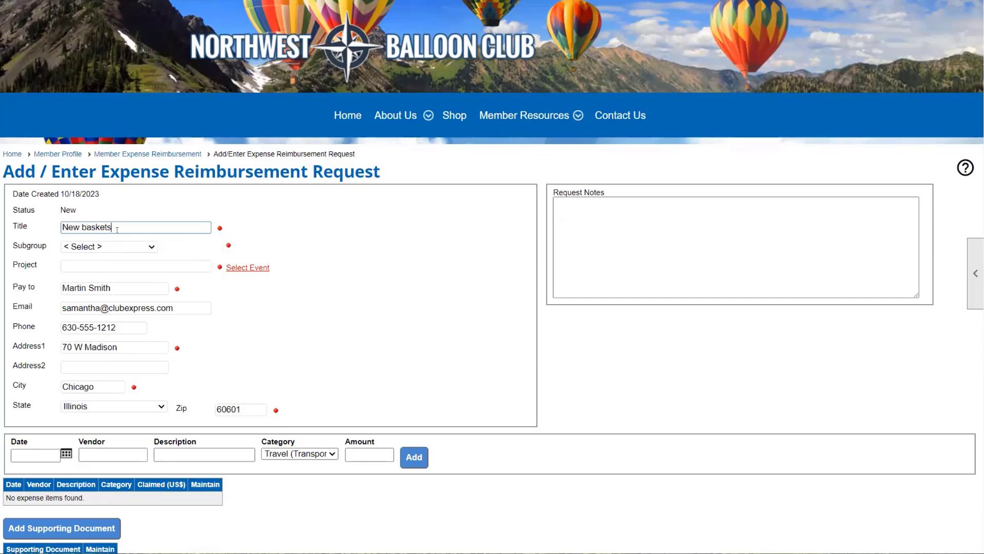
{"action": "left_click", "coordinate": [121, 248]}
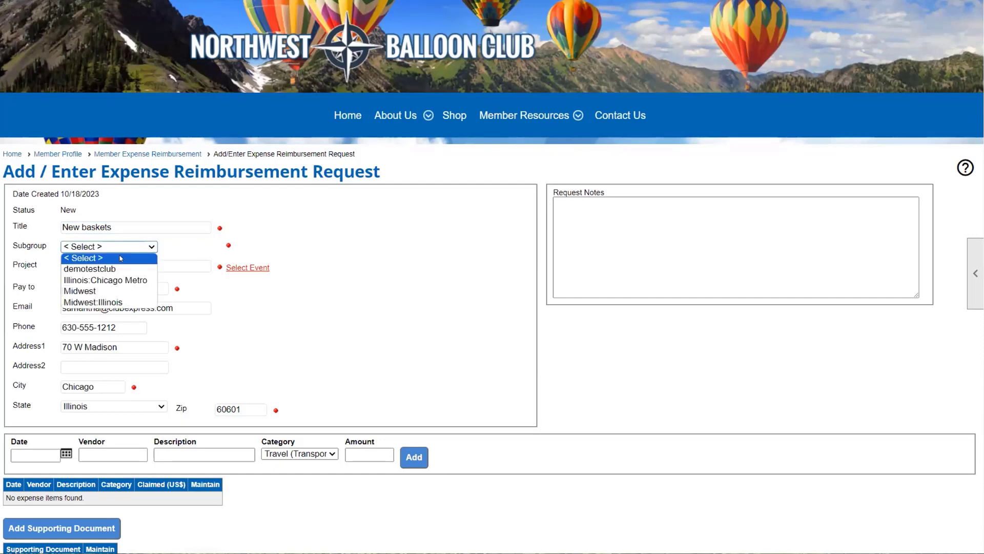
{"action": "left_click", "coordinate": [121, 268]}
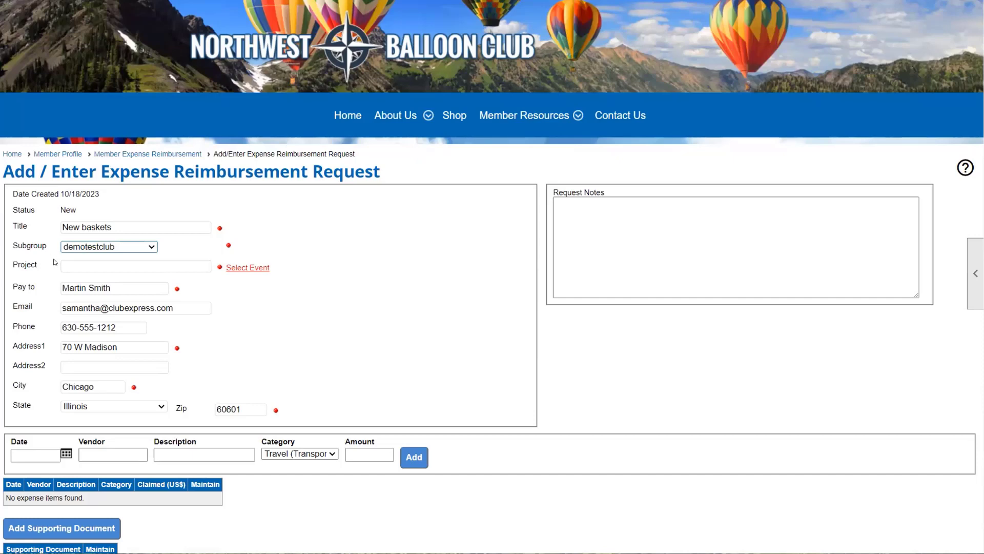
Enter "NA - For office" as the request's project and clear the entry again.
{"action": "left_click", "coordinate": [75, 262]}
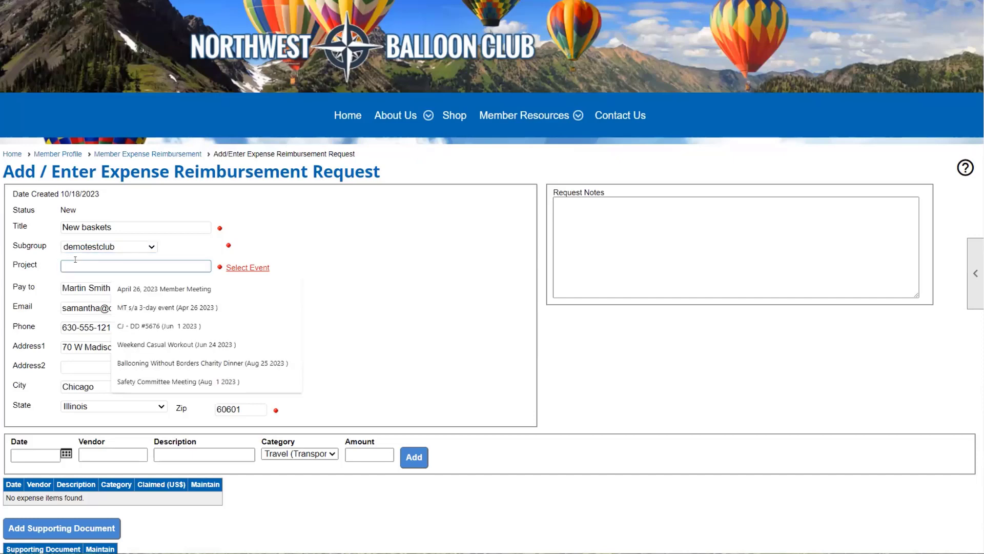
{"action": "type", "text": "NA - For office"}
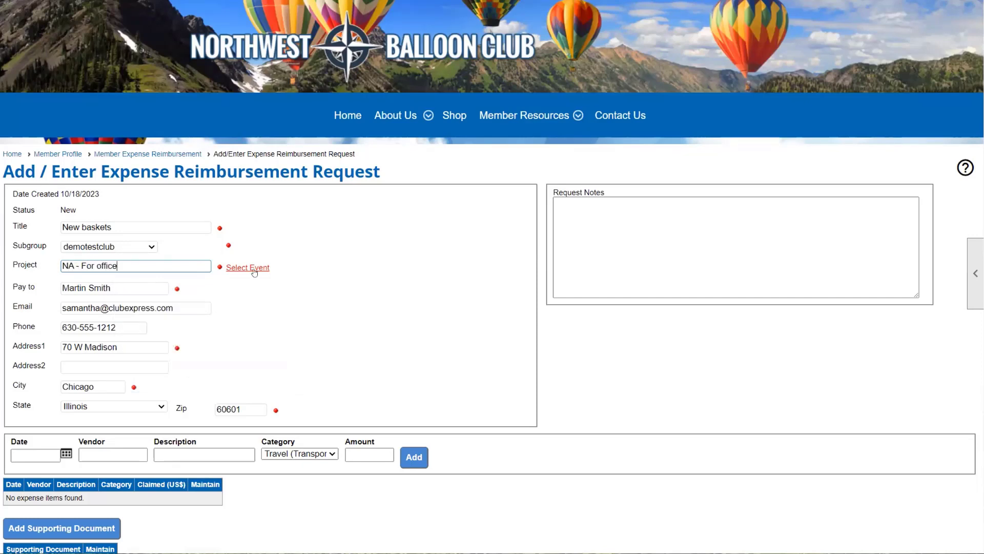
{"action": "key", "text": "ctrl+a"}
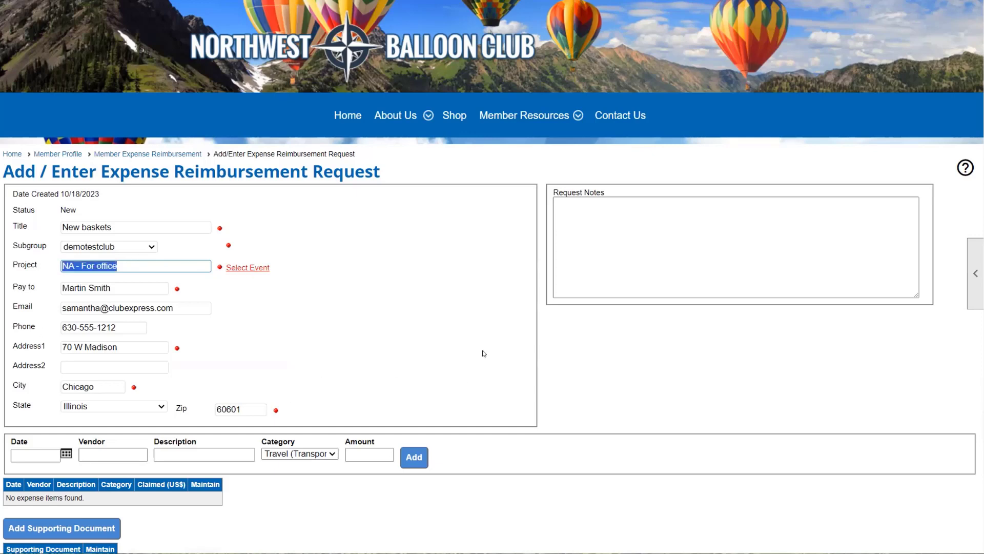
{"action": "key", "text": "BackSpace"}
Link the request's project to the Safety Committee Meeting (Sep 5 2023) event.
{"action": "left_click", "coordinate": [247, 269]}
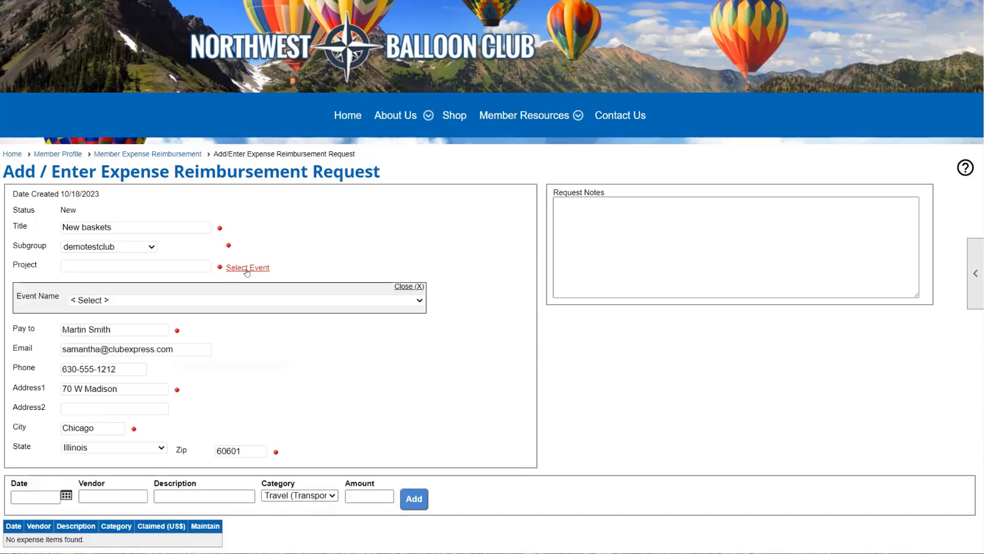
{"action": "left_click", "coordinate": [385, 298]}
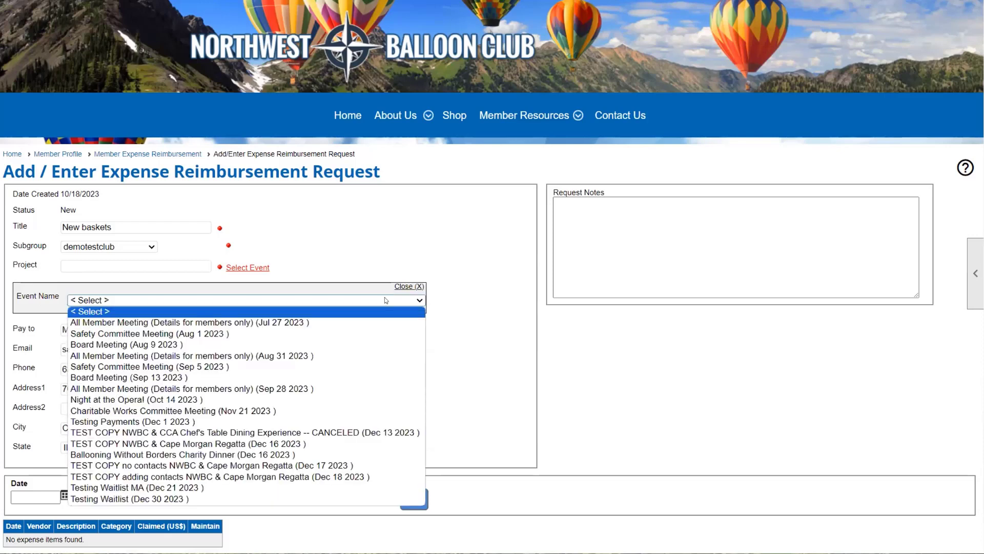
{"action": "left_click", "coordinate": [202, 366]}
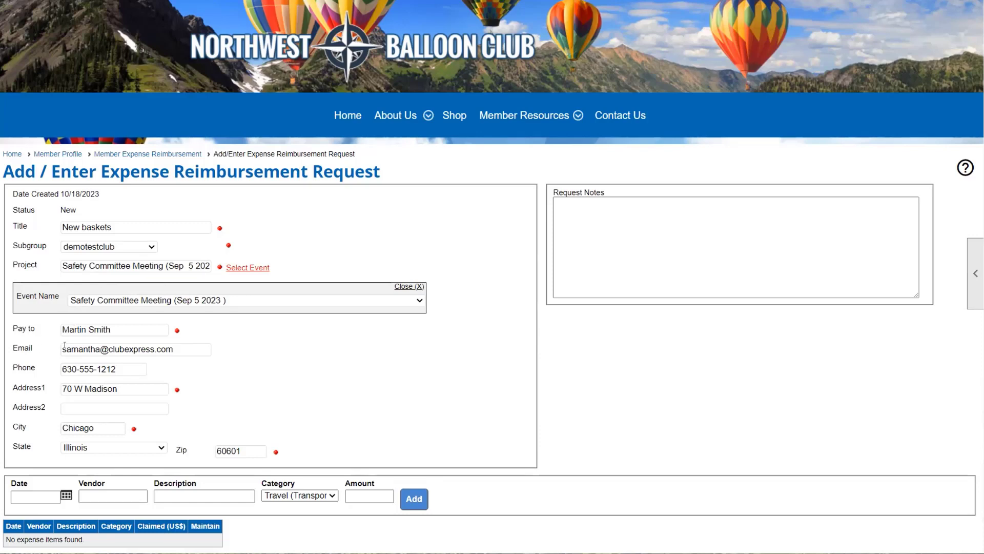
{"action": "scroll", "coordinate": [213, 360], "scroll_direction": "down", "scroll_amount": 2}
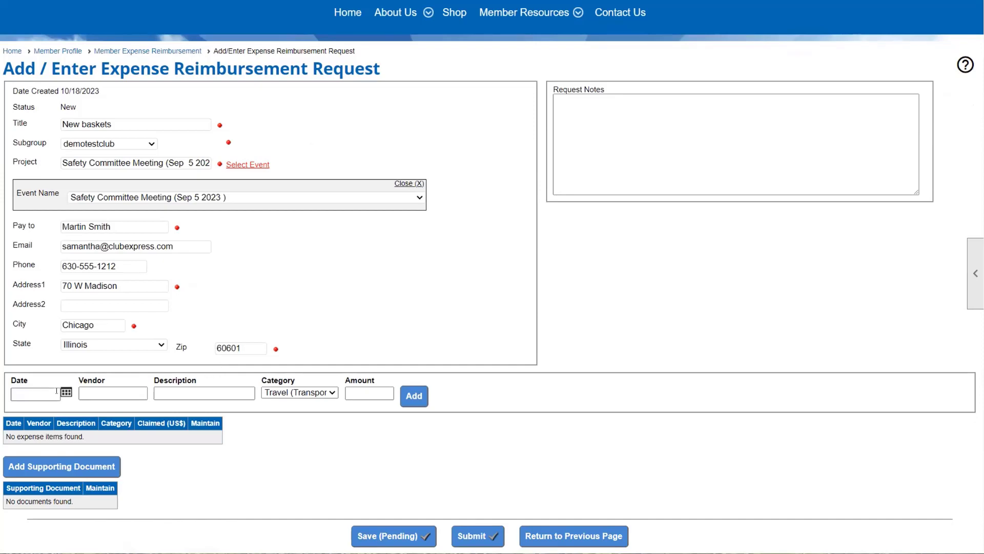
Fill in the expense item's date 08/29/2023, vendor "Betsey's Balloons" and description "Baskets for demo".
{"action": "left_click", "coordinate": [381, 391]}
{"action": "left_click", "coordinate": [716, 152]}
{"action": "left_click", "coordinate": [66, 392]}
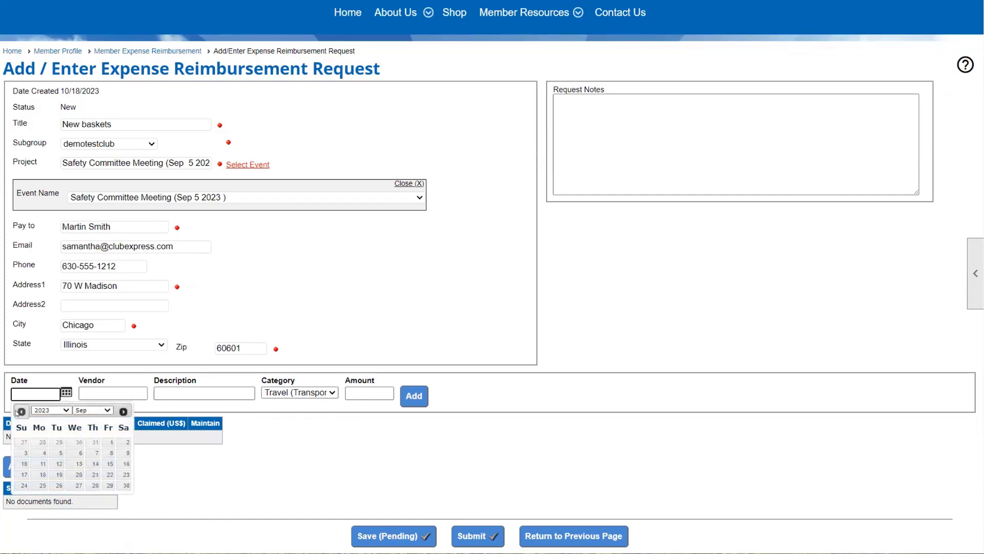
{"action": "left_click", "coordinate": [59, 442]}
{"action": "left_click", "coordinate": [114, 393]}
{"action": "type", "text": "Betsey"}
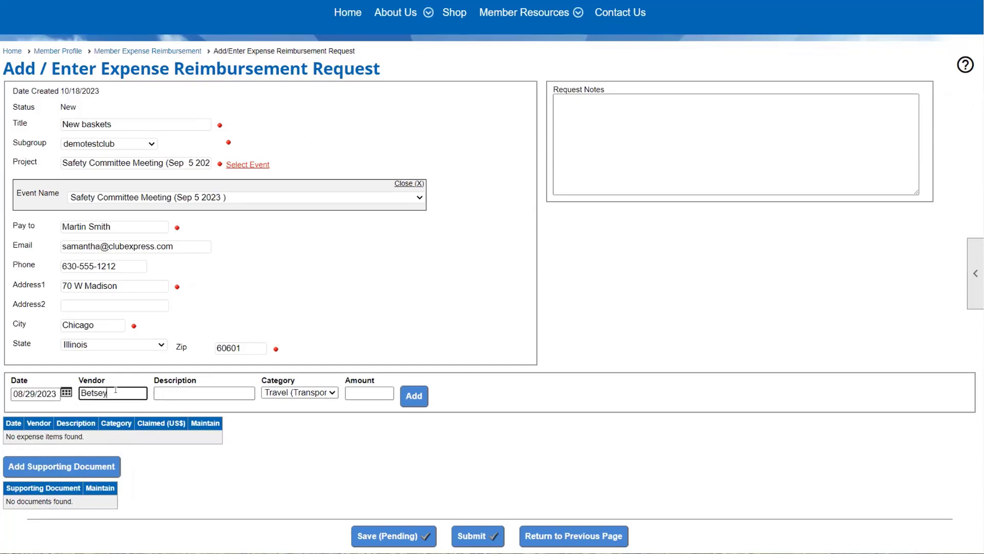
{"action": "type", "text": "'s Balloons"}
{"action": "key", "text": "Tab"}
{"action": "type", "text": "Baskets"}
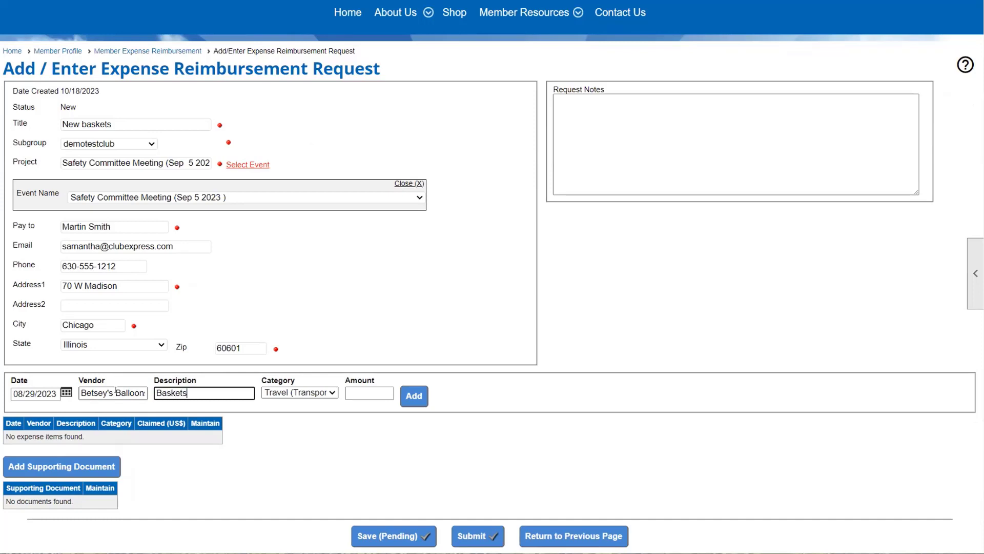
{"action": "type", "text": " for demo"}
Categorize the expense item as Equipment with an amount of 300.00 and add it to the request.
{"action": "left_click", "coordinate": [329, 396]}
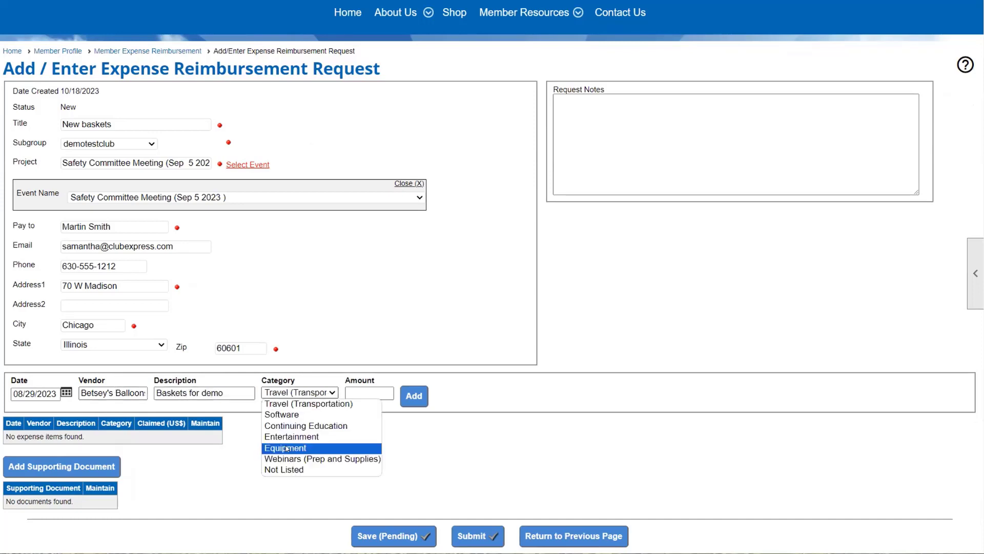
{"action": "left_click", "coordinate": [287, 449]}
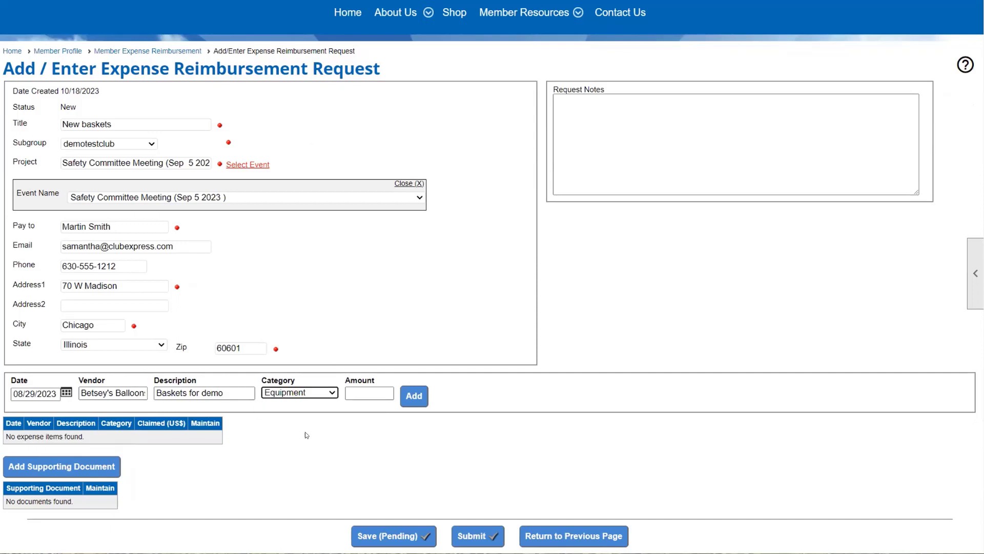
{"action": "left_click", "coordinate": [348, 393]}
{"action": "type", "text": "300.00"}
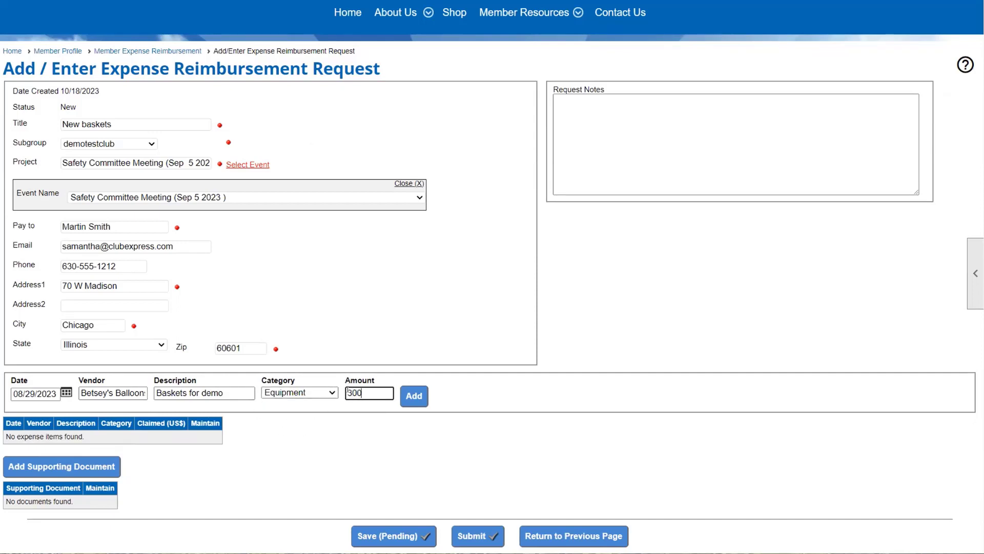
{"action": "left_click", "coordinate": [412, 396]}
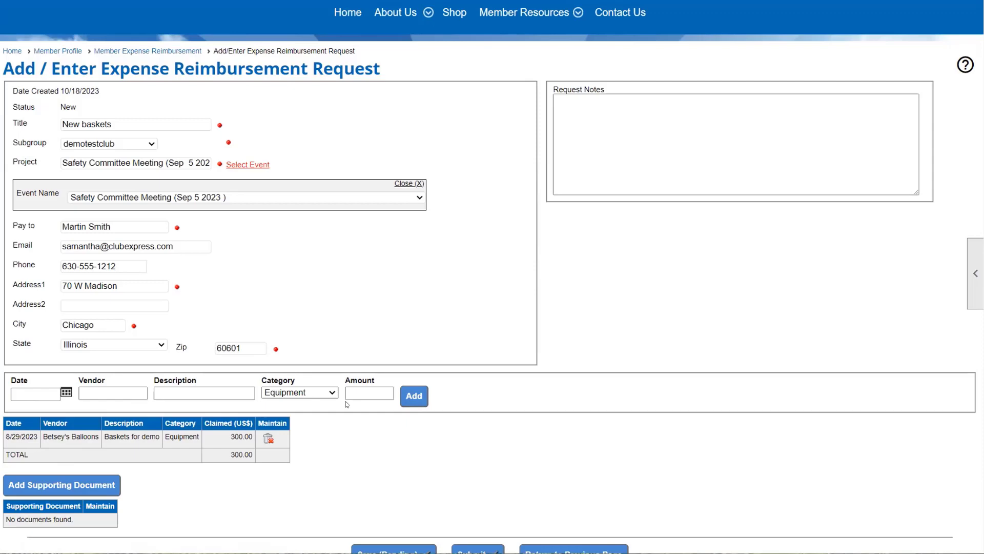
Save the "New baskets" request as pending and return to the member profile.
{"action": "scroll", "coordinate": [235, 461], "scroll_direction": "down", "scroll_amount": 2}
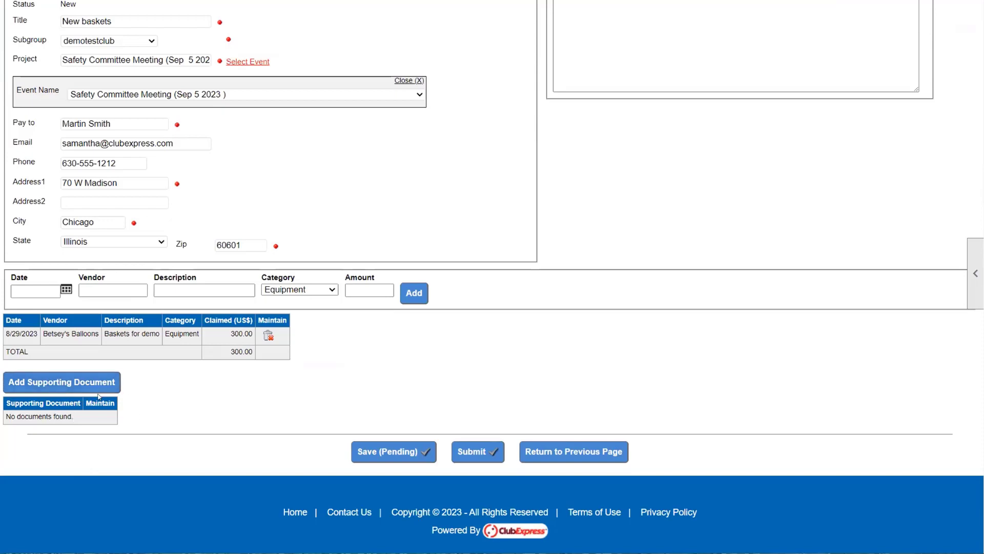
{"action": "left_click", "coordinate": [381, 459]}
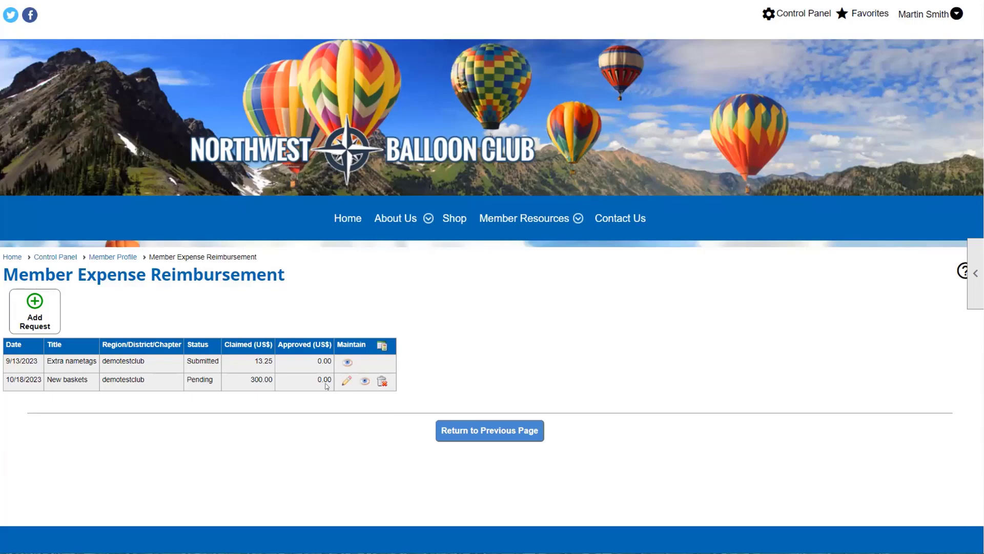
{"action": "left_click", "coordinate": [535, 431]}
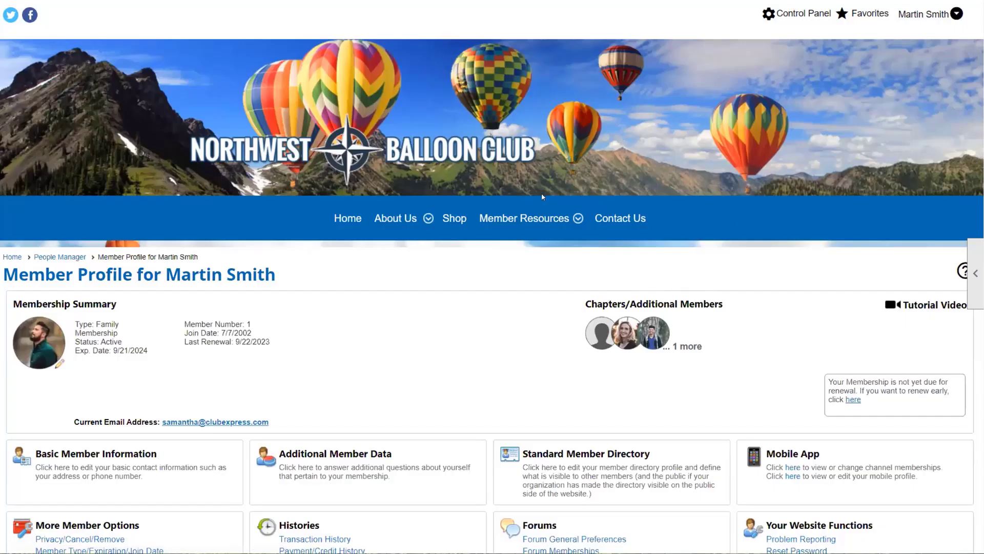
Open the club's Reimbursements administration and bring up the list of submitted requests.
{"action": "left_click", "coordinate": [792, 16]}
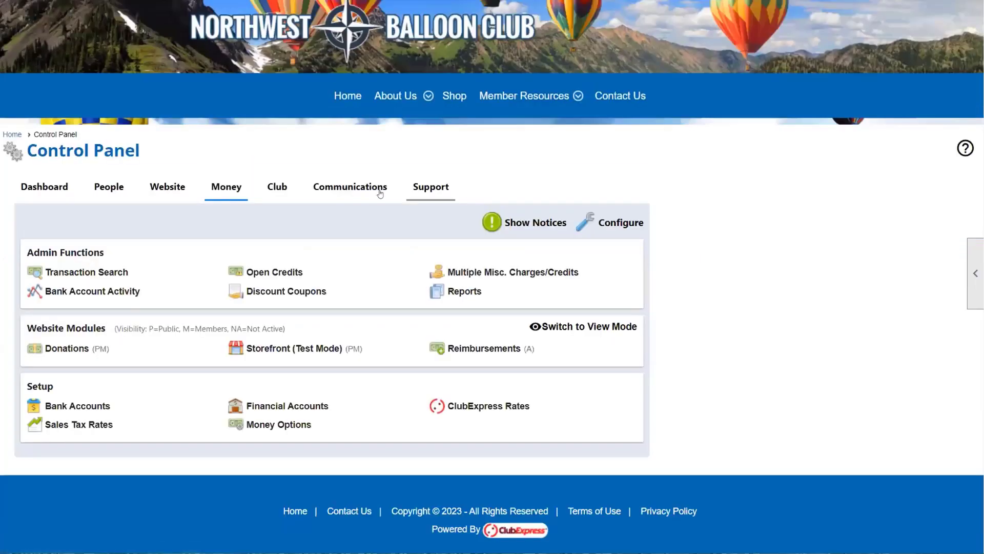
{"action": "left_click", "coordinate": [484, 349]}
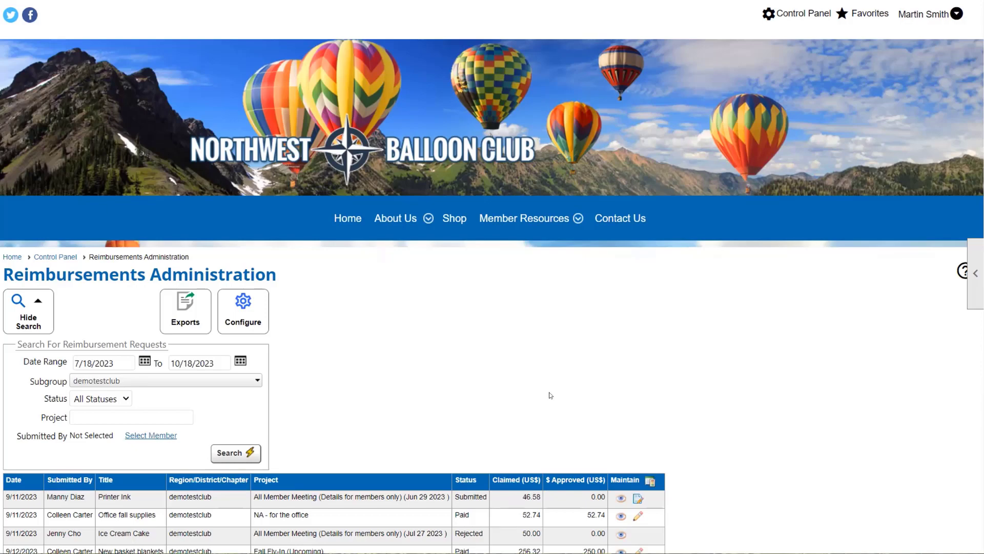
{"action": "scroll", "coordinate": [581, 387], "scroll_direction": "down", "scroll_amount": 2}
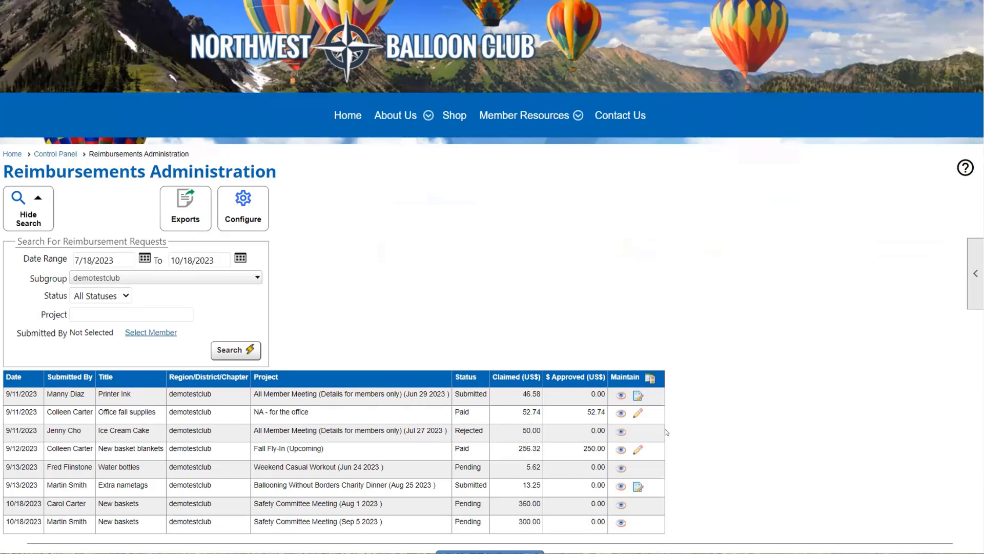
Give the submitted "Printer Ink" request its first-level approval.
{"action": "left_click", "coordinate": [637, 397]}
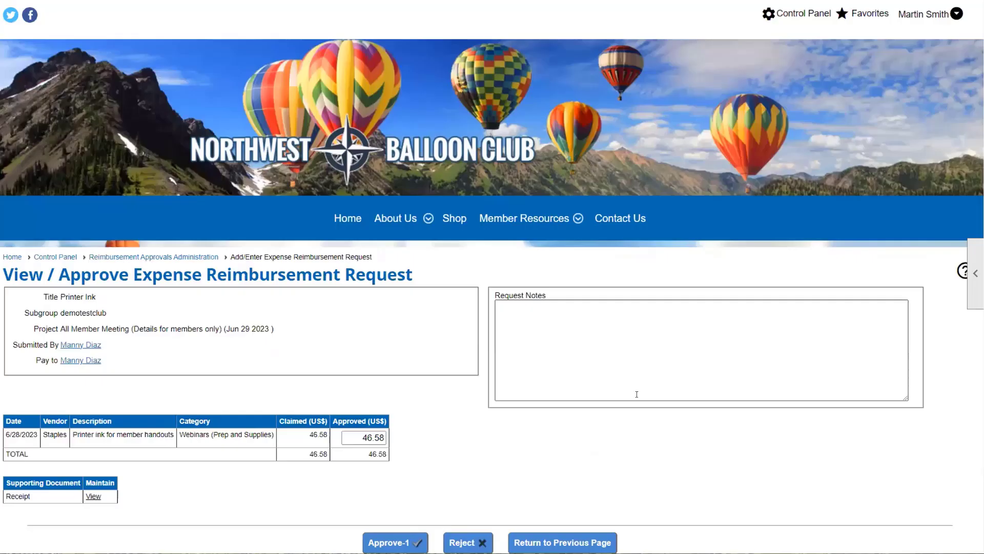
{"action": "scroll", "coordinate": [492, 426], "scroll_direction": "down", "scroll_amount": 1}
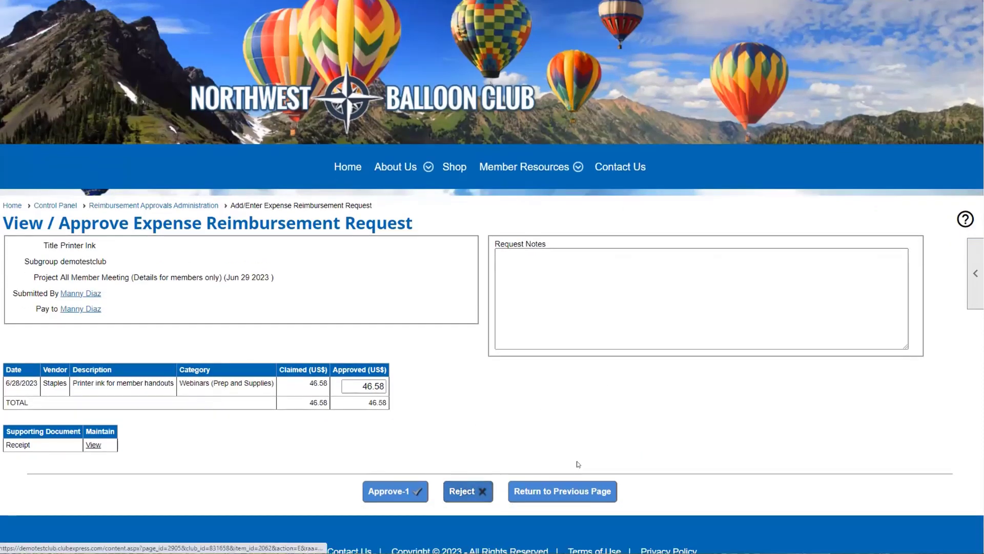
{"action": "left_click", "coordinate": [388, 493]}
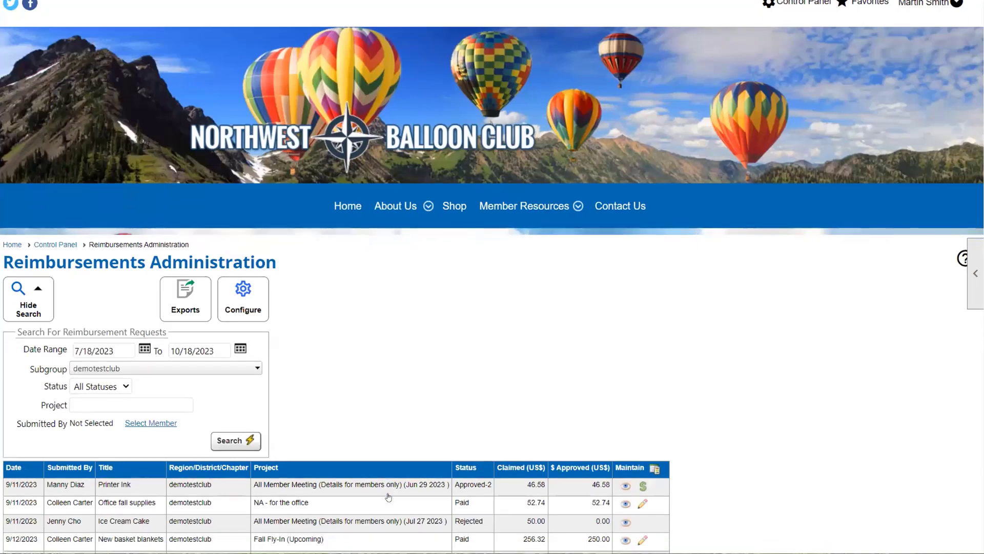
Open the payment form of the approved "Printer Ink" request and examine its fields.
{"action": "scroll", "coordinate": [388, 496], "scroll_direction": "down", "scroll_amount": 1}
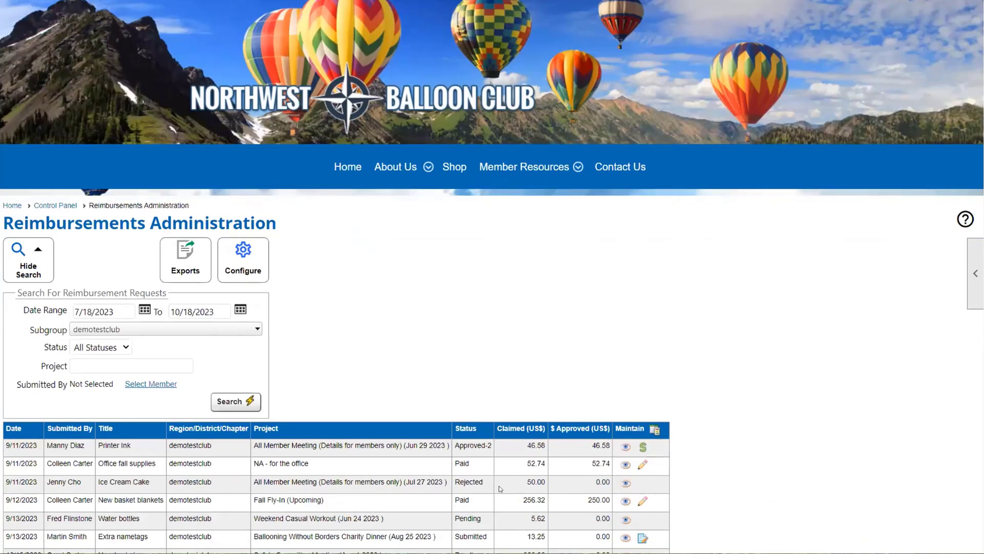
{"action": "left_click", "coordinate": [643, 447]}
{"action": "scroll", "coordinate": [718, 411], "scroll_direction": "down", "scroll_amount": 2}
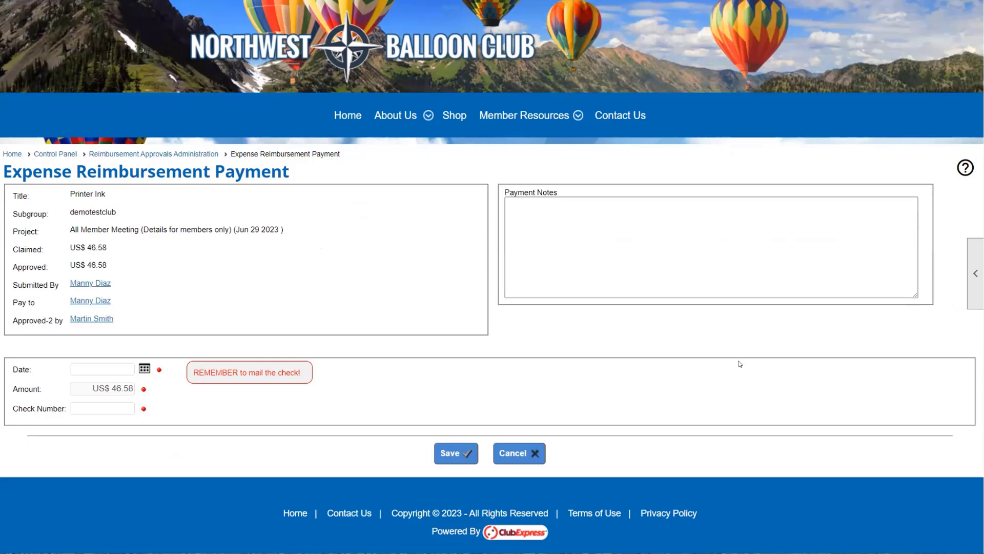
Leave the payment form unsaved and go back to the Reimbursements Administration request list.
{"action": "scroll", "coordinate": [703, 410], "scroll_direction": "up", "scroll_amount": 2}
{"action": "left_click", "coordinate": [907, 14]}
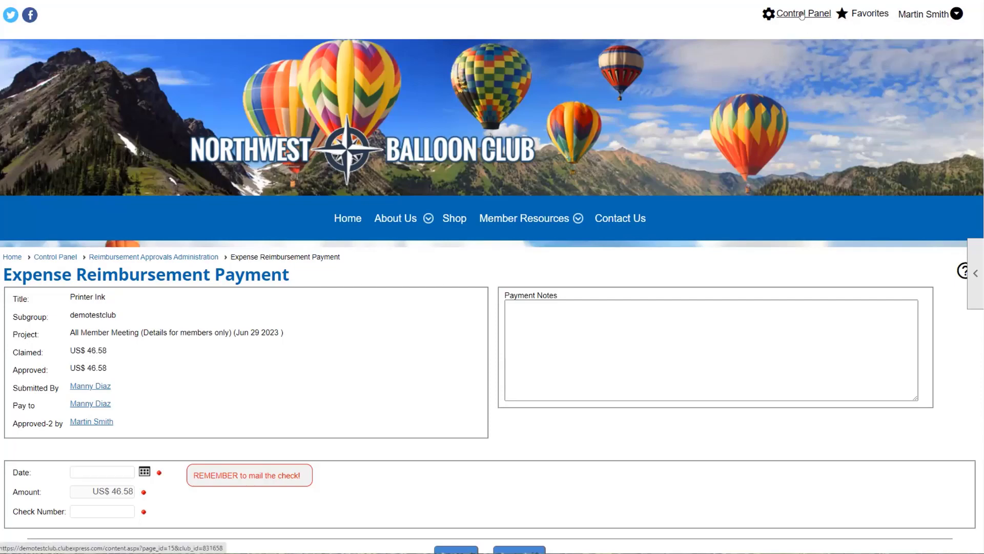
{"action": "left_click", "coordinate": [801, 15]}
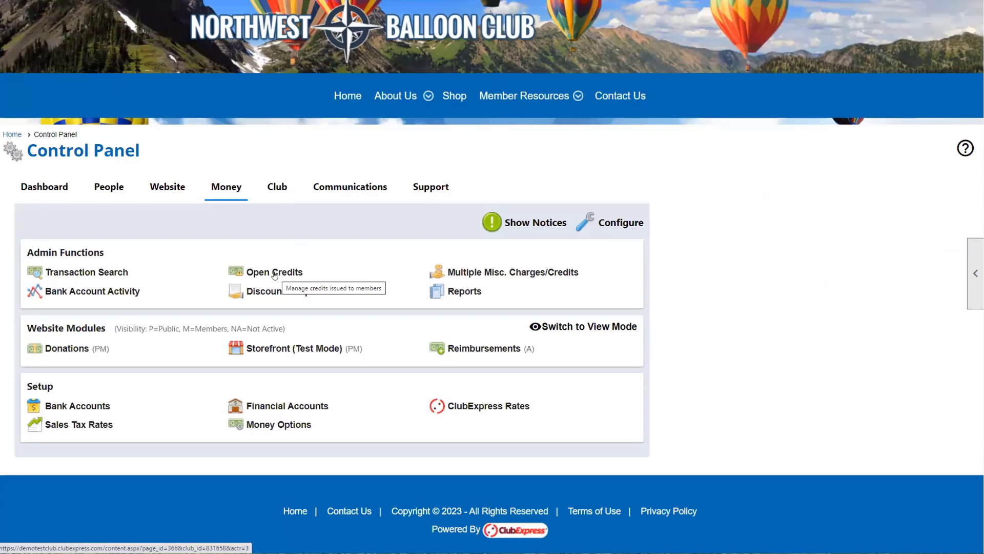
{"action": "left_click", "coordinate": [436, 349]}
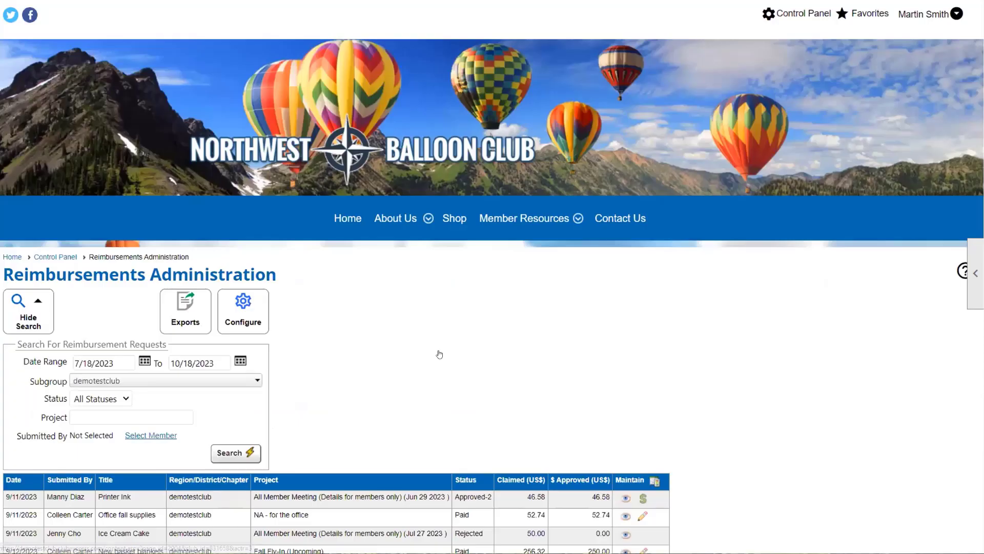
{"action": "scroll", "coordinate": [439, 354], "scroll_direction": "down", "scroll_amount": 3}
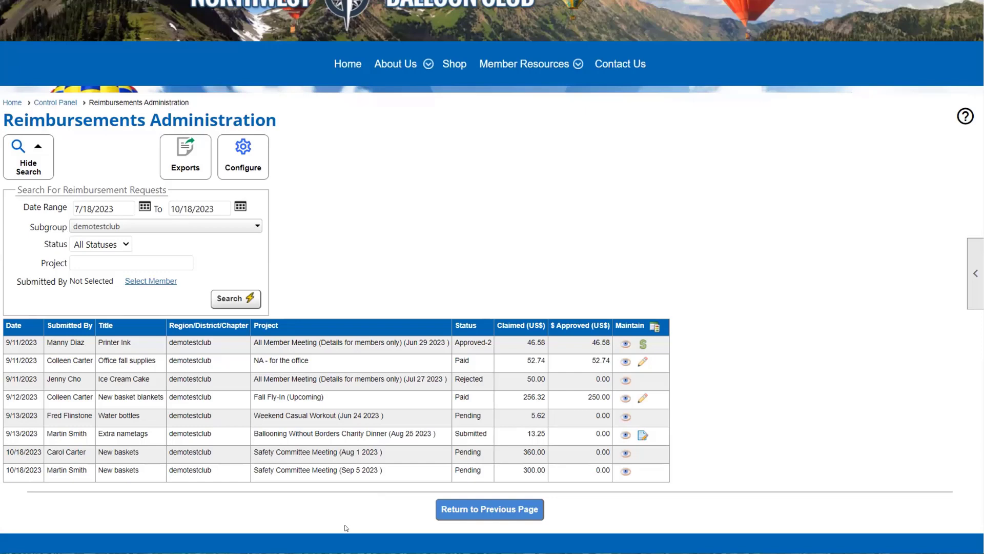
Review the "Printer Ink" request's payment form again and cancel it without recording a payment.
{"action": "left_click", "coordinate": [642, 346]}
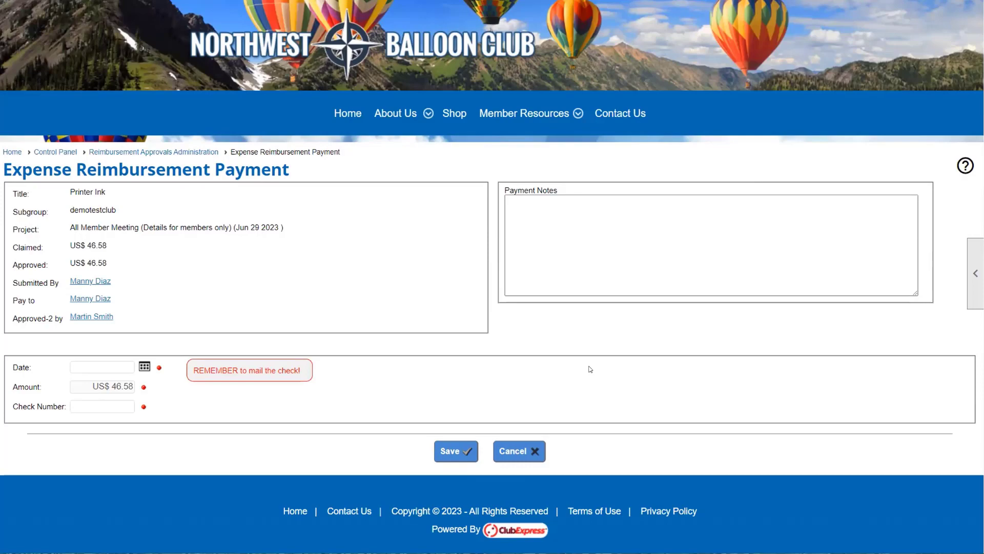
{"action": "scroll", "coordinate": [828, 272], "scroll_direction": "up", "scroll_amount": 2}
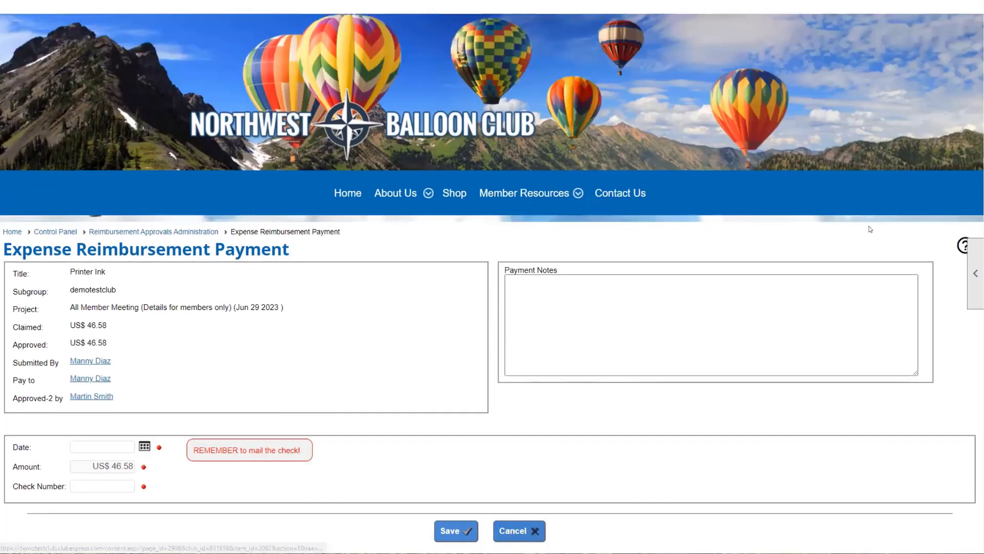
{"action": "scroll", "coordinate": [622, 294], "scroll_direction": "down", "scroll_amount": 2}
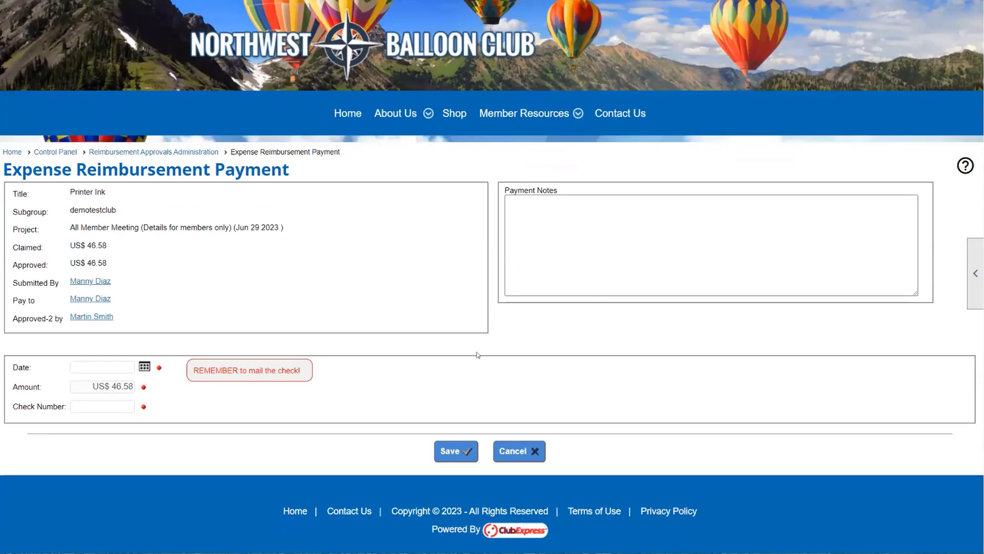
{"action": "left_click", "coordinate": [513, 451]}
{"action": "scroll", "coordinate": [508, 427], "scroll_direction": "down", "scroll_amount": 3}
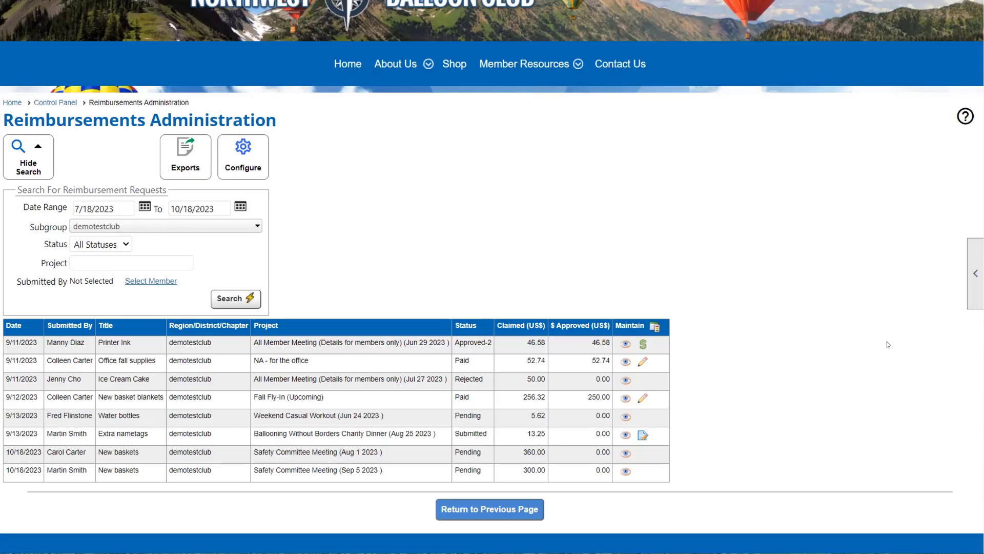
Open the logged-in member's own profile and view their Expense Reimbursements.
{"action": "scroll", "coordinate": [870, 337], "scroll_direction": "up", "scroll_amount": 3}
{"action": "left_click", "coordinate": [931, 12]}
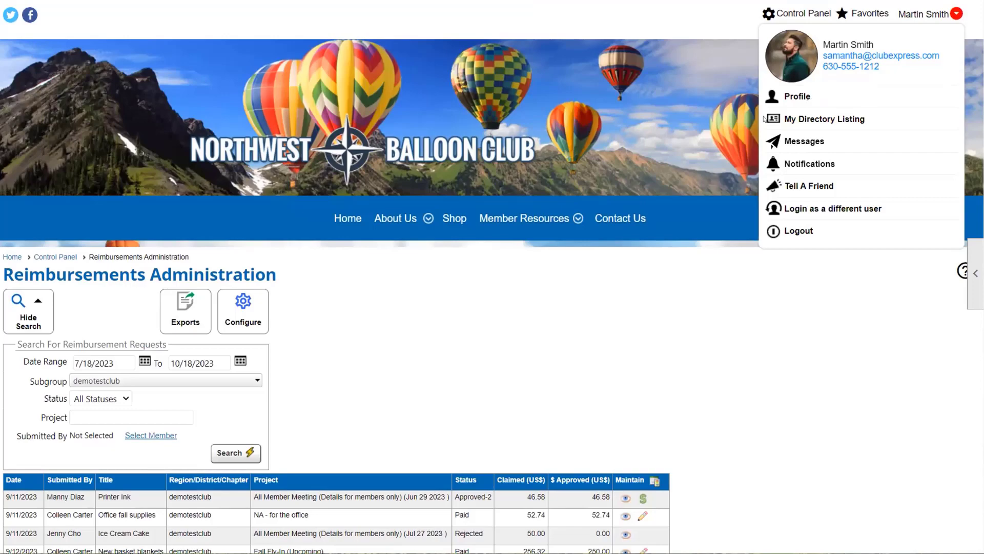
{"action": "left_click", "coordinate": [809, 97]}
{"action": "scroll", "coordinate": [409, 289], "scroll_direction": "down", "scroll_amount": 2}
{"action": "scroll", "coordinate": [409, 288], "scroll_direction": "down", "scroll_amount": 3}
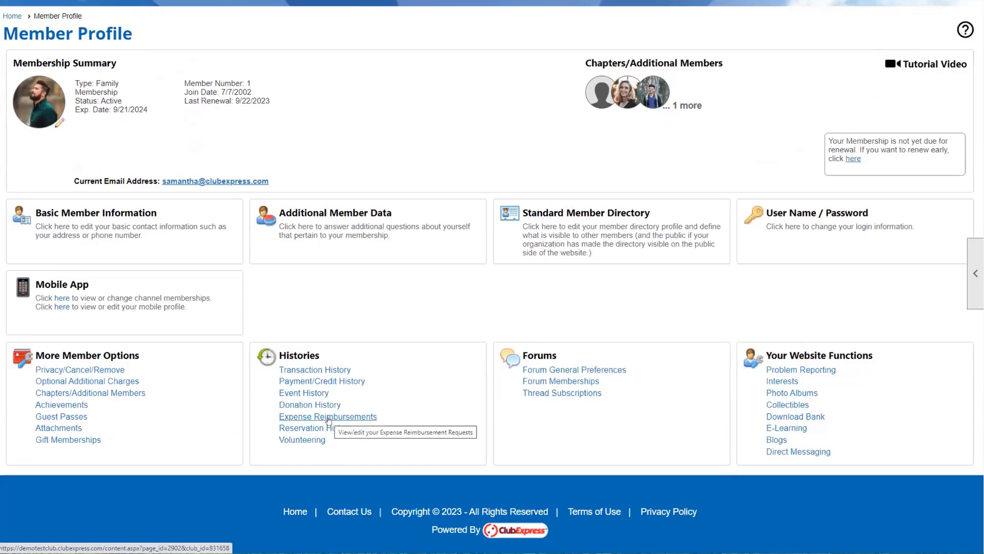
{"action": "left_click", "coordinate": [329, 417]}
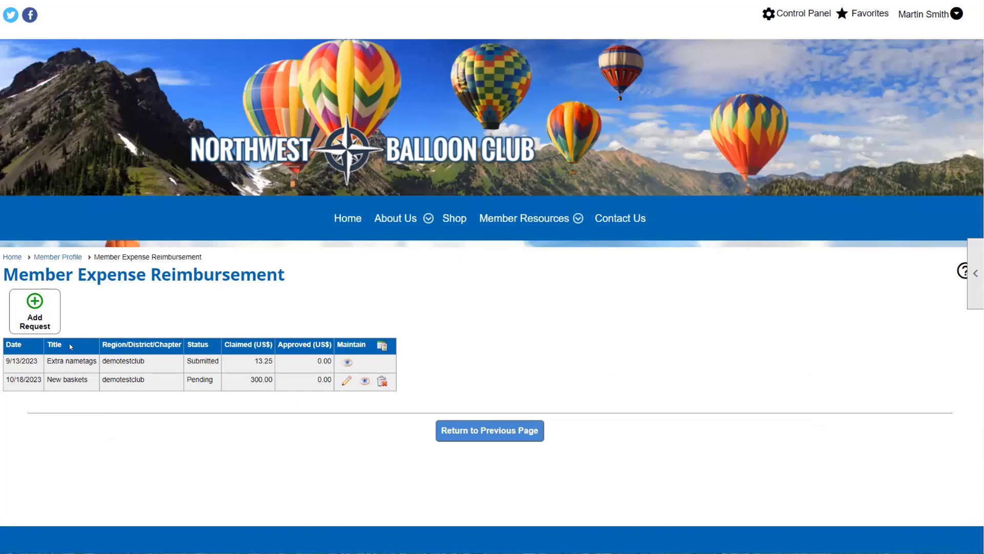
Start a new expense reimbursement request titled "Snacks for Member Meeting" and assign it to the demotestclub subgroup.
{"action": "left_click", "coordinate": [47, 312]}
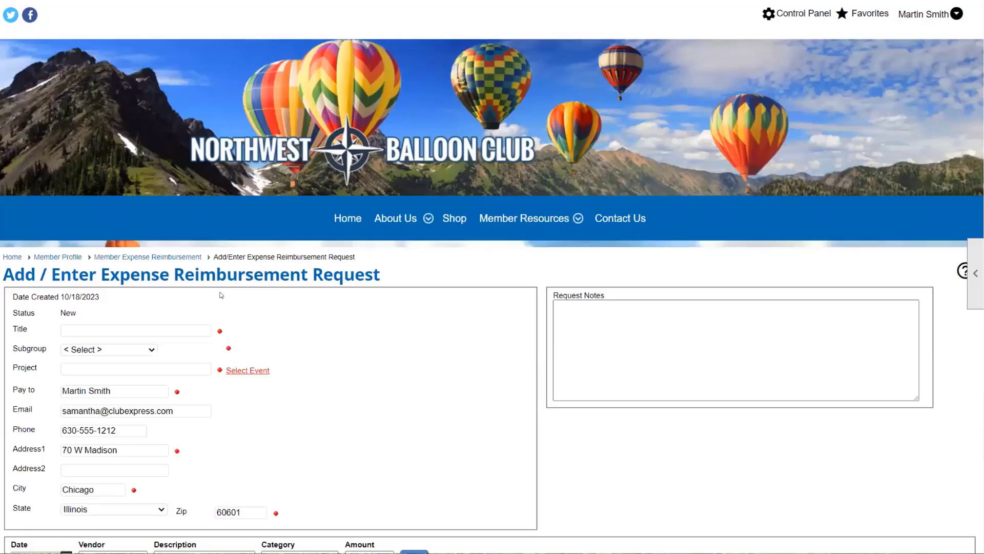
{"action": "scroll", "coordinate": [88, 138], "scroll_direction": "down", "scroll_amount": 3}
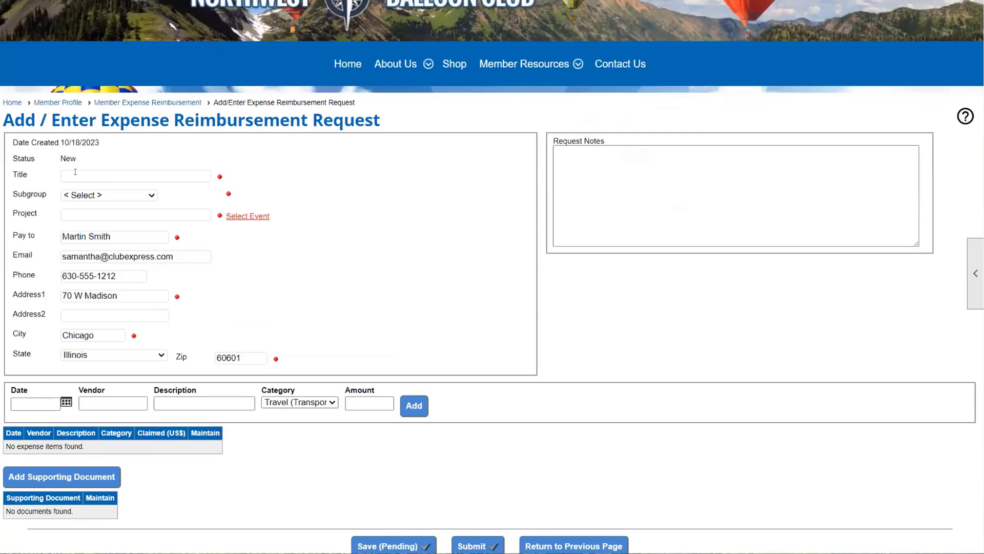
{"action": "left_click", "coordinate": [75, 172]}
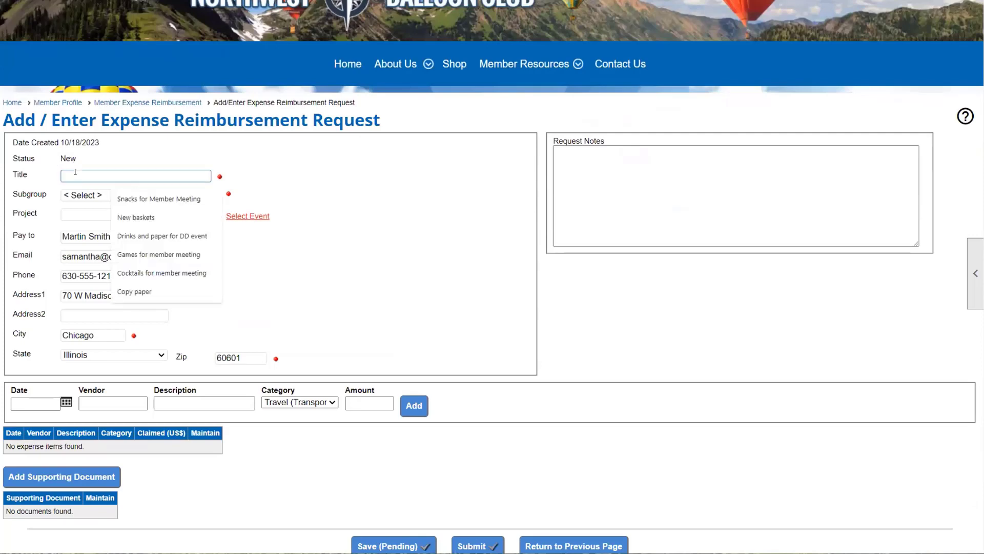
{"action": "left_click", "coordinate": [146, 199]}
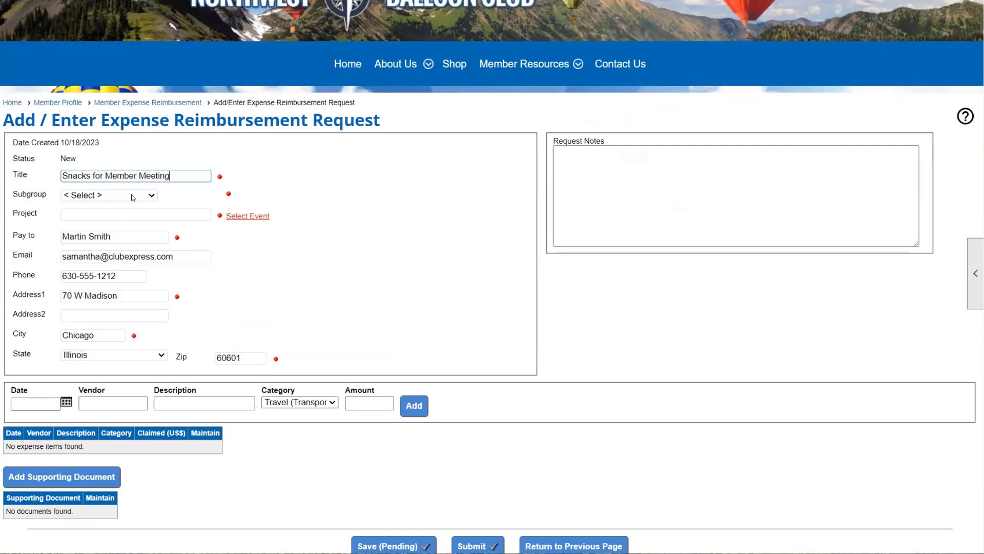
{"action": "left_click", "coordinate": [132, 197]}
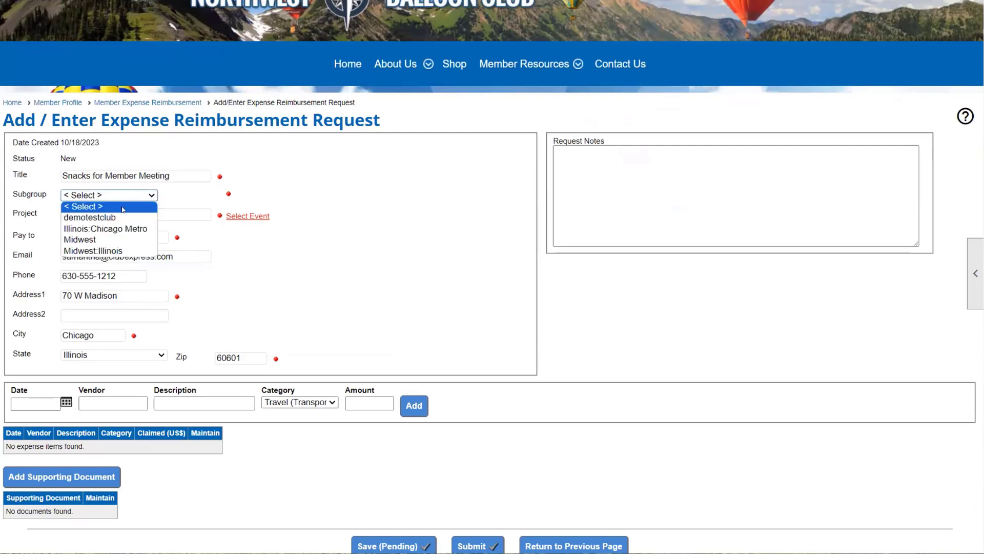
{"action": "left_click", "coordinate": [123, 216]}
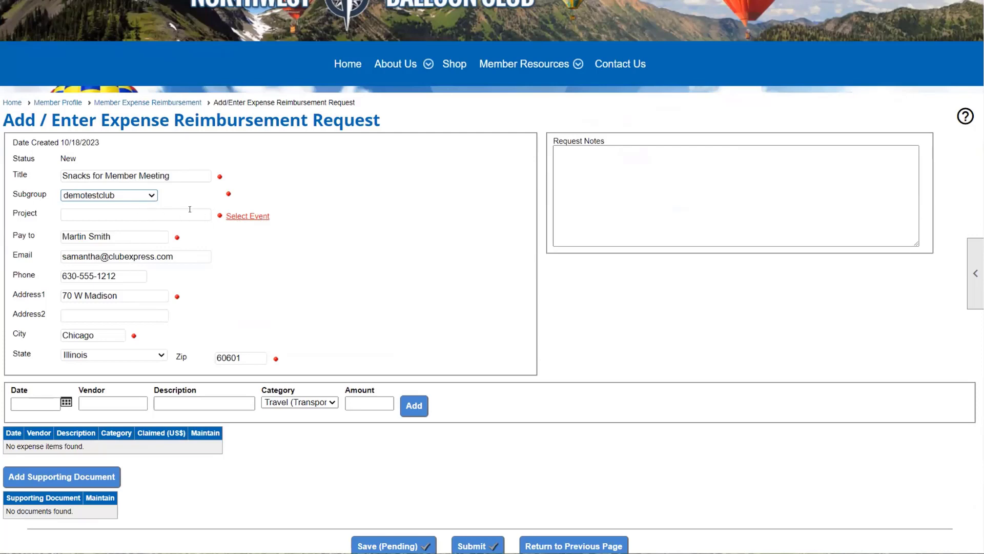
Set the request's project to "Member Meeting", reusing the earlier April 26, 2023 entry without its date.
{"action": "left_click", "coordinate": [152, 215]}
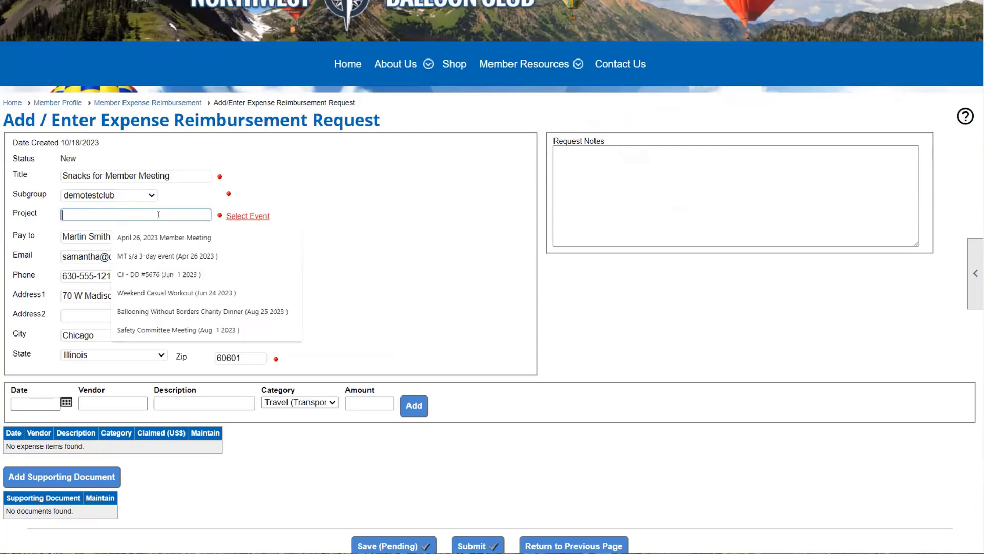
{"action": "left_click", "coordinate": [161, 238]}
{"action": "left_click_drag", "start_coordinate": [117, 214], "coordinate": [62, 215]}
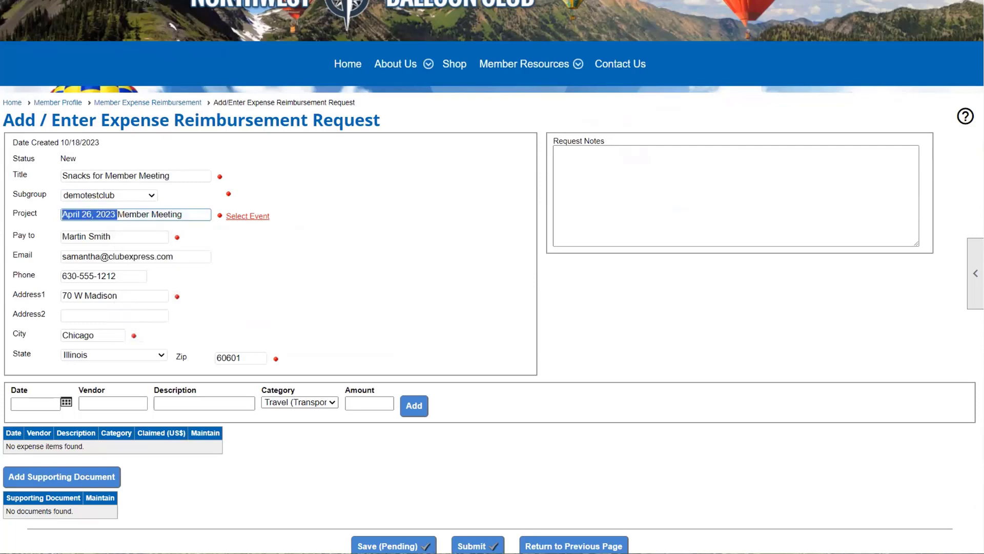
{"action": "key", "text": "BackSpace"}
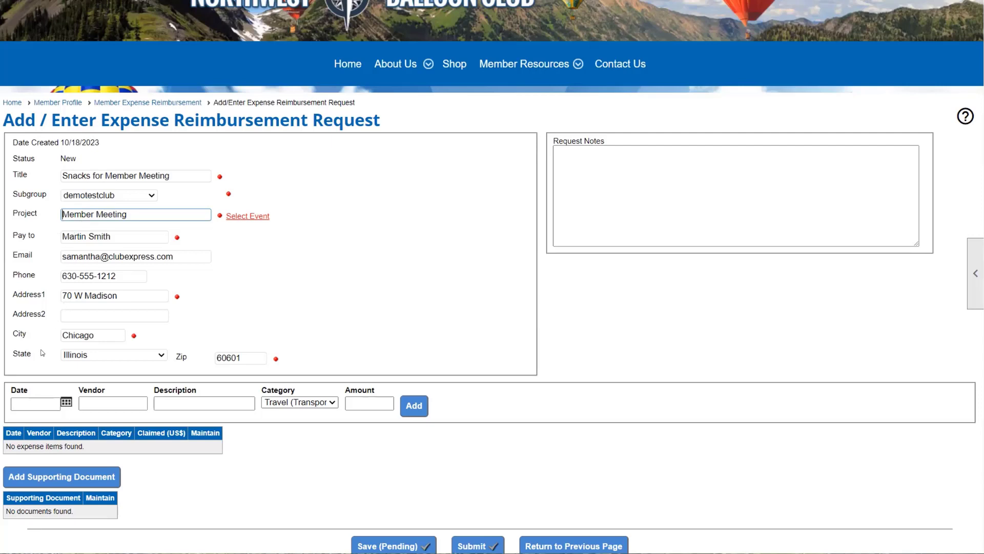
Set the new expense item's date to 07/12/2023.
{"action": "scroll", "coordinate": [42, 348], "scroll_direction": "down", "scroll_amount": 1}
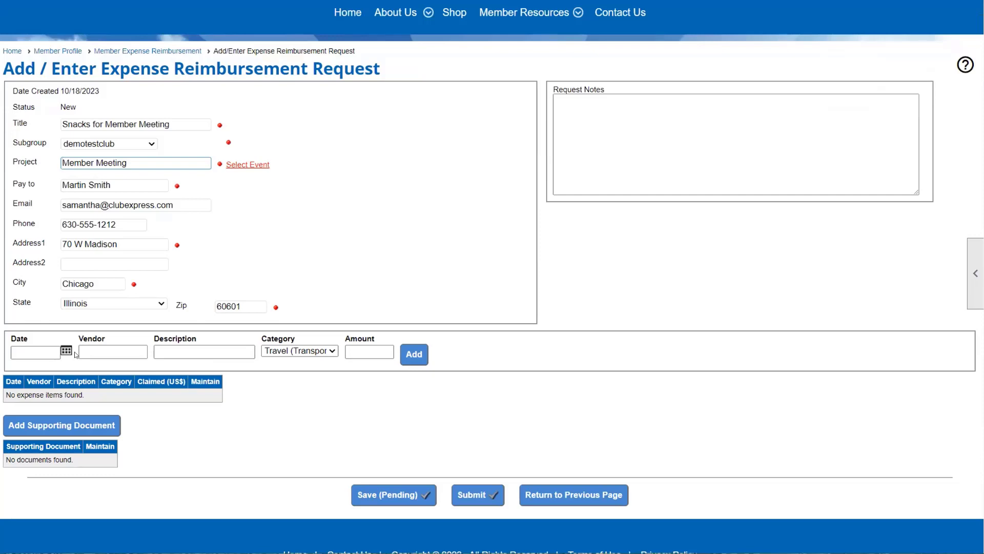
{"action": "left_click", "coordinate": [65, 351]}
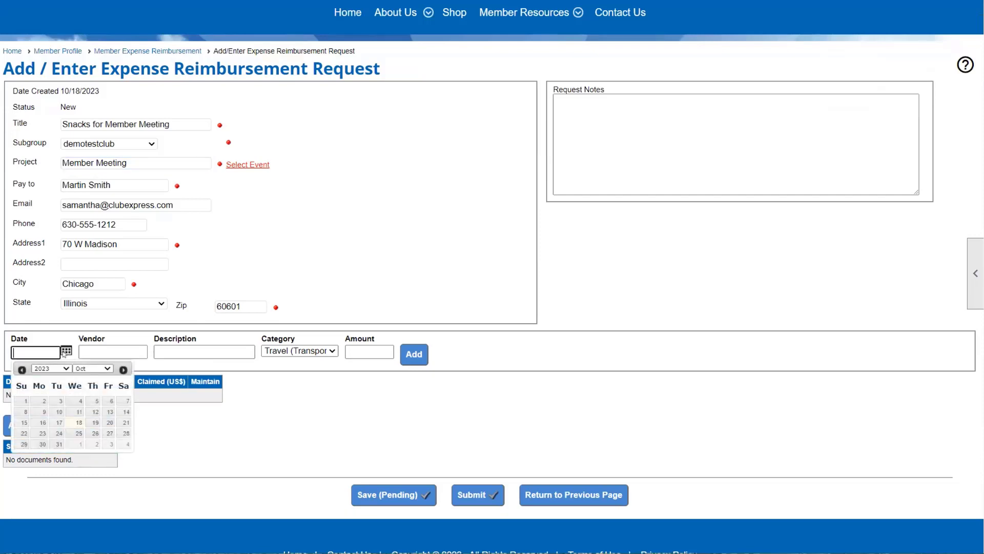
{"action": "left_click", "coordinate": [22, 369]}
{"action": "left_click", "coordinate": [22, 370]}
{"action": "left_click", "coordinate": [22, 370]}
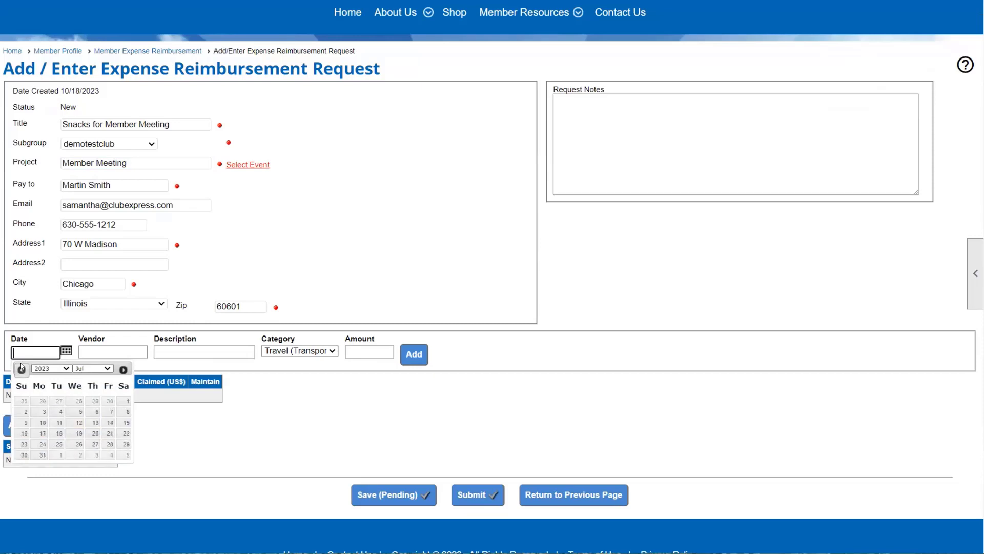
{"action": "left_click", "coordinate": [72, 420]}
Enter "Betsy's Balloons" as the expense item's vendor and "More baskets" as its description.
{"action": "left_click", "coordinate": [118, 351]}
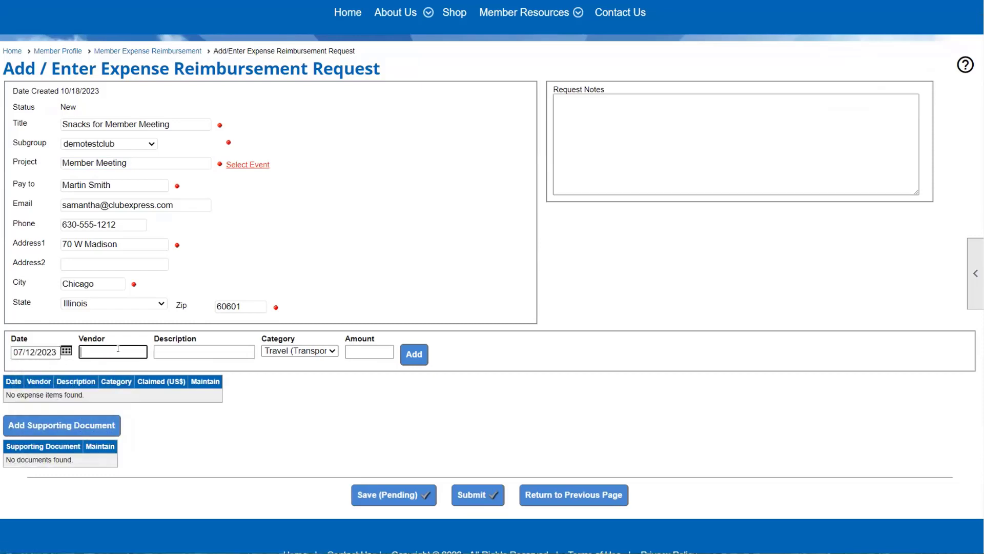
{"action": "type", "text": "Betsy"}
{"action": "type", "text": "'s Balloons"}
{"action": "key", "text": "Tab"}
{"action": "type", "text": "More baskets"}
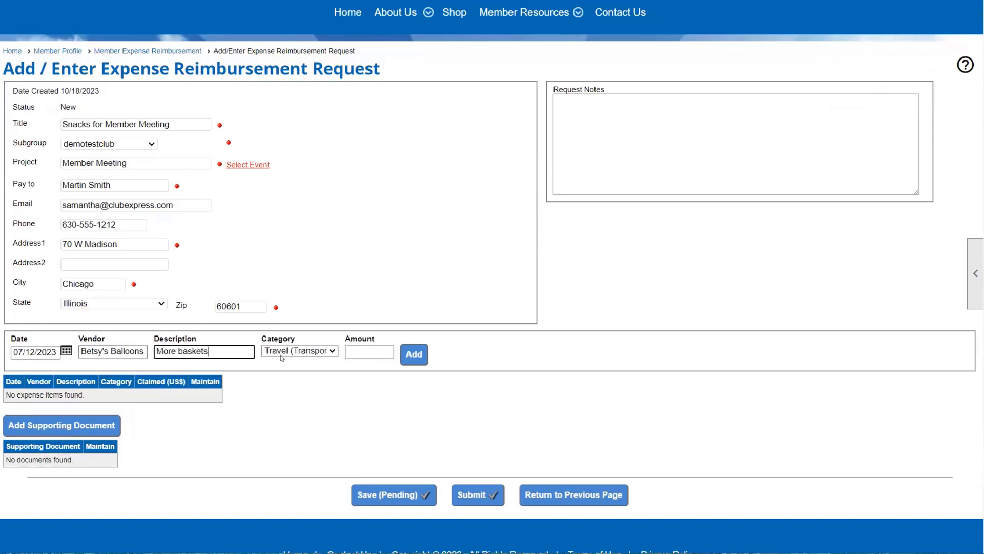
Categorize the expense item as Equipment with an amount of 55.00 and add it to the request.
{"action": "left_click", "coordinate": [285, 353]}
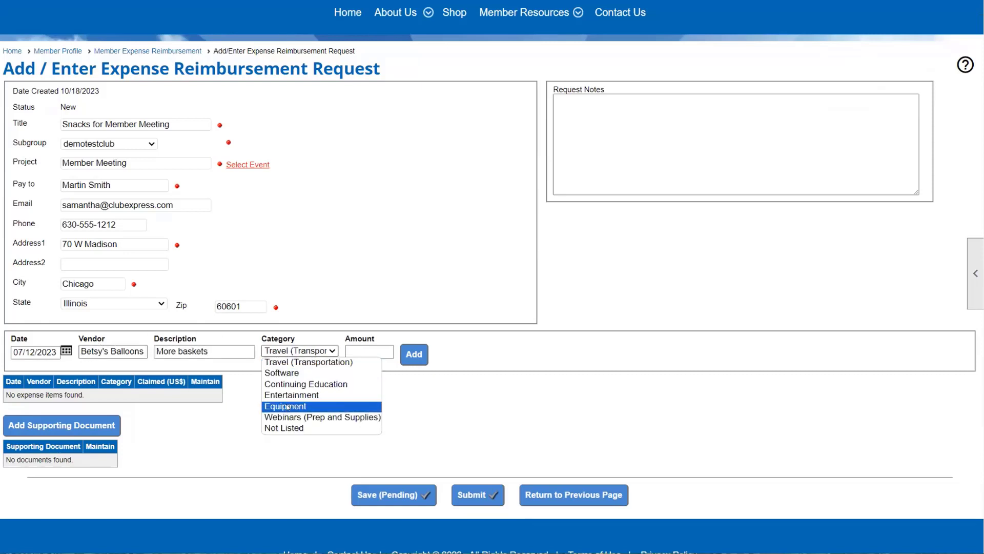
{"action": "left_click", "coordinate": [289, 406]}
{"action": "left_click", "coordinate": [357, 350]}
{"action": "type", "text": "55.00"}
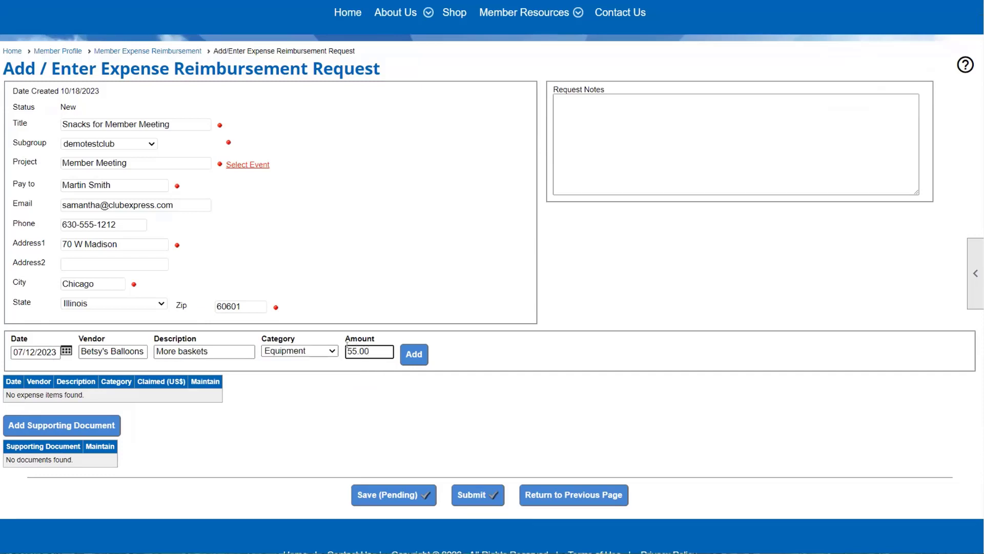
{"action": "left_click", "coordinate": [403, 354]}
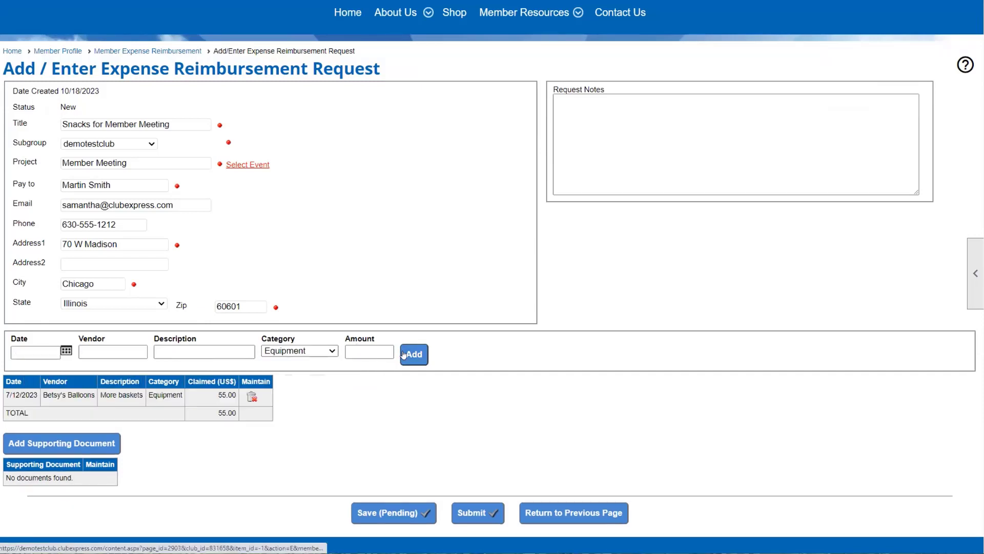
Add the request note "I'd love payment through Venmo".
{"action": "left_click", "coordinate": [588, 132]}
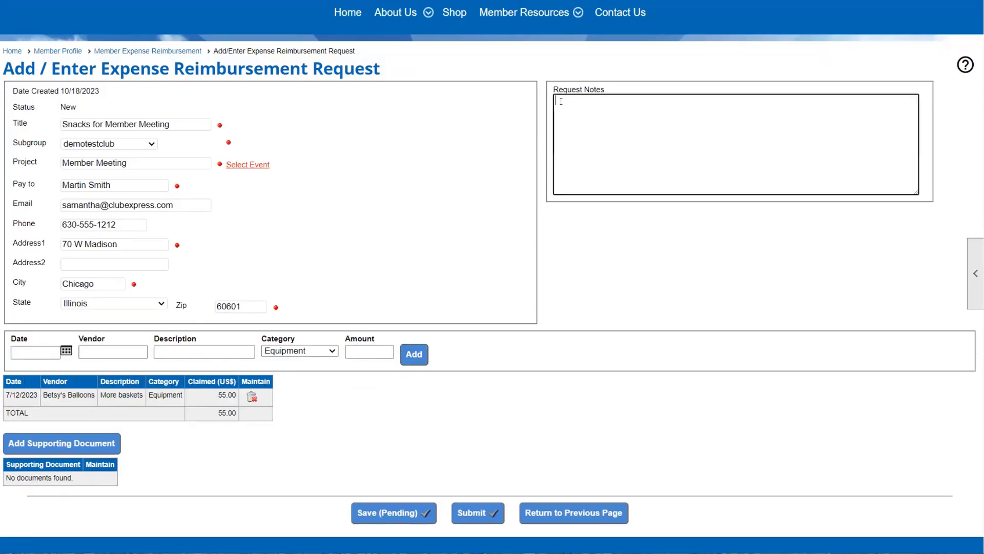
{"action": "type", "text": "I'd love payment through Venmo"}
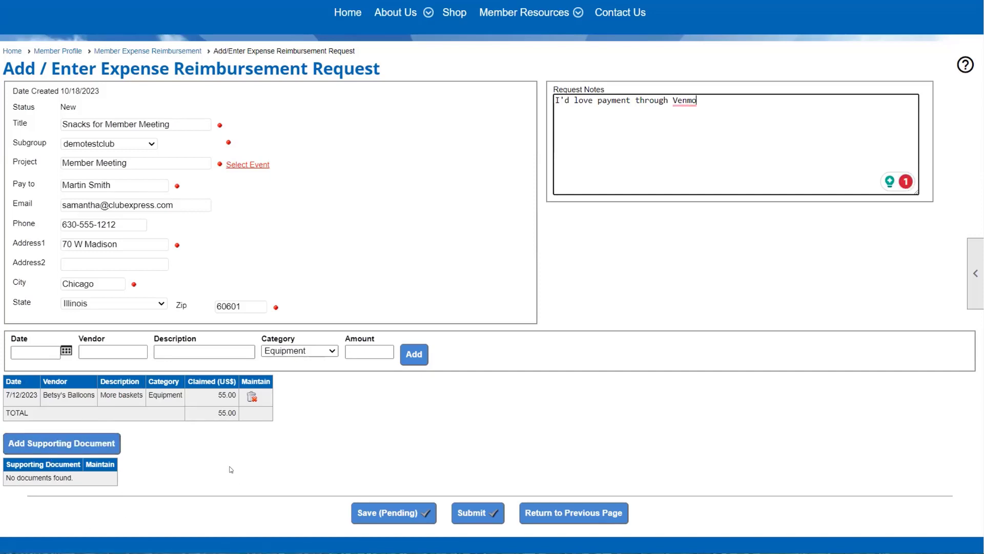
Attach Domain_Instructions.pdf as a supporting document titled "Receipt" and submit the reimbursement request.
{"action": "left_click", "coordinate": [72, 443]}
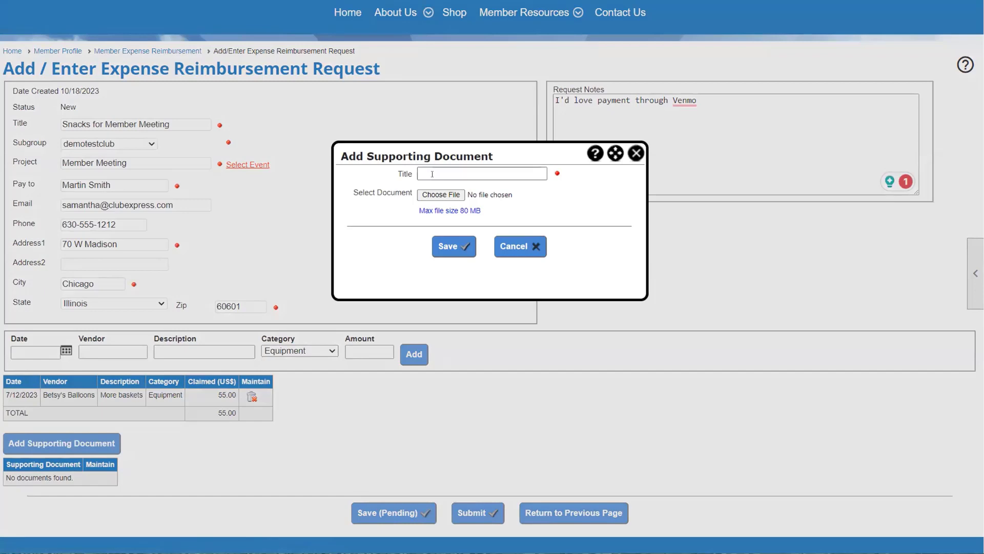
{"action": "left_click", "coordinate": [432, 173]}
{"action": "left_click", "coordinate": [484, 197]}
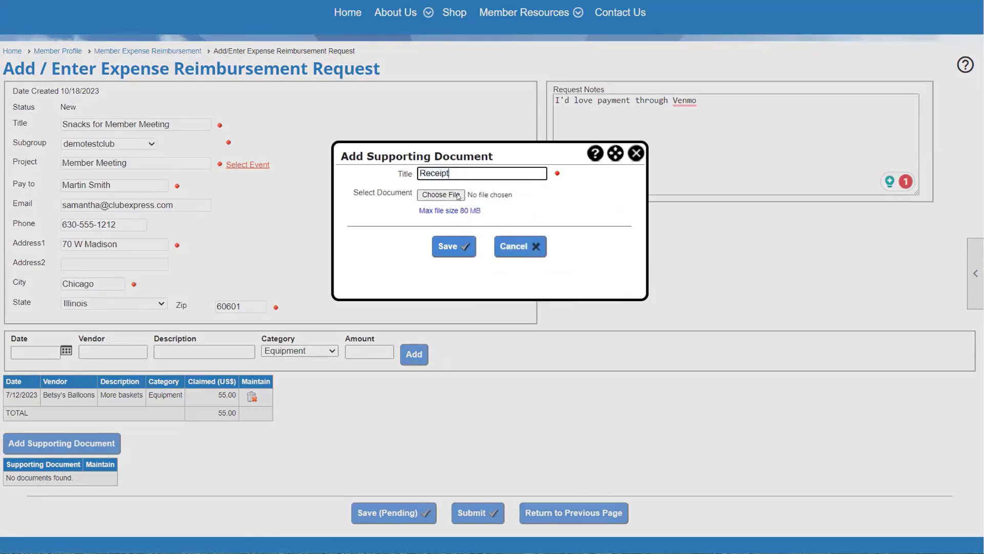
{"action": "left_click", "coordinate": [457, 195]}
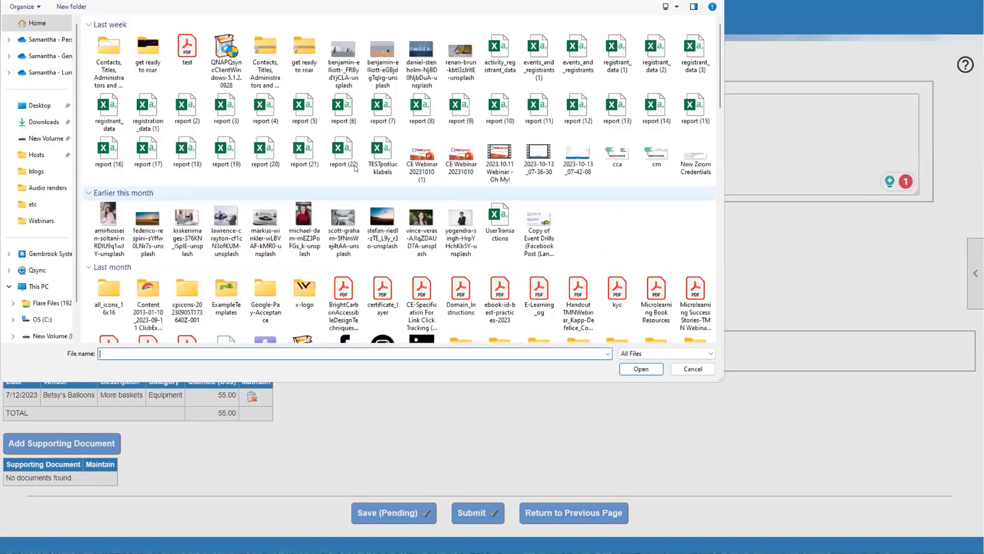
{"action": "left_click", "coordinate": [467, 300]}
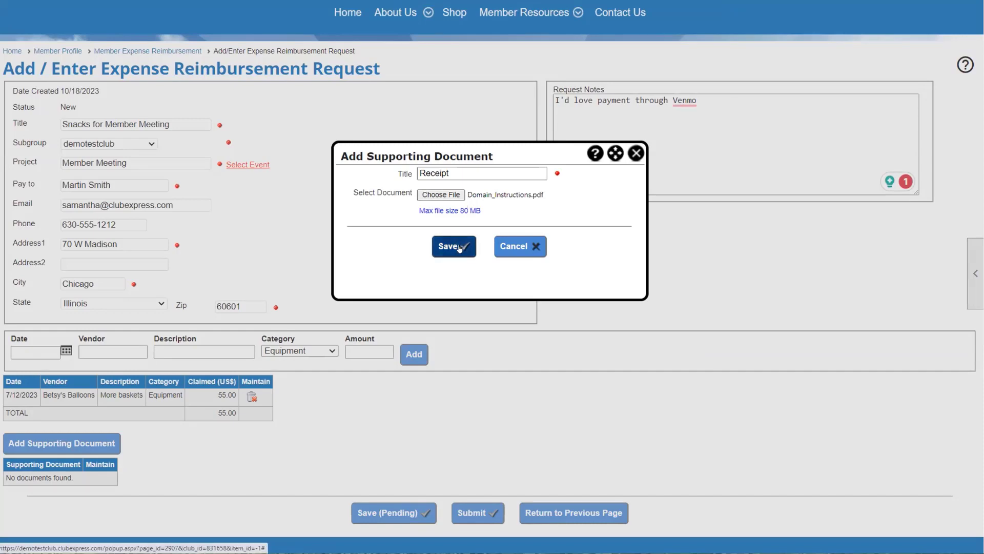
{"action": "left_click", "coordinate": [455, 246]}
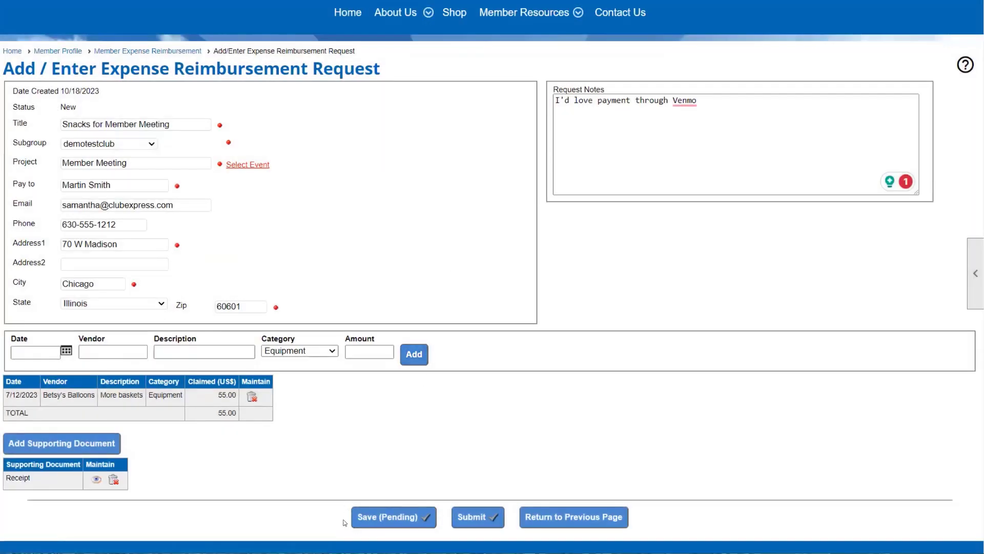
{"action": "left_click", "coordinate": [484, 519]}
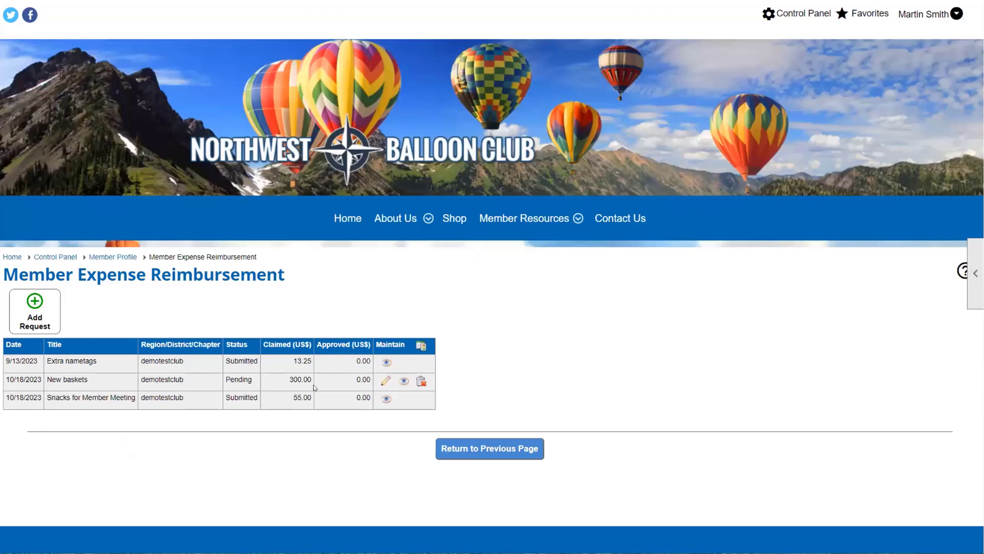
Open the member's pending "New baskets" request, review its details and save it as pending again.
{"action": "left_click", "coordinate": [381, 382]}
{"action": "scroll", "coordinate": [383, 382], "scroll_direction": "down", "scroll_amount": 5}
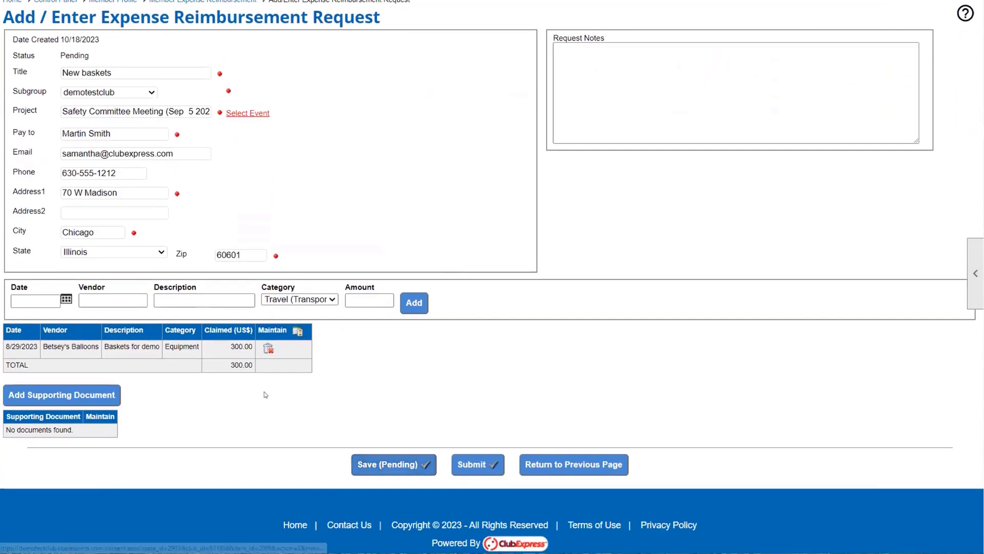
{"action": "left_click", "coordinate": [380, 466]}
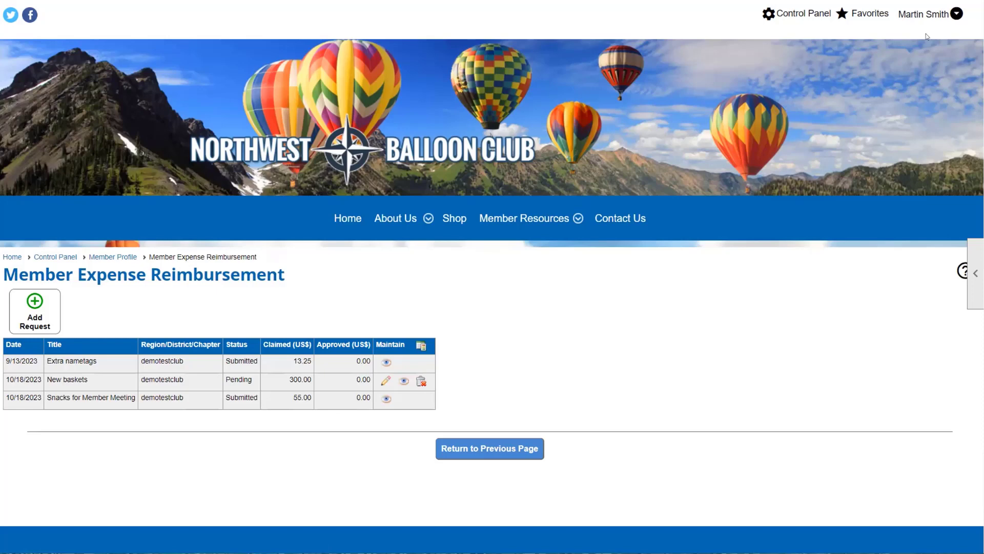
Go back to the Reimbursements Administration request list through the Control Panel's money modules.
{"action": "left_click", "coordinate": [806, 14]}
{"action": "scroll", "coordinate": [291, 213], "scroll_direction": "down", "scroll_amount": 2}
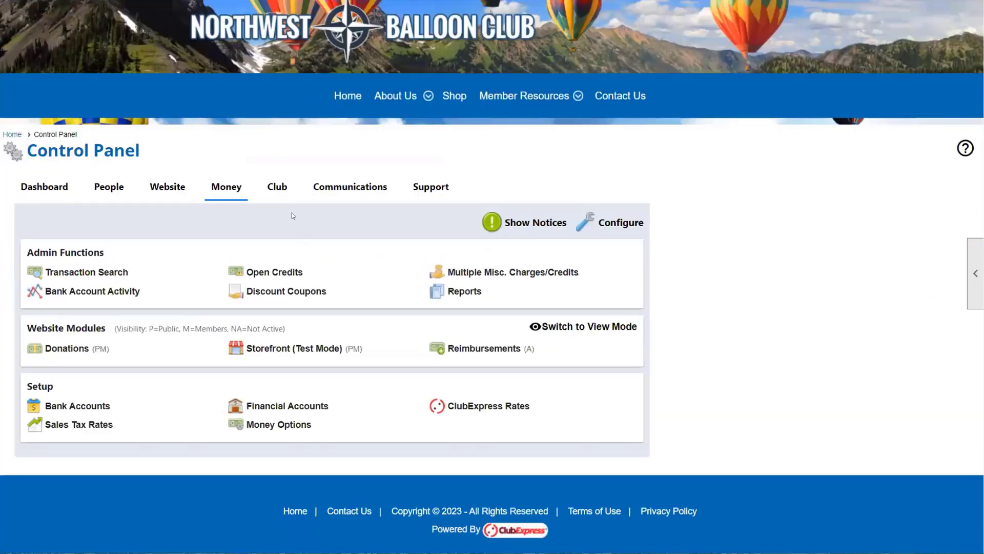
{"action": "left_click", "coordinate": [456, 348]}
{"action": "scroll", "coordinate": [455, 347], "scroll_direction": "down", "scroll_amount": 1}
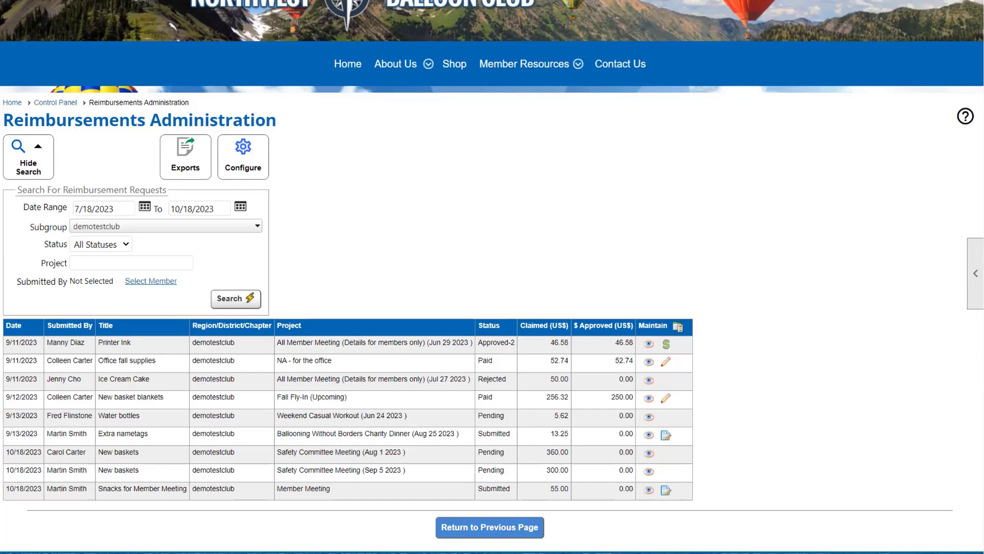
Export the Reimbursement Requests with Line Details for demotestclub from 01/01/2023 to 10/18/2023.
{"action": "left_click", "coordinate": [185, 156]}
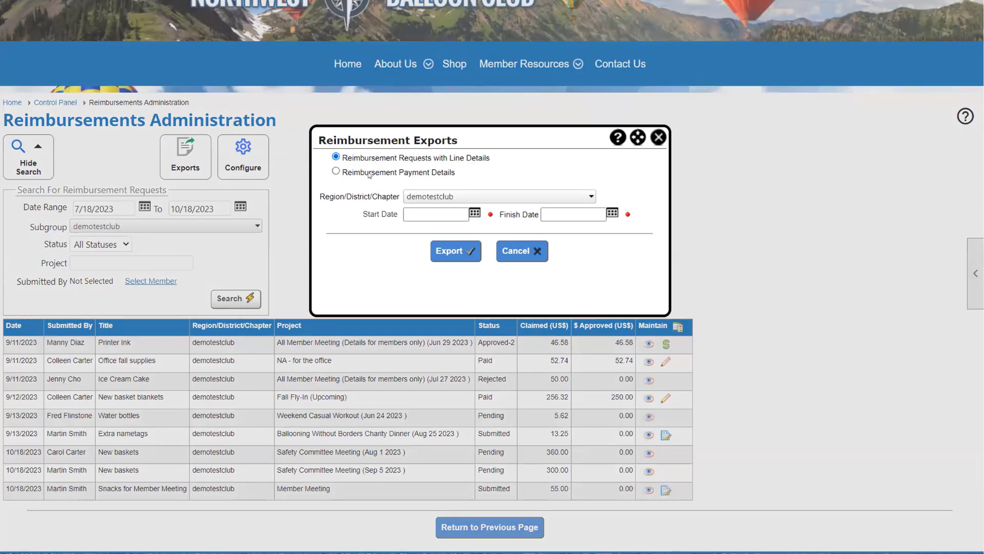
{"action": "left_click", "coordinate": [419, 198]}
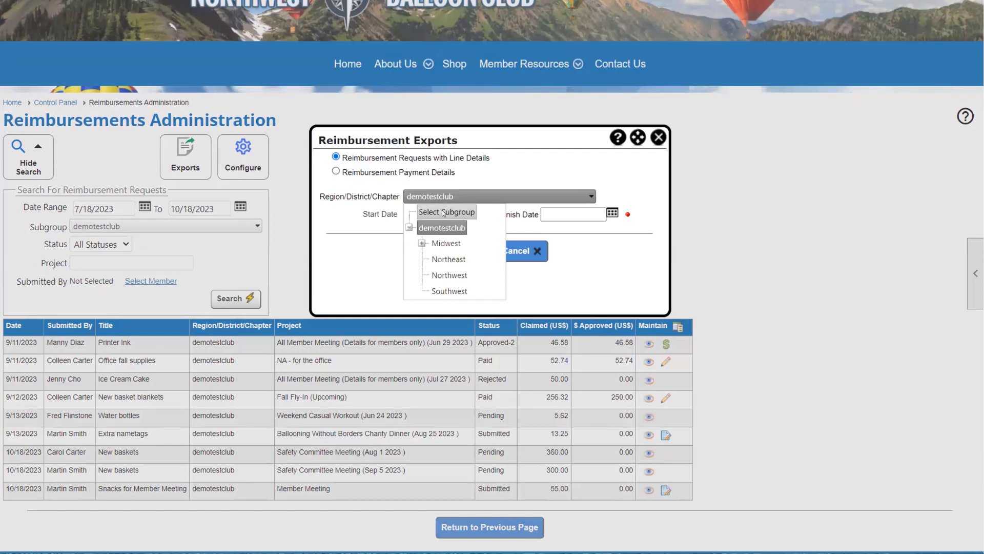
{"action": "left_click", "coordinate": [475, 175]}
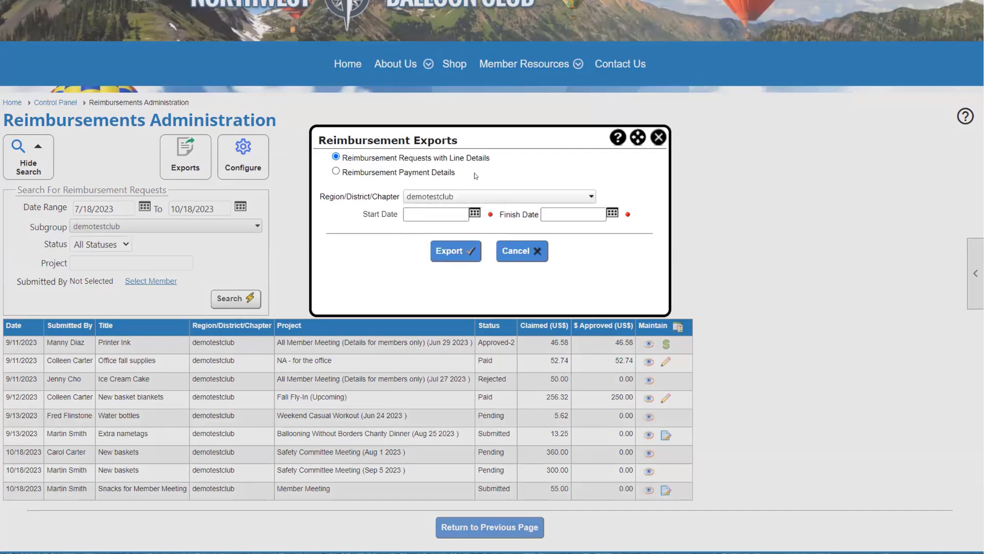
{"action": "left_click", "coordinate": [472, 215]}
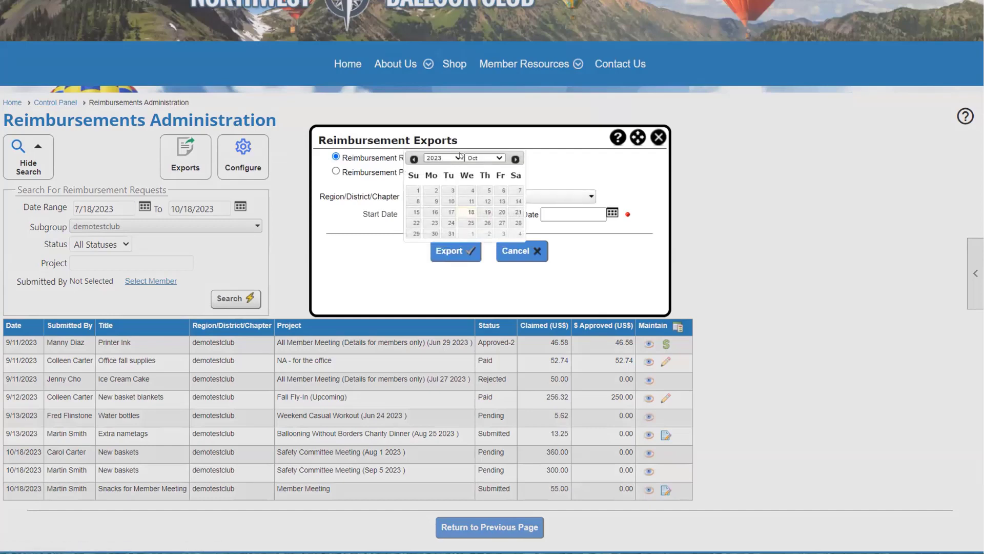
{"action": "left_click", "coordinate": [483, 159]}
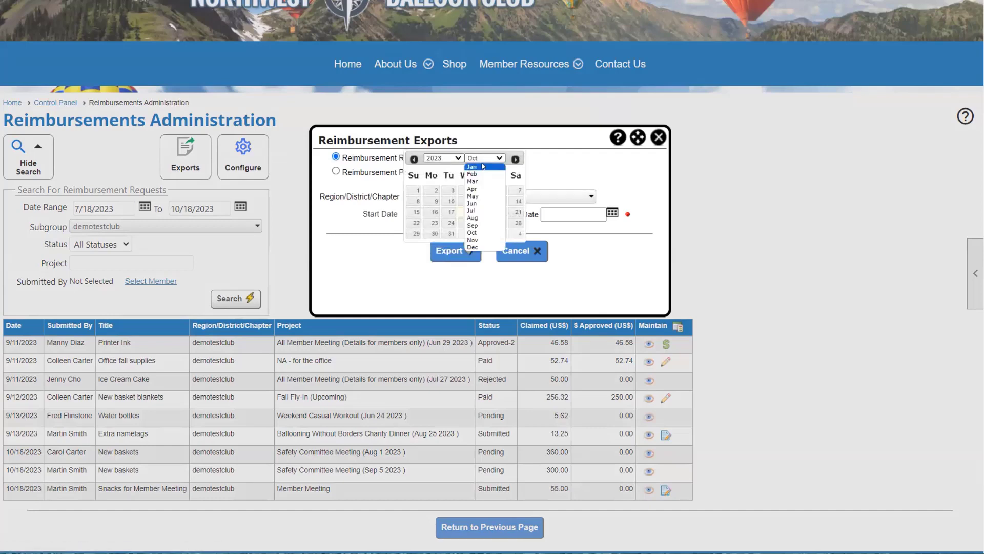
{"action": "left_click", "coordinate": [482, 166]}
{"action": "left_click", "coordinate": [414, 190]}
{"action": "left_click", "coordinate": [612, 212]}
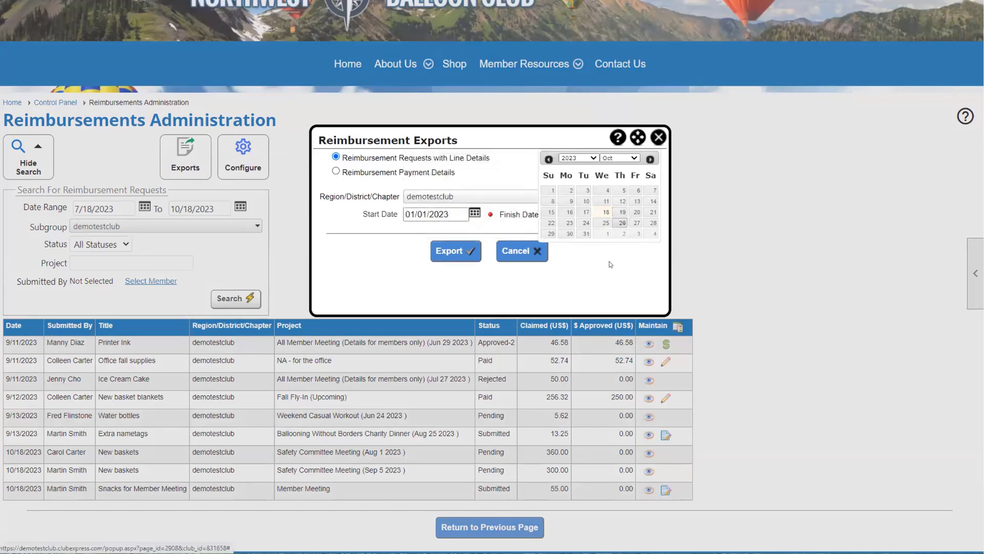
{"action": "left_click", "coordinate": [606, 211]}
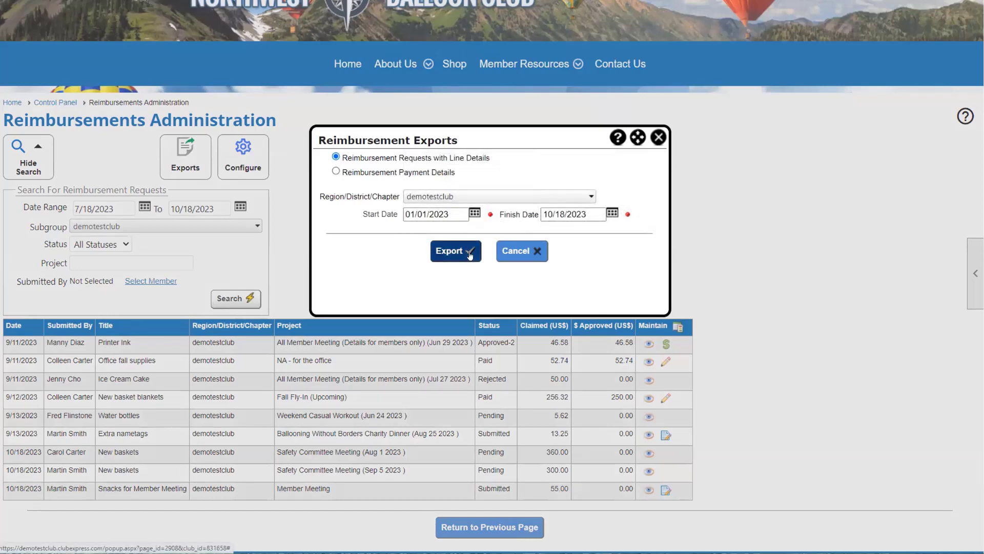
{"action": "left_click", "coordinate": [470, 255]}
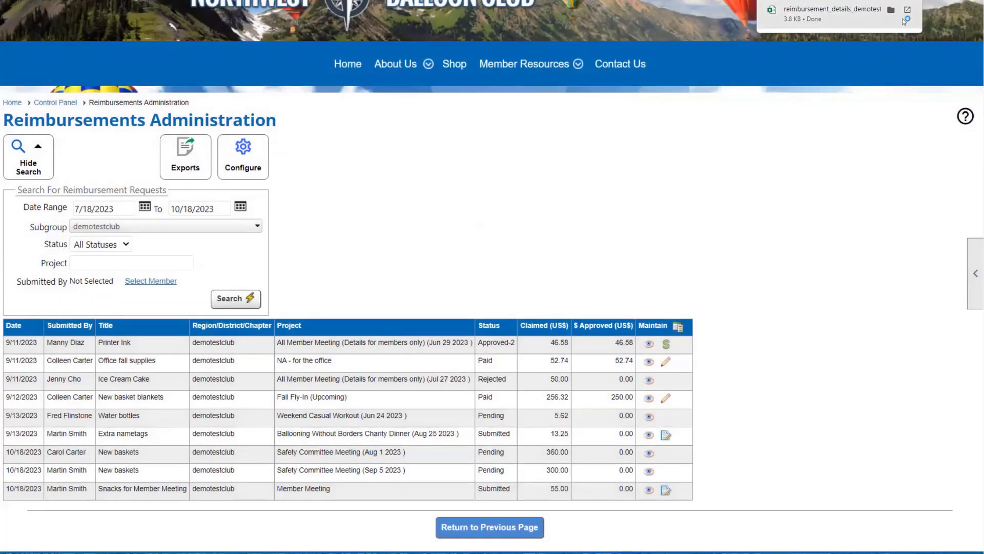
Open the exported reimbursement details file in Excel and autofit all column widths so the data is readable.
{"action": "left_click", "coordinate": [906, 10]}
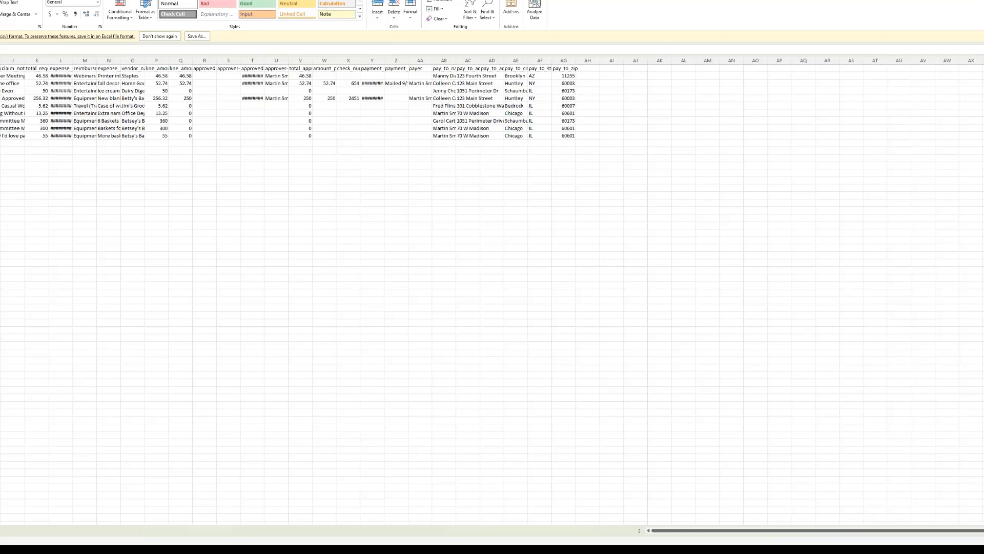
{"action": "key", "text": "ctrl+a"}
{"action": "key", "text": "alt+h"}
{"action": "key", "text": "o"}
{"action": "key", "text": "i"}
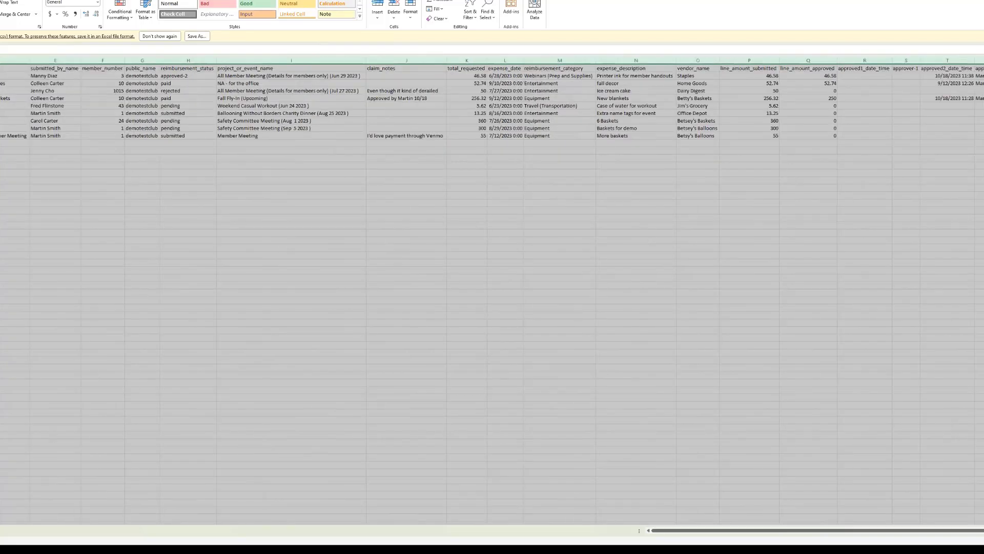
{"action": "left_click", "coordinate": [4, 186]}
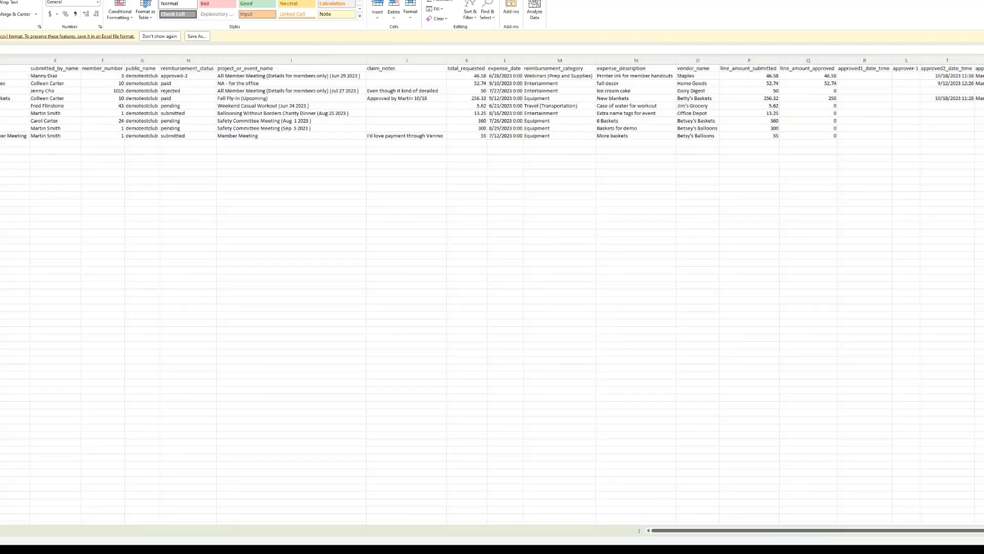
{"action": "scroll", "coordinate": [492, 287], "scroll_direction": "up", "scroll_amount": 2, "text": "ctrl"}
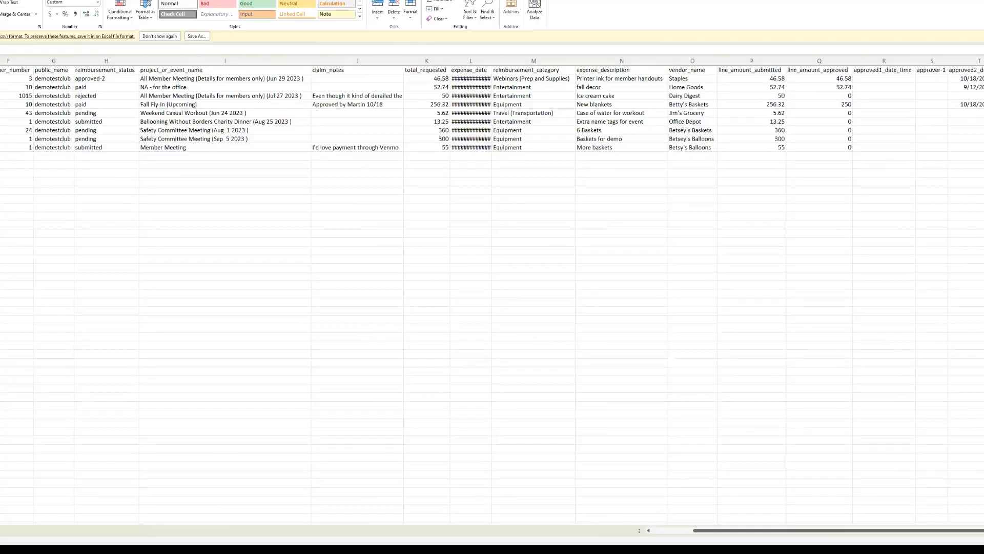
Examine the exported line details from project and claim notes through approvals, payments and payee columns, and close the CSV file without saving.
{"action": "scroll", "coordinate": [492, 287], "scroll_direction": "up", "scroll_amount": 1, "text": "ctrl"}
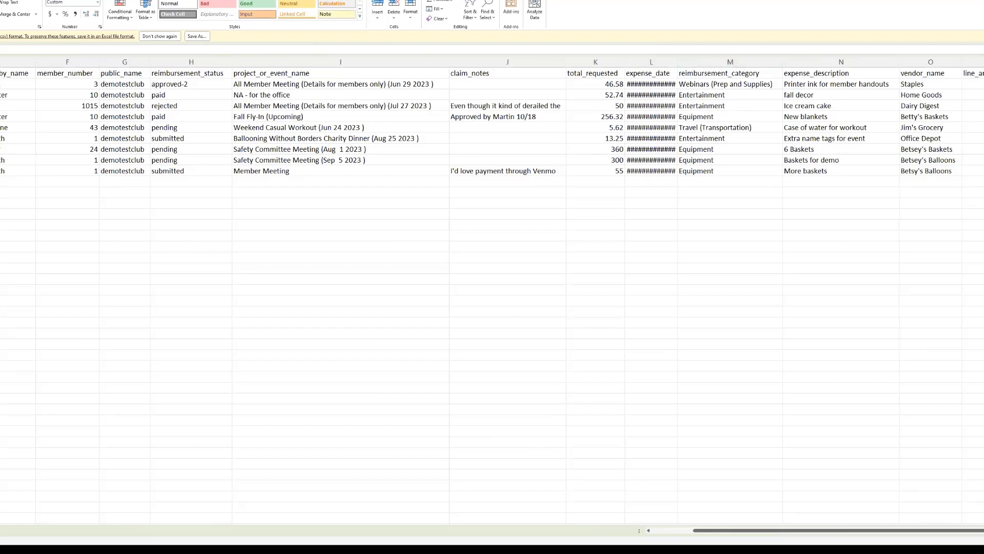
{"action": "scroll", "coordinate": [492, 287], "scroll_direction": "right", "scroll_amount": 1}
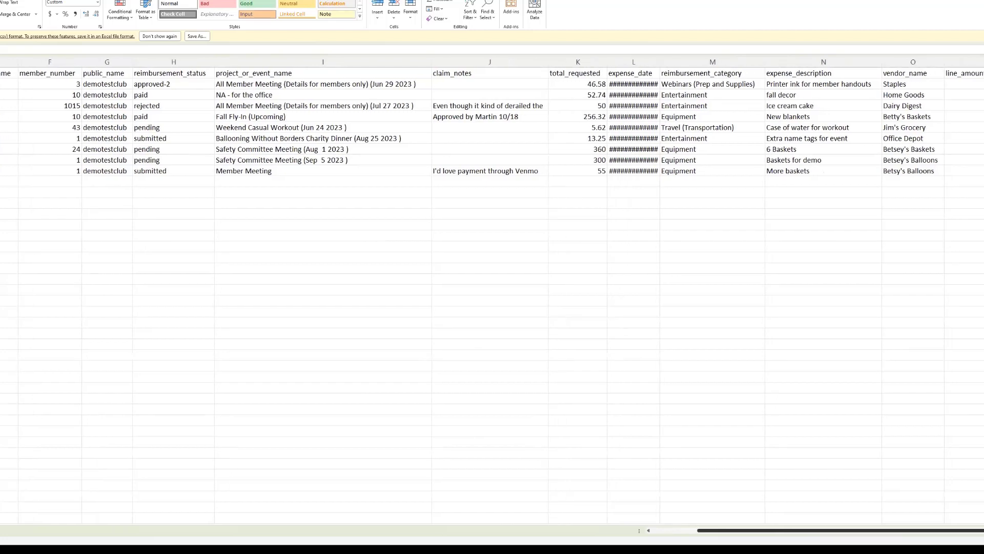
{"action": "scroll", "coordinate": [492, 287], "scroll_direction": "right", "scroll_amount": 8}
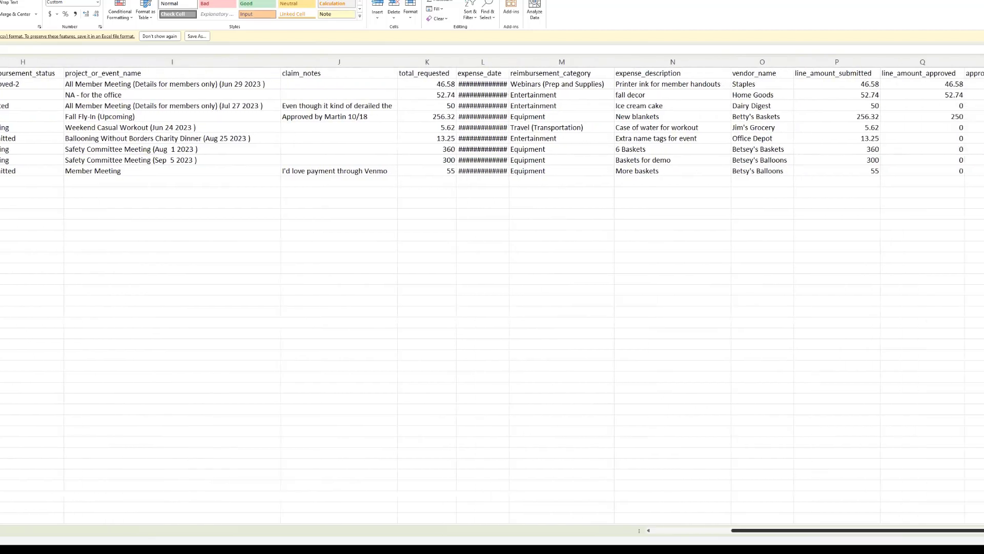
{"action": "scroll", "coordinate": [492, 287], "scroll_direction": "right", "scroll_amount": 10}
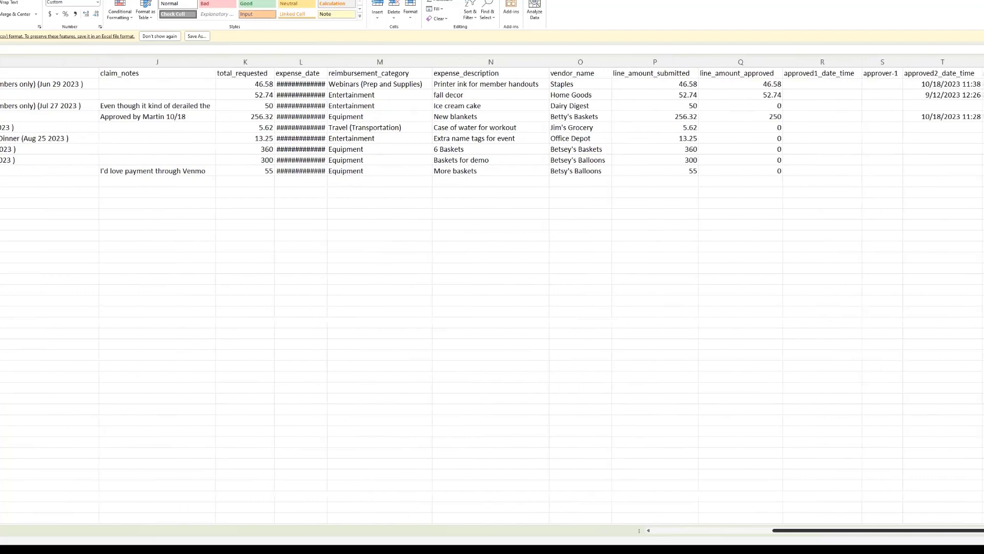
{"action": "scroll", "coordinate": [666, 89], "scroll_direction": "right", "scroll_amount": 20}
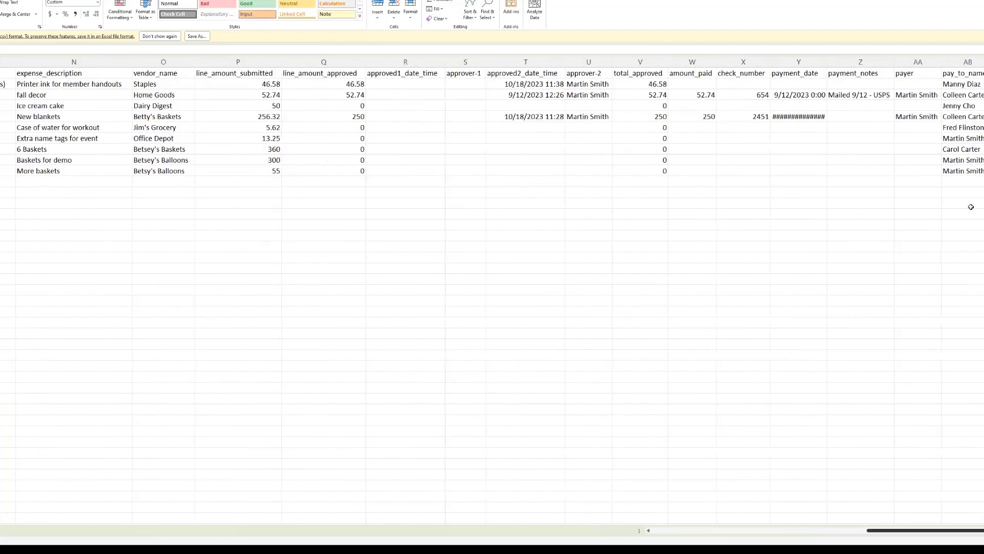
{"action": "scroll", "coordinate": [666, 89], "scroll_direction": "right", "scroll_amount": 2}
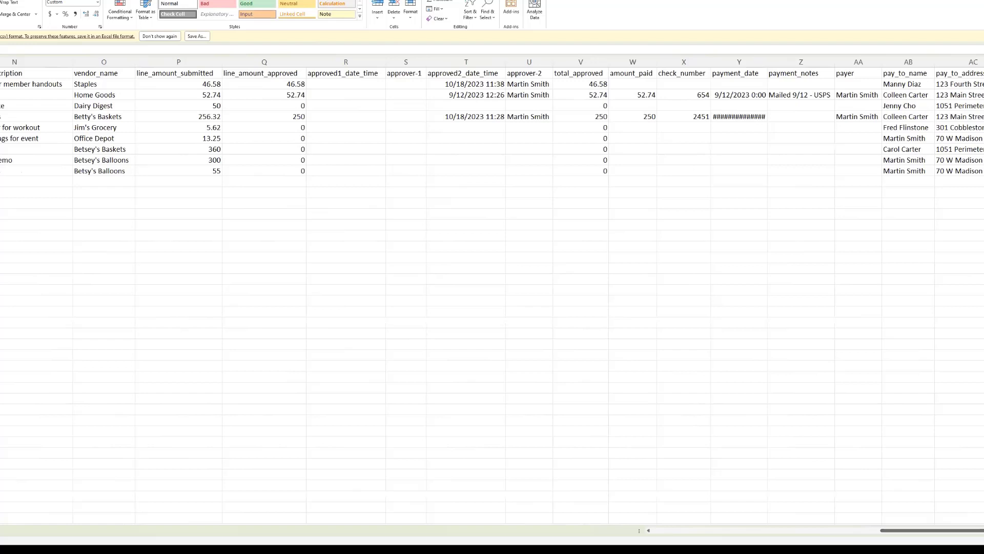
{"action": "key", "text": "alt+F4"}
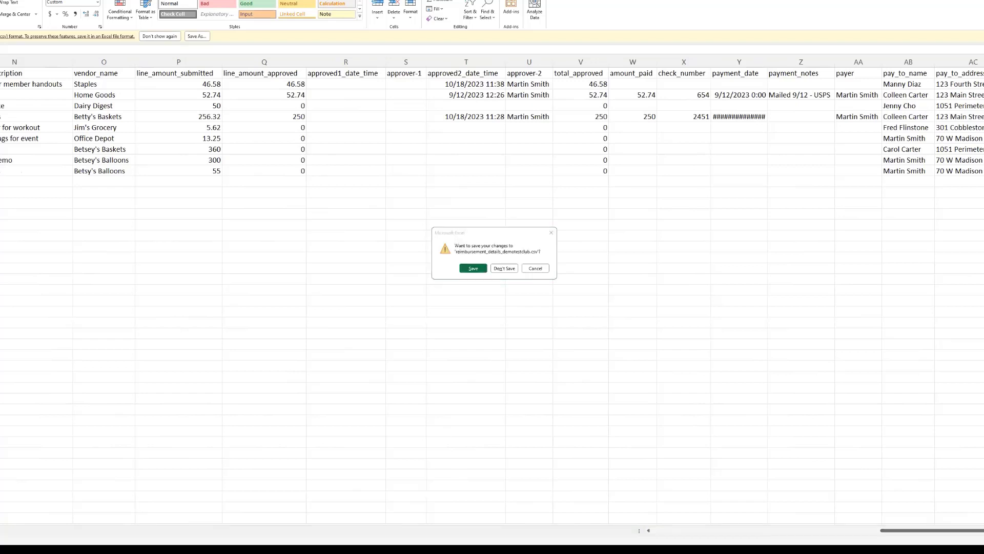
{"action": "left_click", "coordinate": [504, 268]}
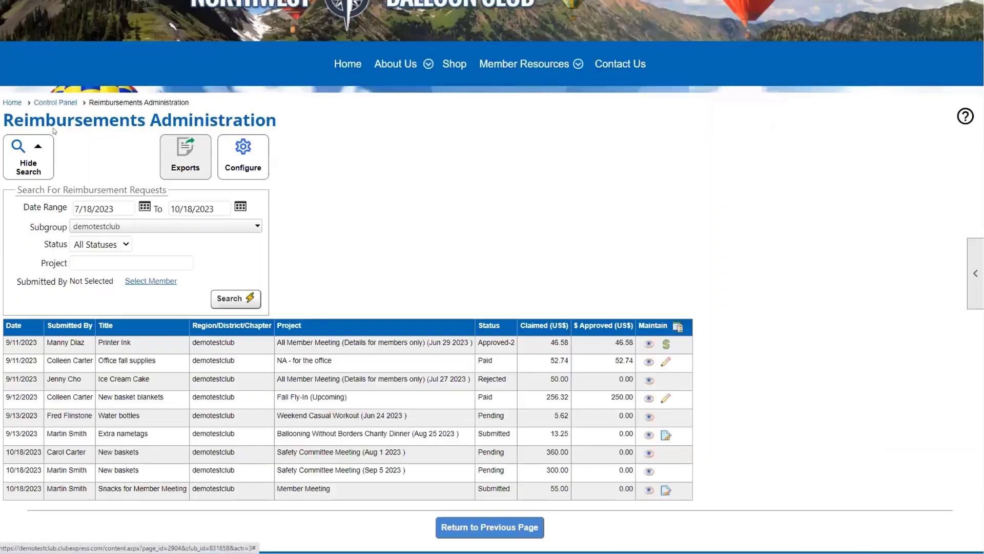